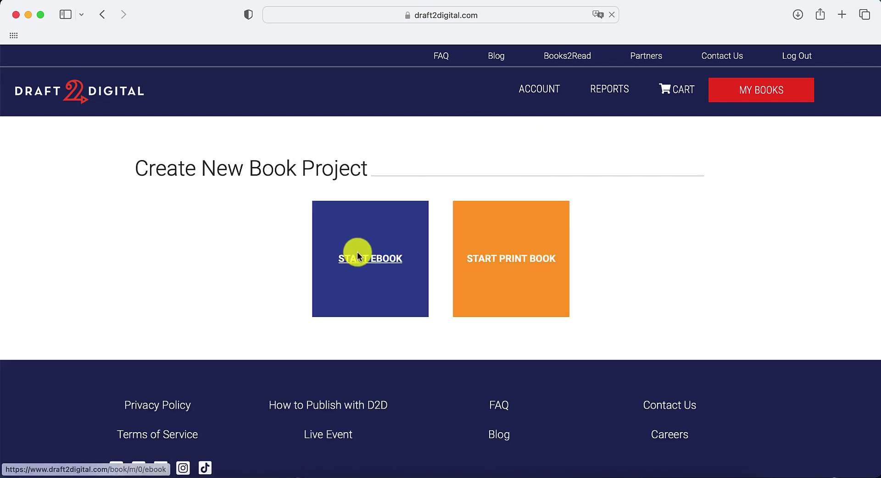
# Start a new ebook project and add the author's own name as a new publisher
pyautogui.click(356, 262)
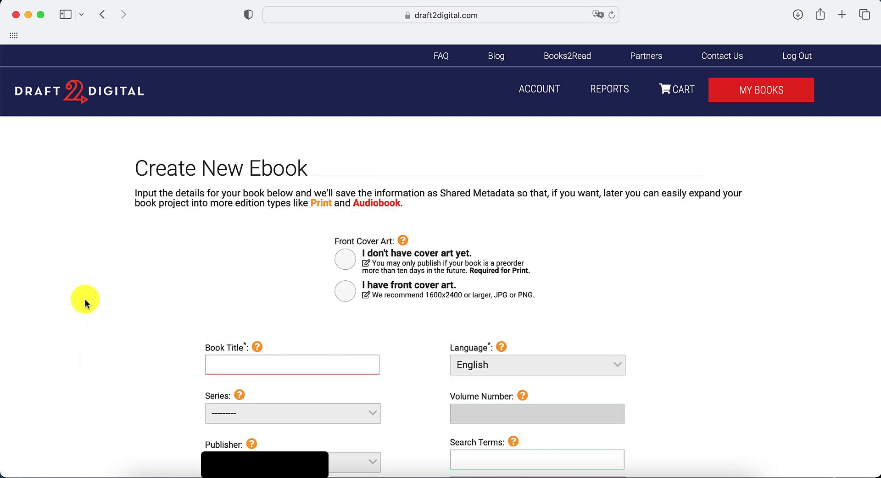
pyautogui.click(371, 462)
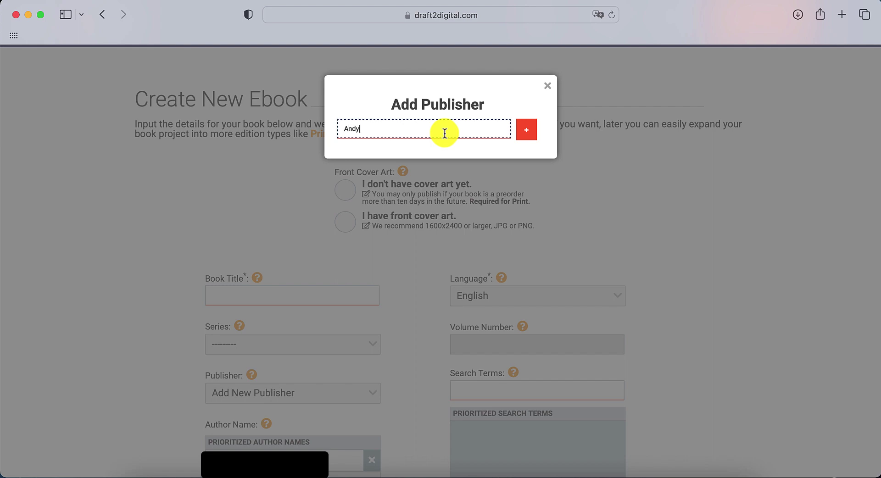
pyautogui.click(526, 130)
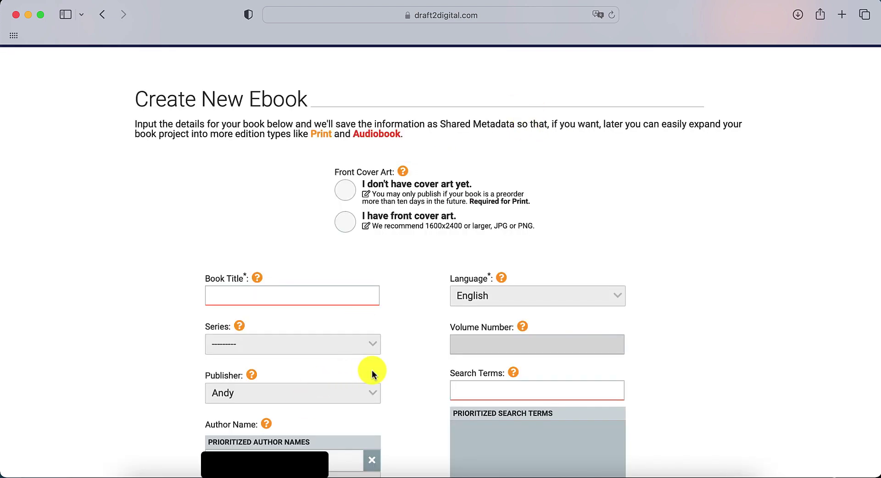
# Replace the prefilled author entry with the author's own name as a new author
pyautogui.click(372, 461)
pyautogui.scroll(-2, 381, 406)
pyautogui.click(349, 412)
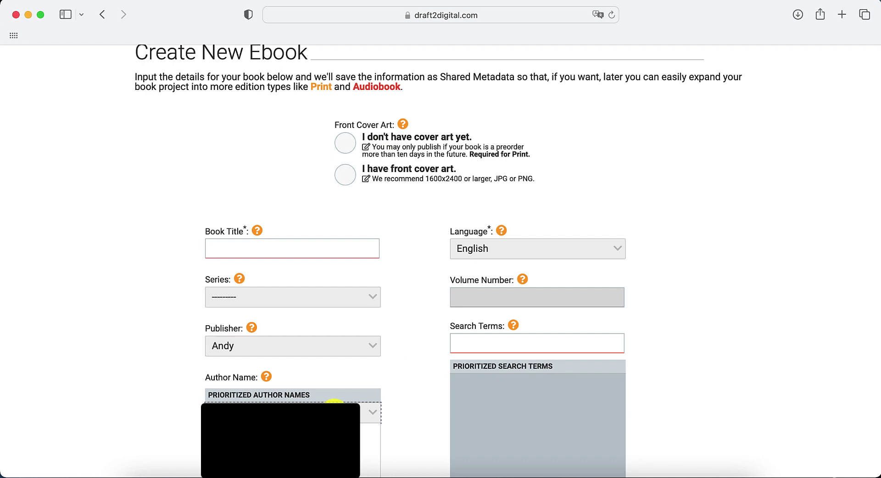
pyautogui.click(370, 471)
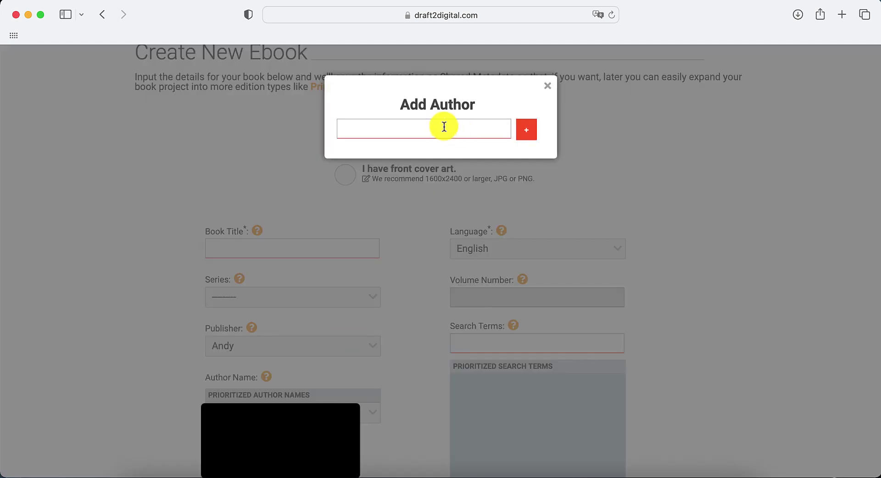
pyautogui.click(526, 131)
pyautogui.scroll(-3, 287, 378)
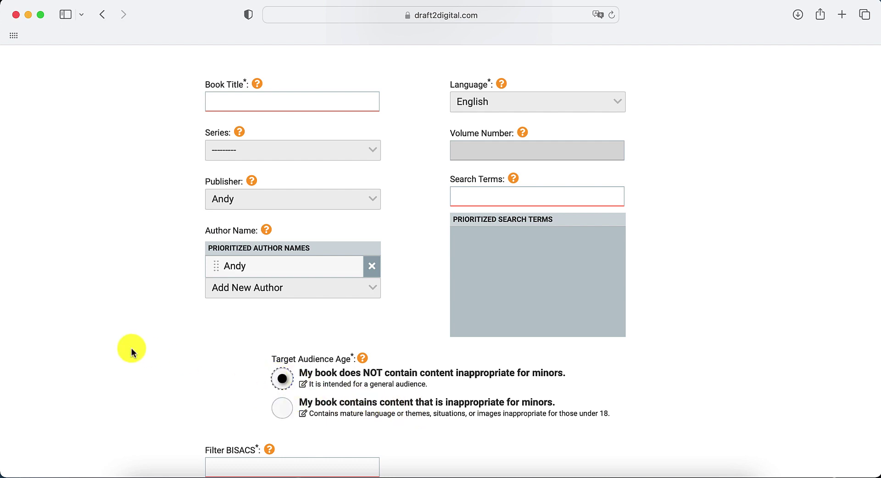
# Upload D2D Sample ebook cover.jpg as the existing front cover art and view it full size
pyautogui.scroll(6, 132, 348)
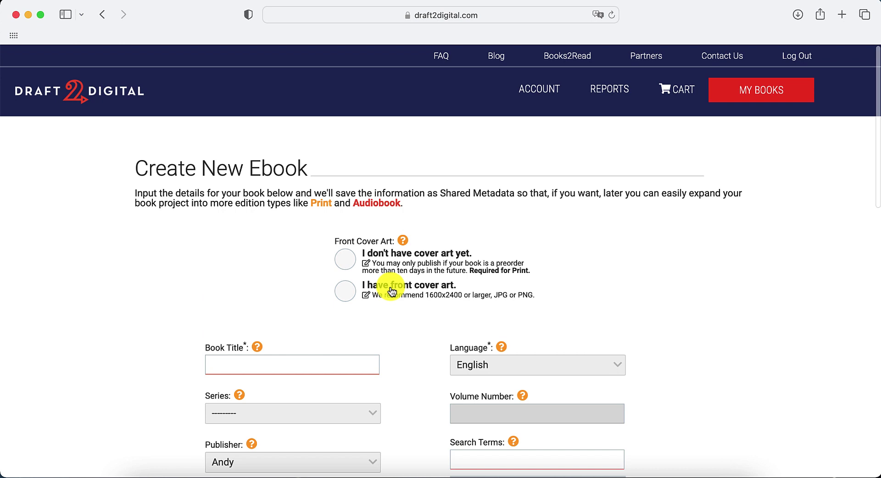
pyautogui.click(388, 287)
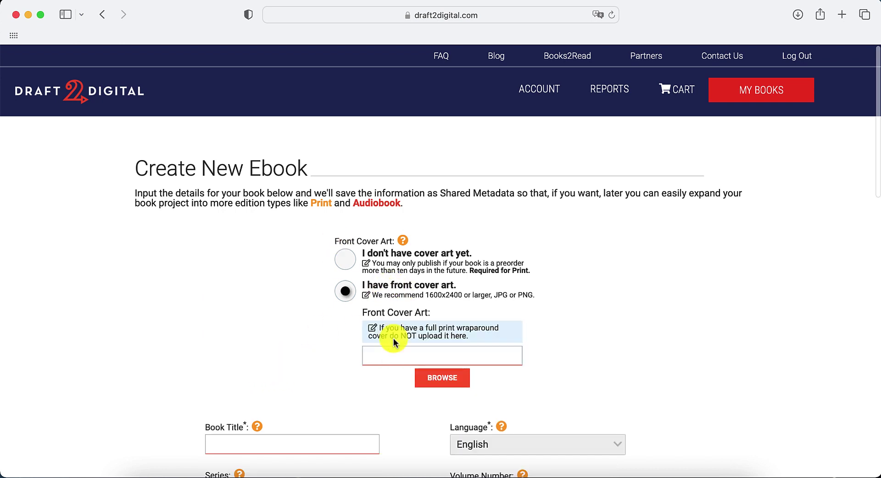
pyautogui.click(437, 381)
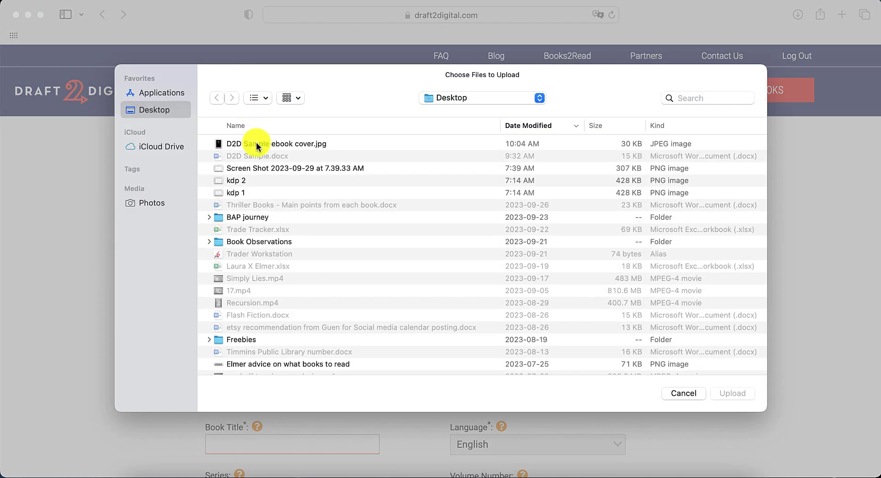
pyautogui.click(256, 145)
pyautogui.doubleClick(256, 145)
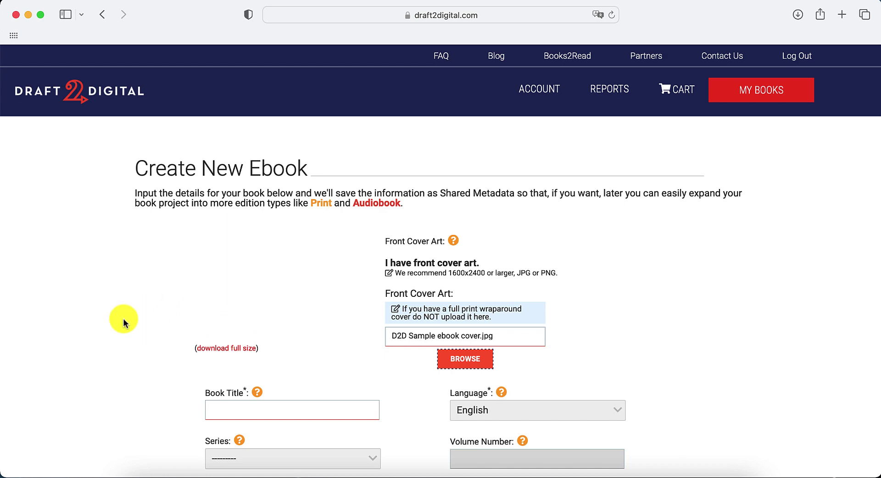
pyautogui.scroll(-1, 99, 338)
pyautogui.scroll(1, 98, 335)
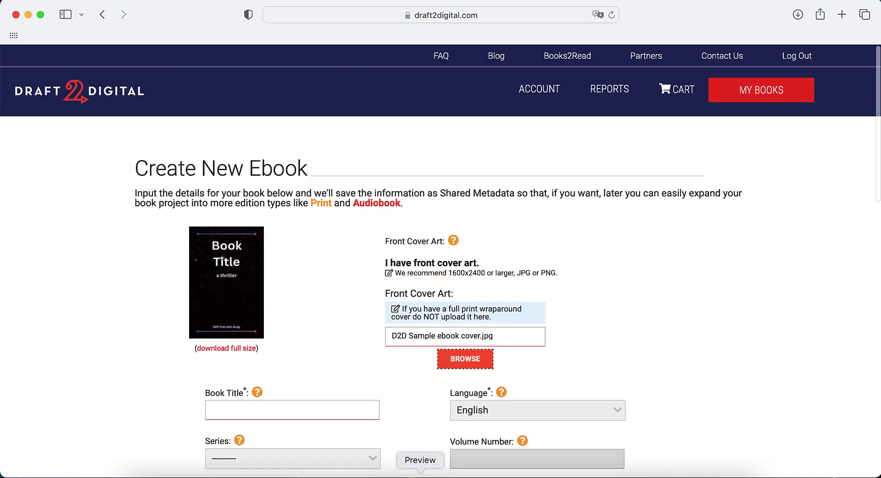
pyautogui.click(420, 475)
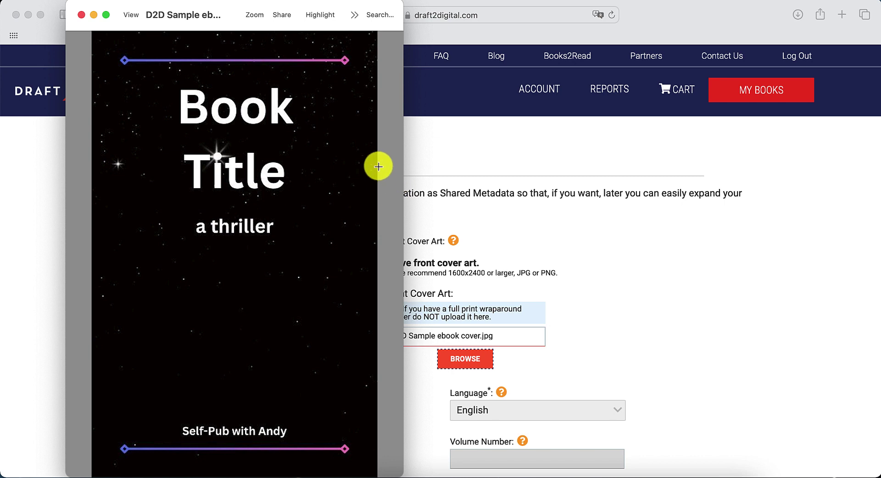
# Close the cover preview and enter 'Book Title' as the ebook's title
pyautogui.click(487, 161)
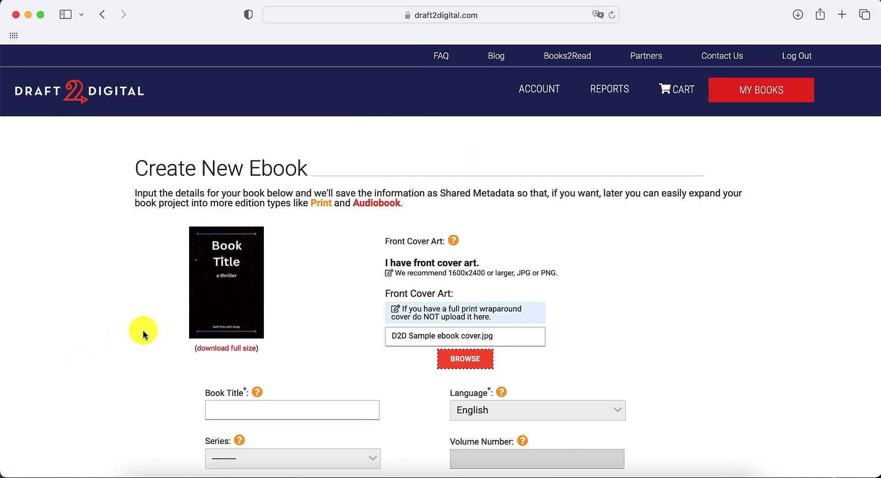
pyautogui.scroll(-4, 142, 329)
pyautogui.click(259, 300)
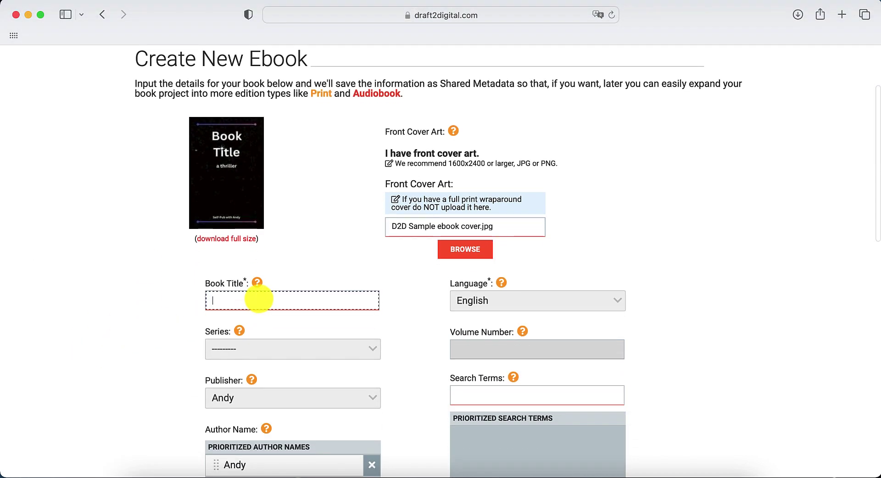
pyautogui.write('Book Title')
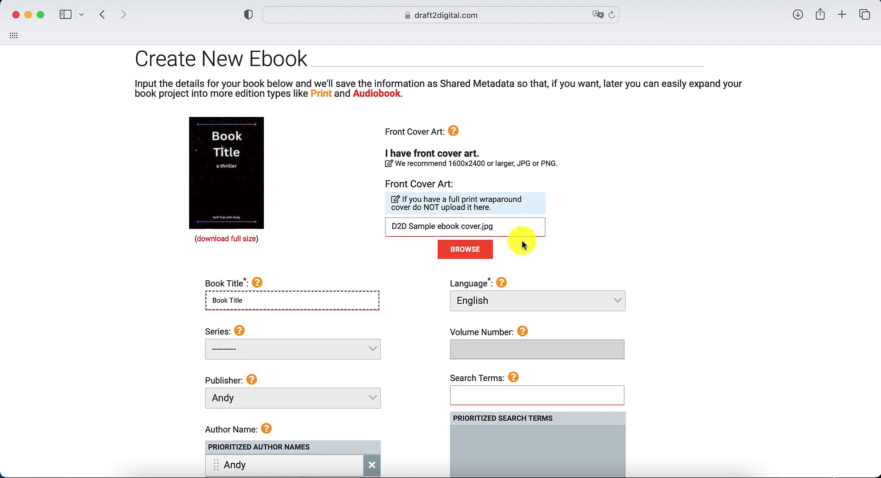
# In the Subject List, collapse NONFICTION and expand the FICTION categories
pyautogui.scroll(-10, 134, 364)
pyautogui.scroll(3, 513, 63)
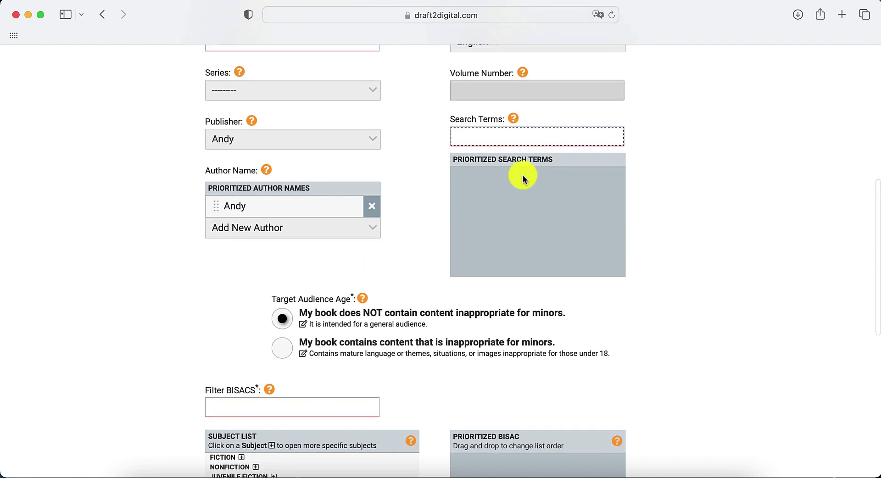
pyautogui.moveTo(511, 157)
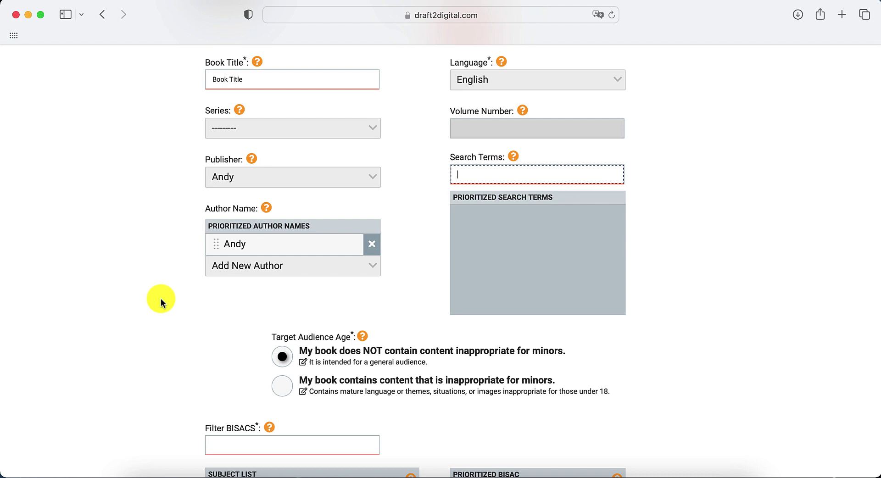
pyautogui.scroll(-5, 161, 303)
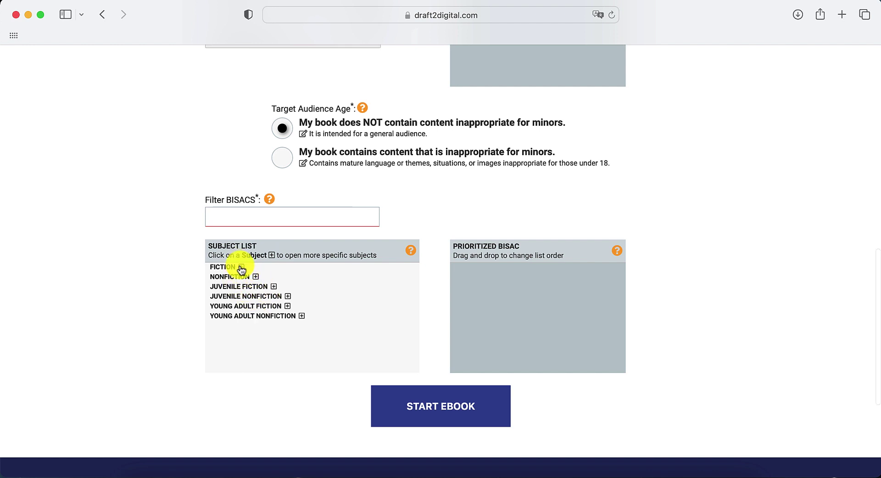
pyautogui.click(256, 277)
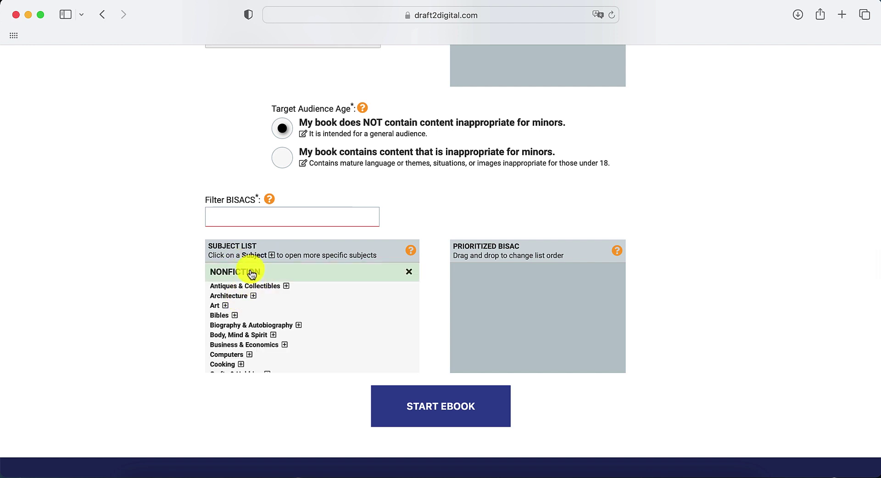
pyautogui.scroll(-2, 260, 310)
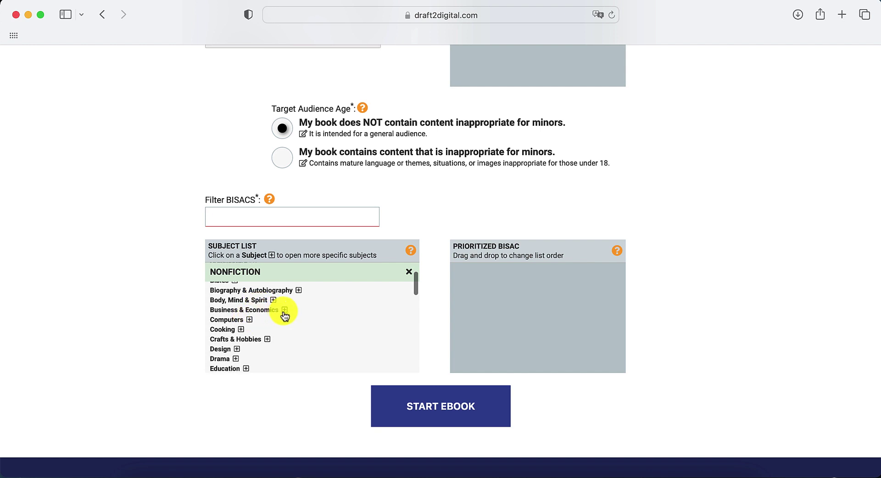
pyautogui.scroll(3, 236, 295)
pyautogui.click(409, 272)
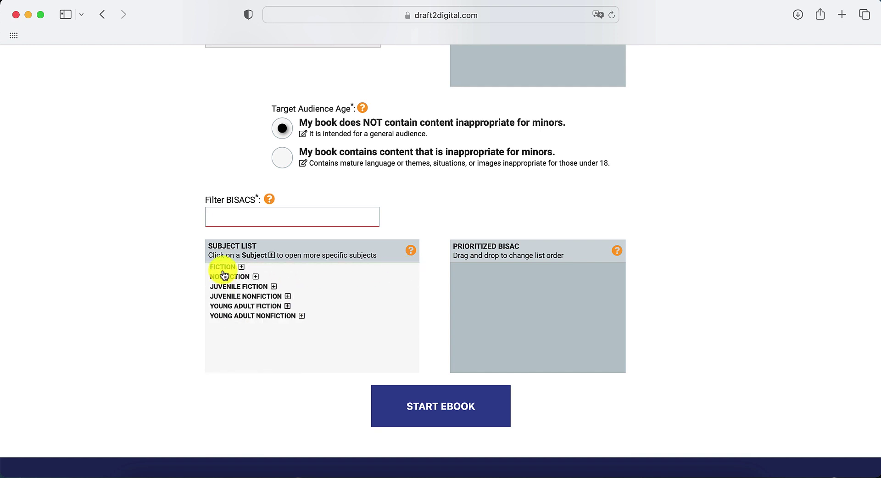
pyautogui.click(223, 271)
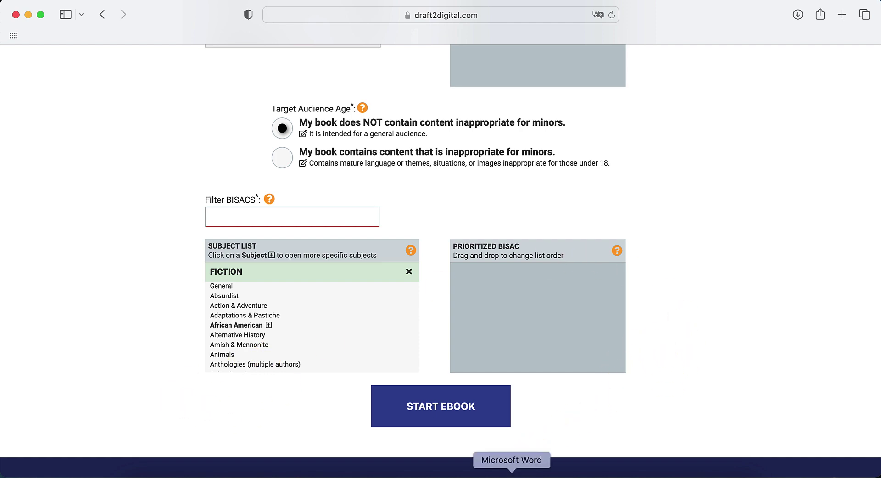
# In Word's D2D Sample manuscript, review the title, copyright, contents pages and Chapter 1
pyautogui.click(500, 473)
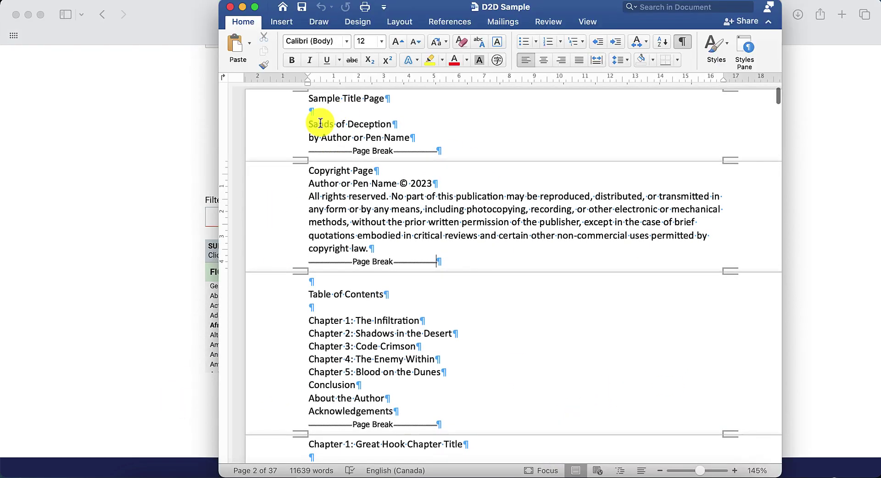
pyautogui.click(300, 99)
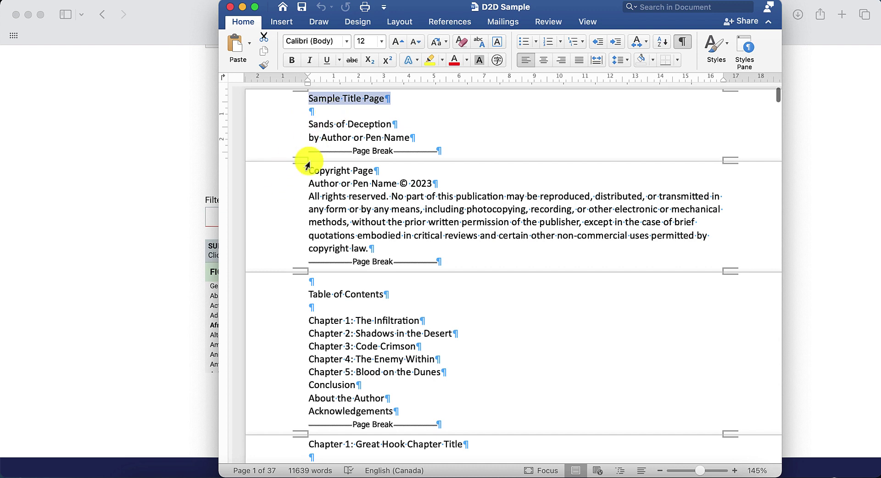
pyautogui.click(288, 175)
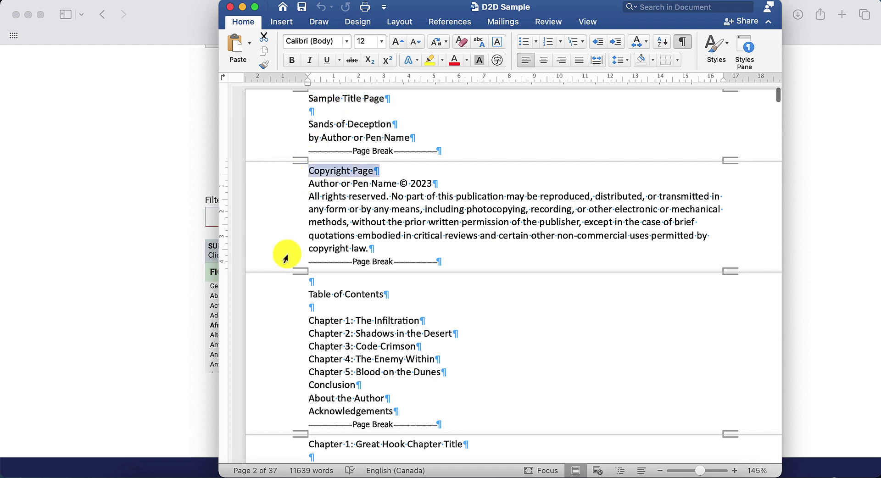
pyautogui.click(286, 294)
pyautogui.scroll(-8, 294, 276)
pyautogui.click(289, 182)
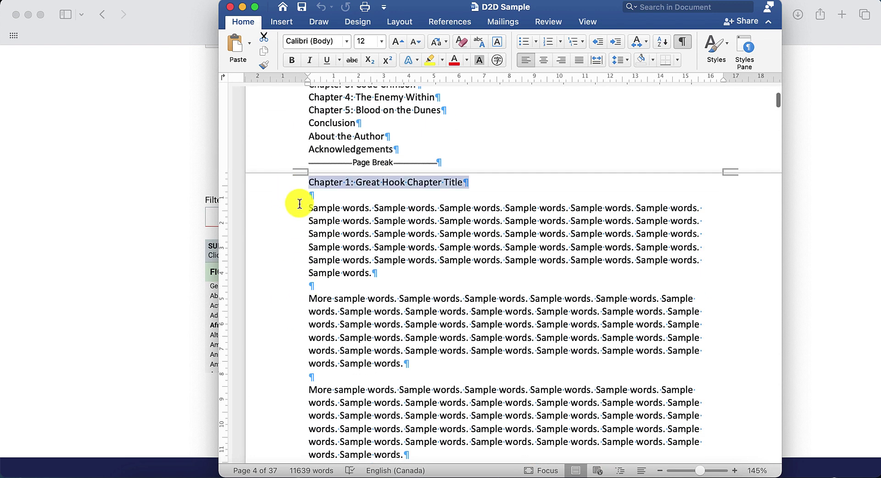
pyautogui.click(298, 235)
pyautogui.click(405, 238)
# Scroll through the manuscript's chapters down to the Chapter 4 heading
pyautogui.scroll(-12, 404, 234)
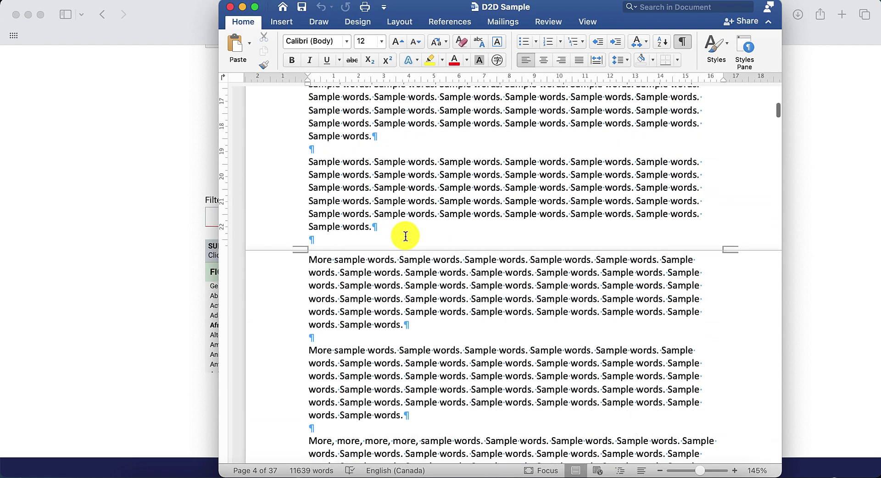
pyautogui.rightClick(360, 306)
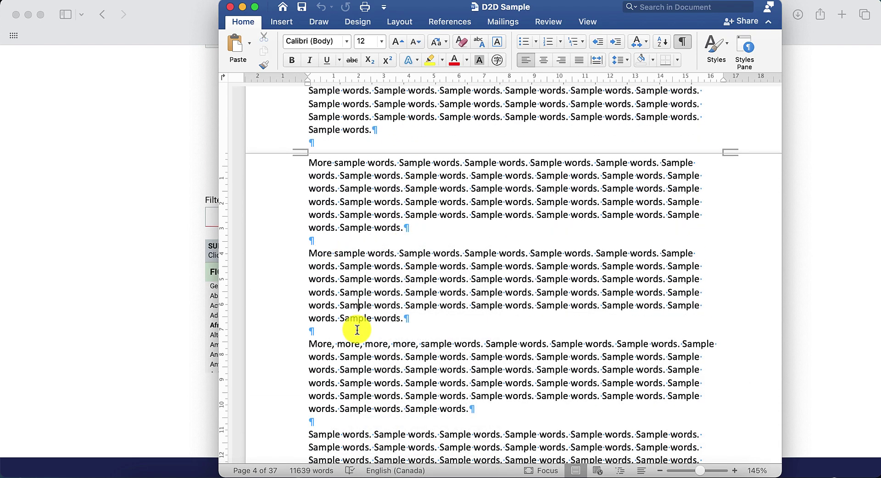
pyautogui.scroll(-15, 357, 330)
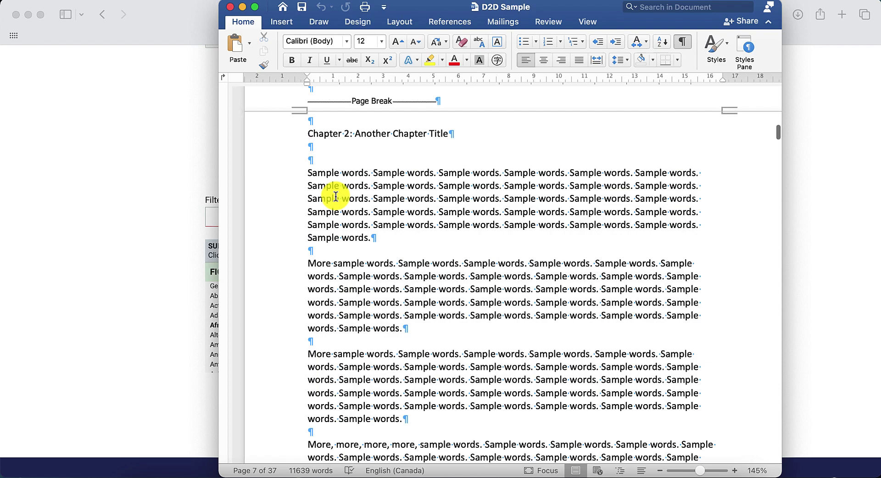
pyautogui.scroll(2, 336, 197)
pyautogui.scroll(-5, 324, 259)
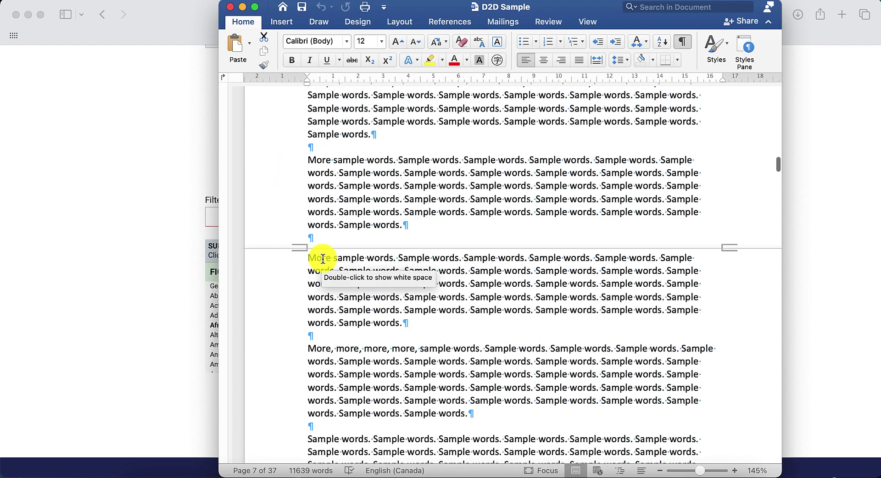
pyautogui.scroll(-15, 474, 222)
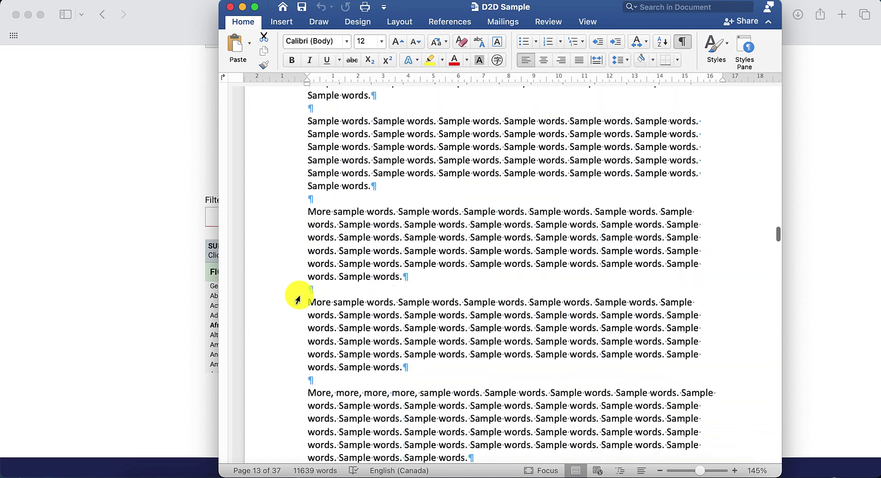
pyautogui.scroll(-10, 297, 301)
pyautogui.scroll(-20, 297, 300)
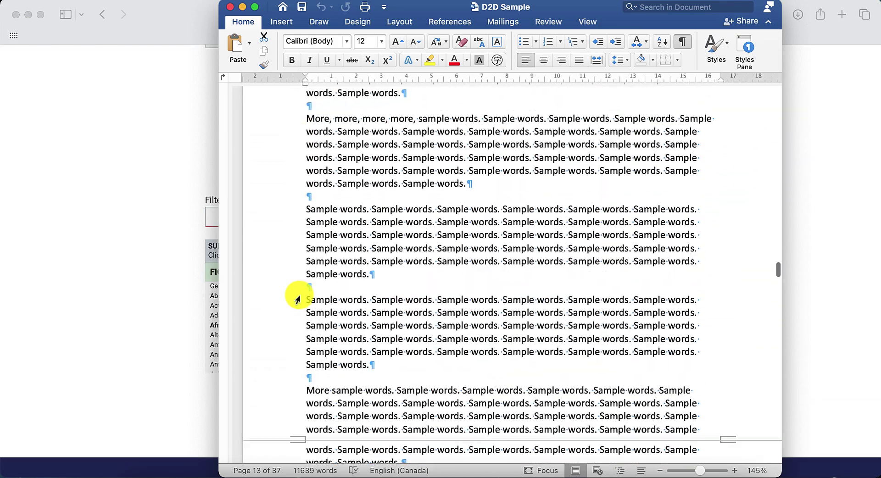
pyautogui.scroll(-8, 297, 301)
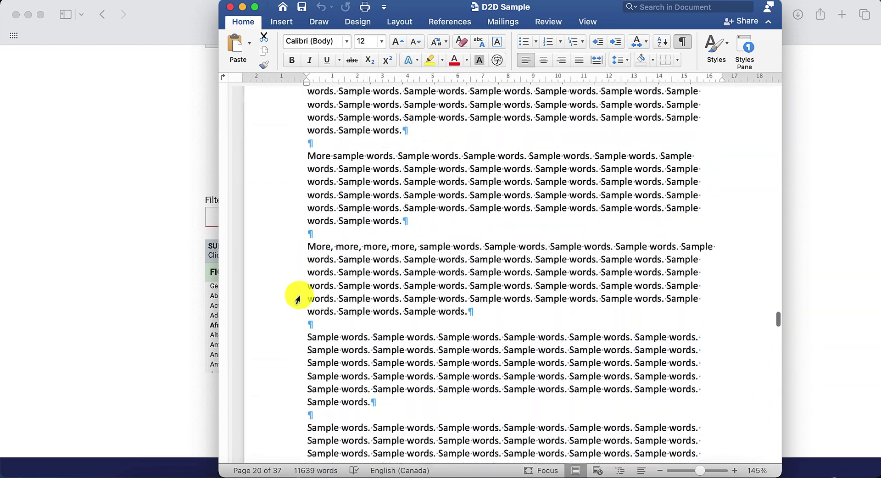
pyautogui.scroll(10, 298, 301)
pyautogui.click(283, 201)
pyautogui.scroll(-20, 321, 276)
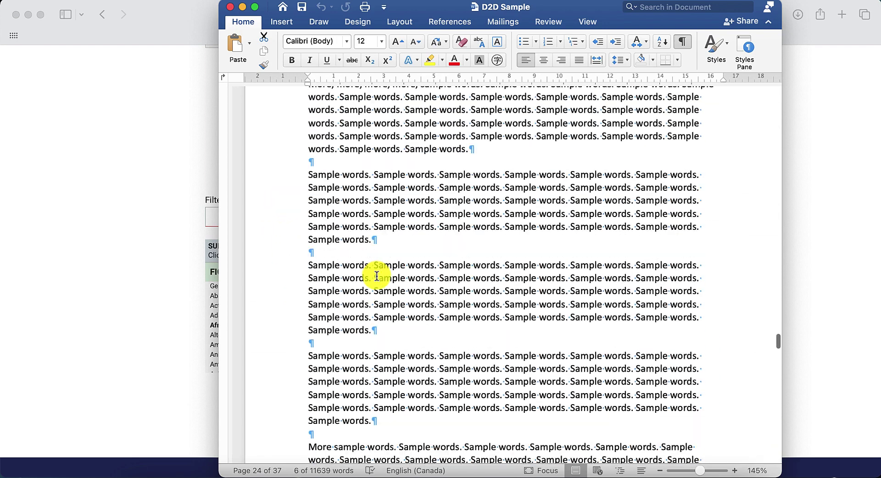
pyautogui.scroll(-20, 376, 276)
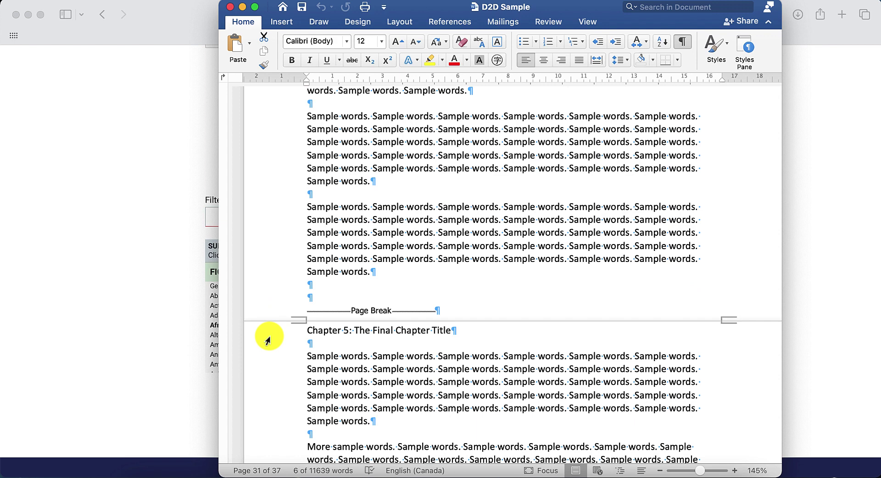
pyautogui.scroll(-10, 348, 386)
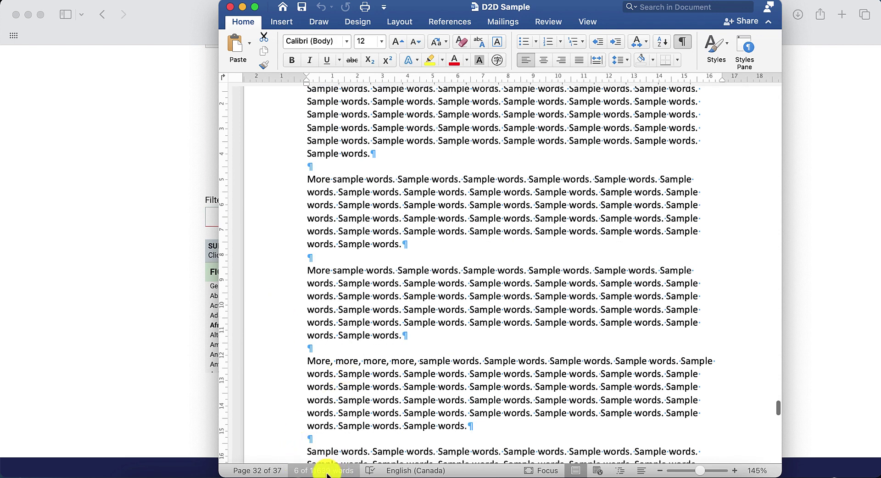
# Confirm the manuscript totals 37 pages and 11,639 words, then return to Draft2Digital
pyautogui.click(327, 473)
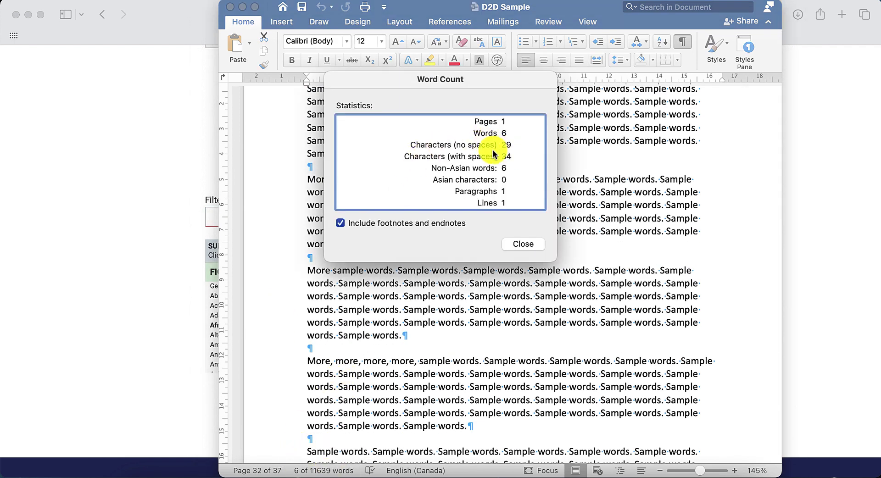
pyautogui.click(524, 243)
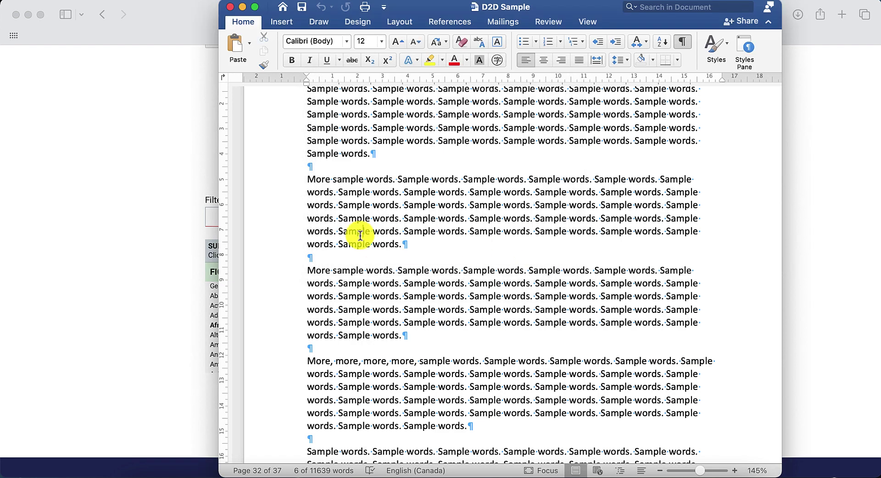
pyautogui.click(327, 471)
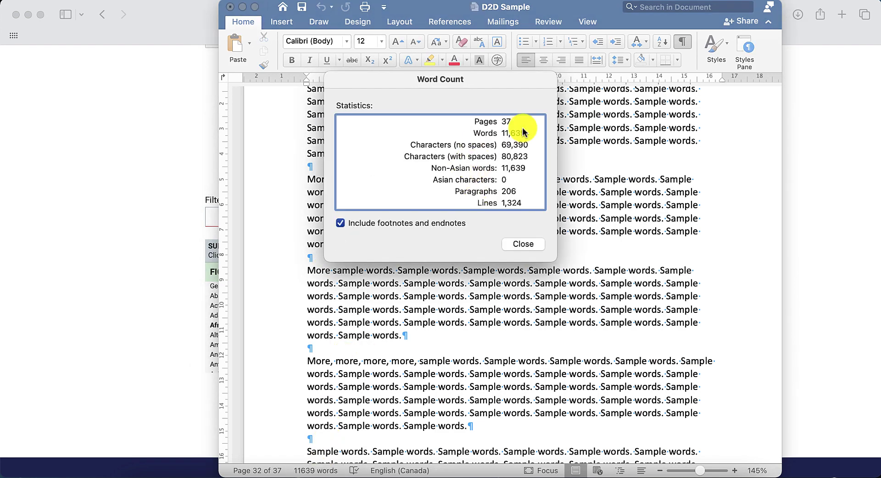
pyautogui.click(524, 244)
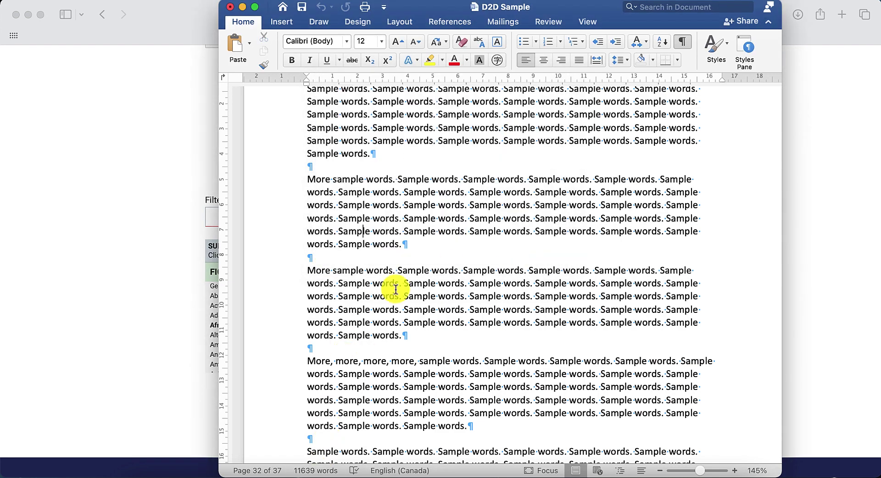
pyautogui.scroll(-15, 386, 294)
pyautogui.scroll(-20, 376, 302)
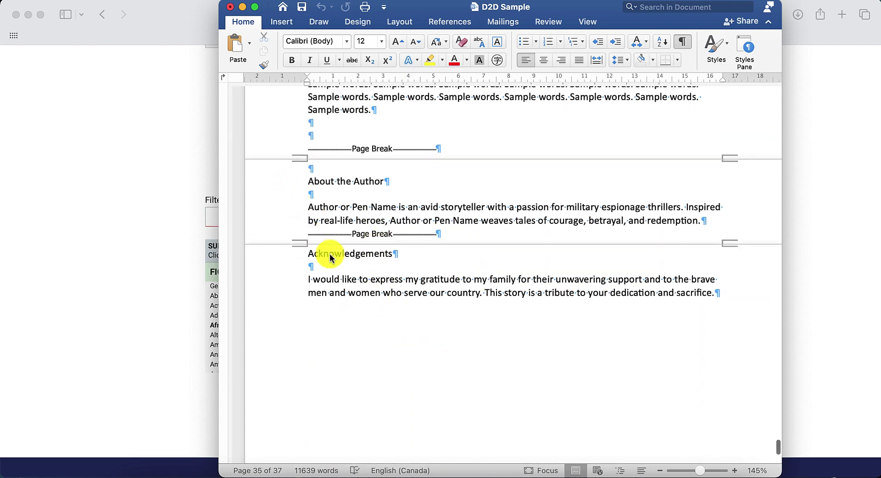
pyautogui.click(151, 307)
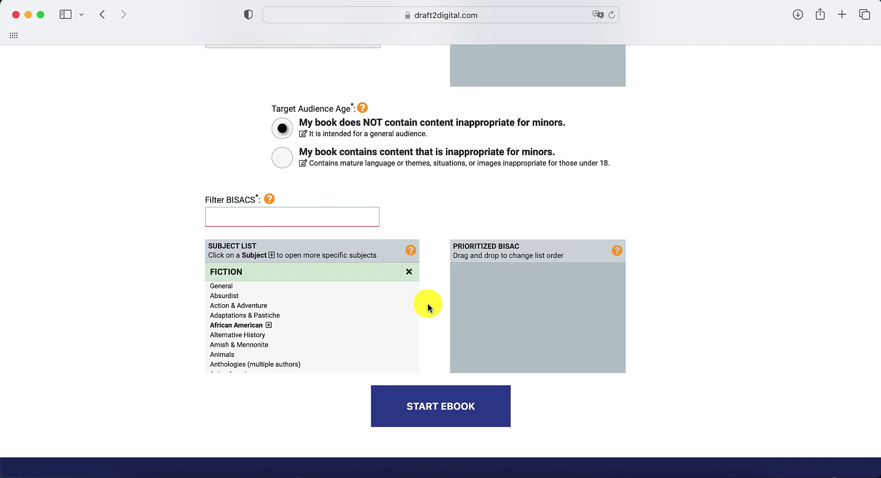
# Add FICTION / Action & Adventure as the first subject category
pyautogui.click(411, 306)
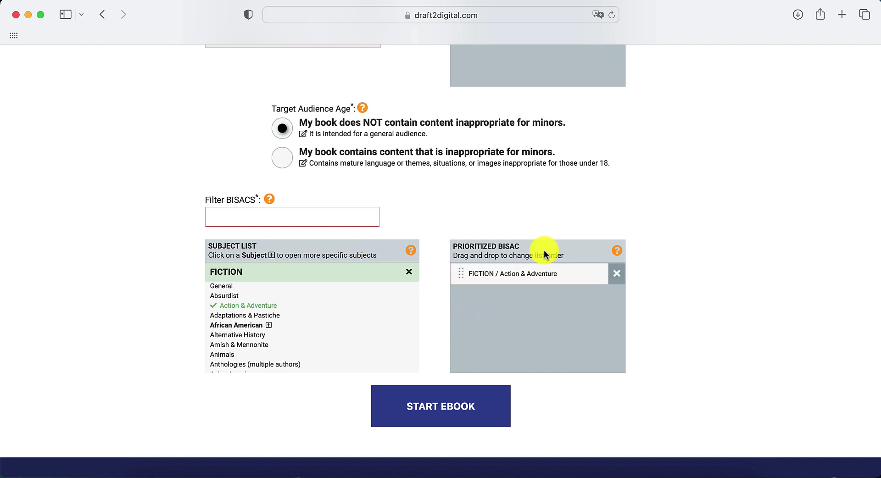
pyautogui.scroll(-3, 268, 339)
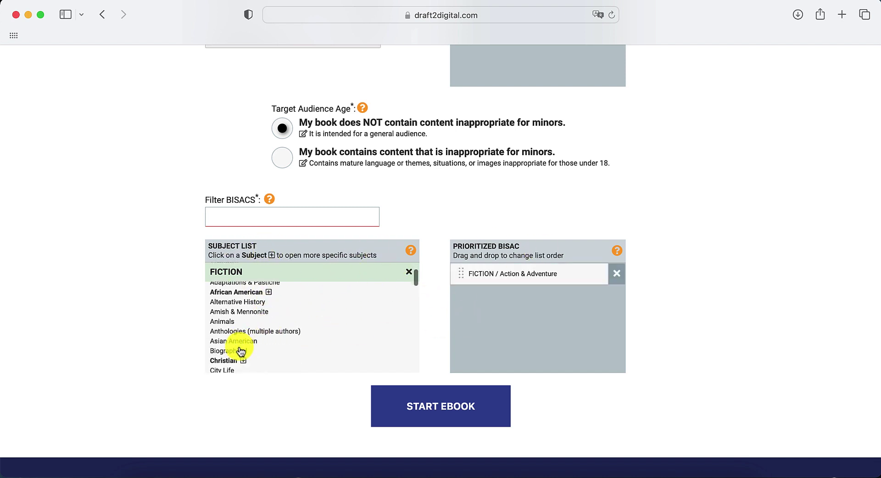
pyautogui.scroll(-2, 254, 359)
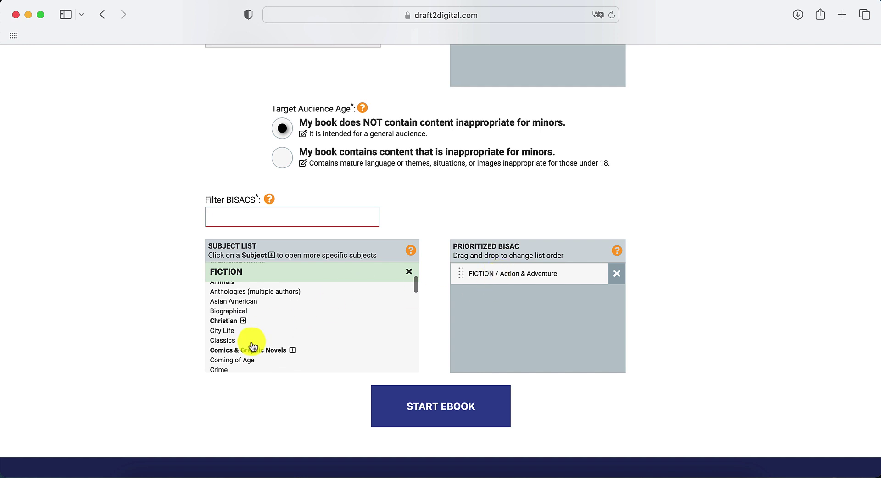
pyautogui.scroll(-1, 264, 358)
pyautogui.scroll(-5, 266, 358)
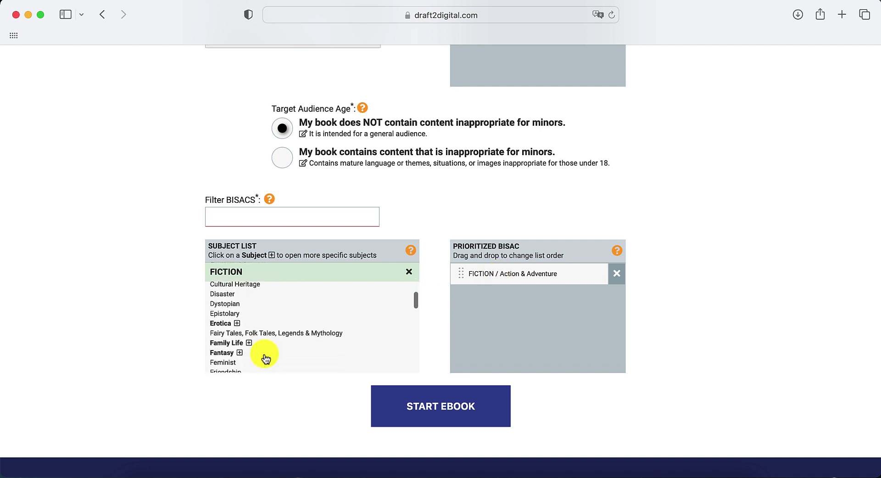
pyautogui.scroll(-10, 267, 358)
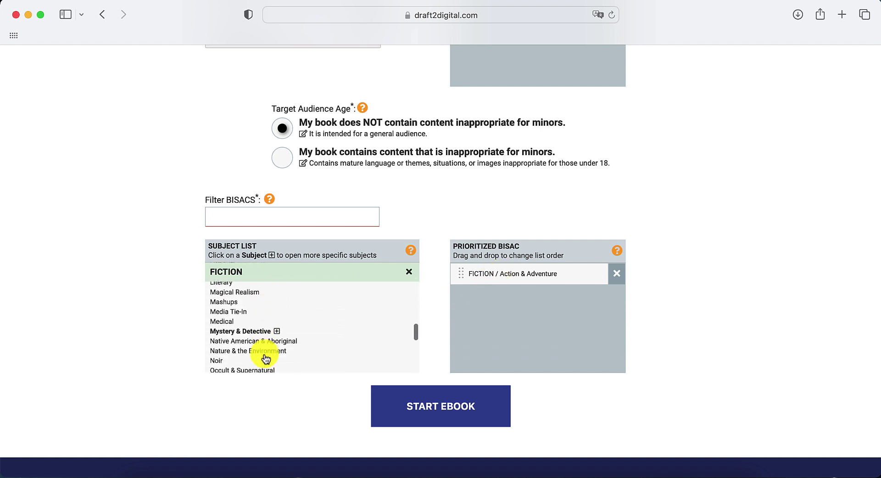
pyautogui.scroll(-3, 265, 358)
pyautogui.scroll(-2, 241, 360)
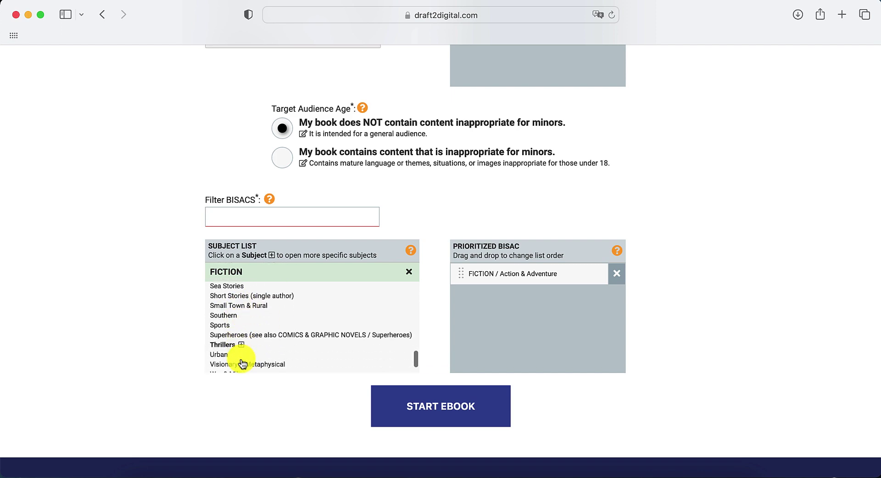
# Add FICTION / Thrillers / General as a second category and start the ebook
pyautogui.click(250, 350)
pyautogui.scroll(-1, 256, 347)
pyautogui.click(228, 329)
pyautogui.click(472, 396)
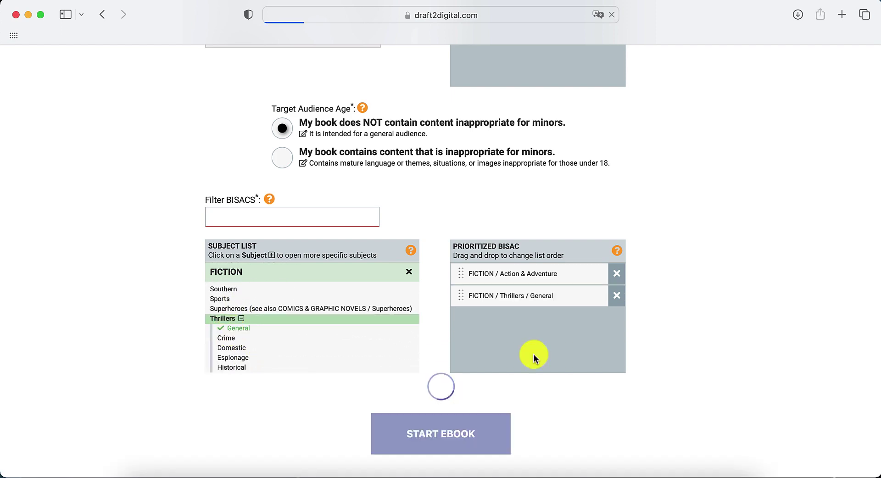
pyautogui.scroll(-1, 92, 352)
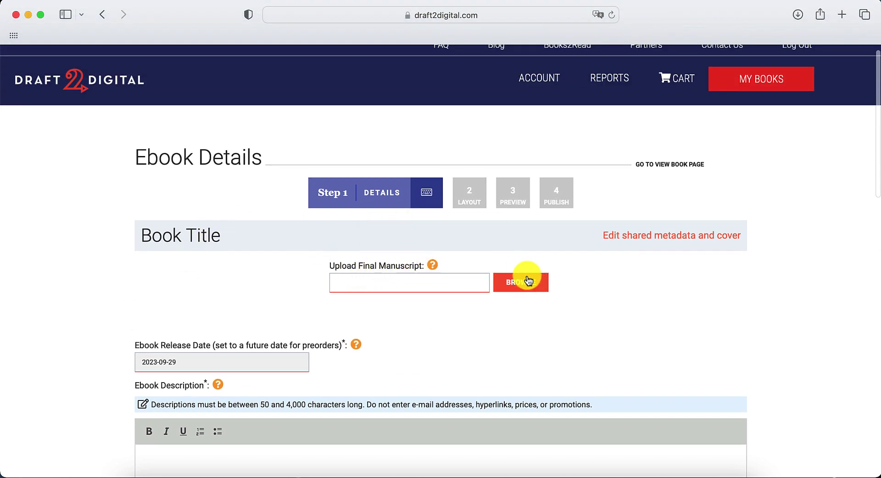
# Upload D2D Sample.docx as the ebook manuscript
pyautogui.click(521, 281)
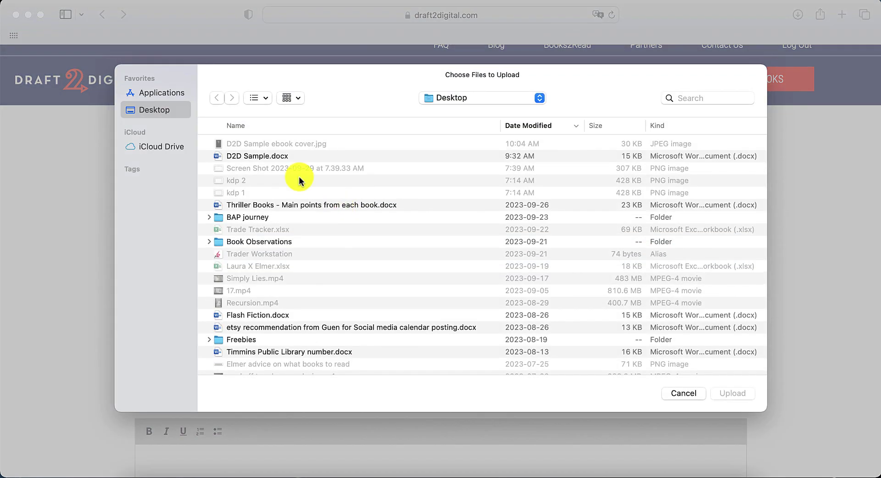
pyautogui.click(269, 157)
pyautogui.doubleClick(269, 157)
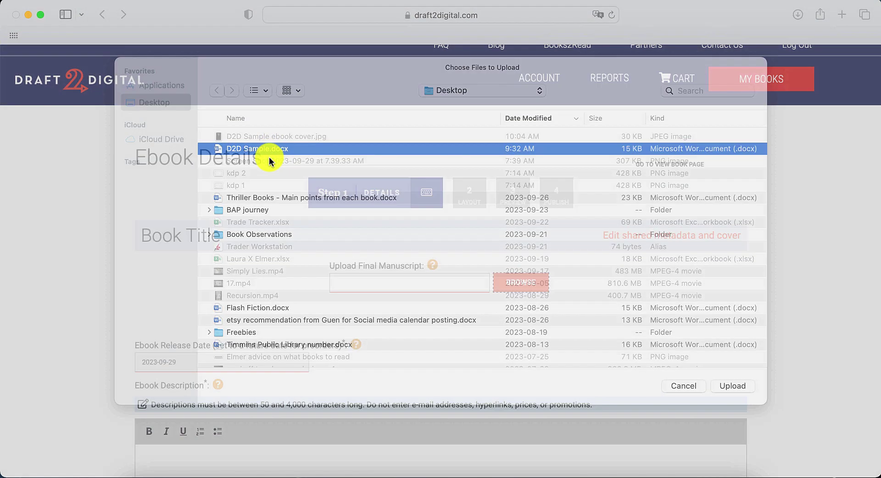
pyautogui.scroll(-2, 115, 347)
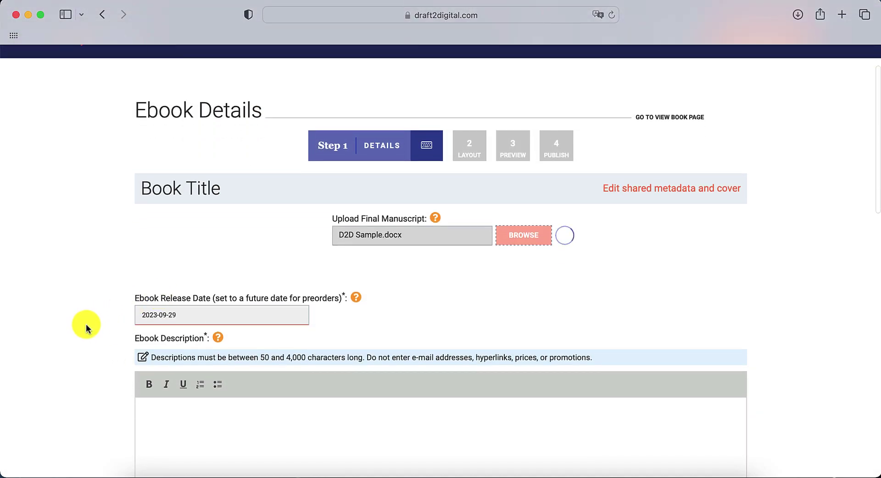
pyautogui.scroll(-3, 85, 324)
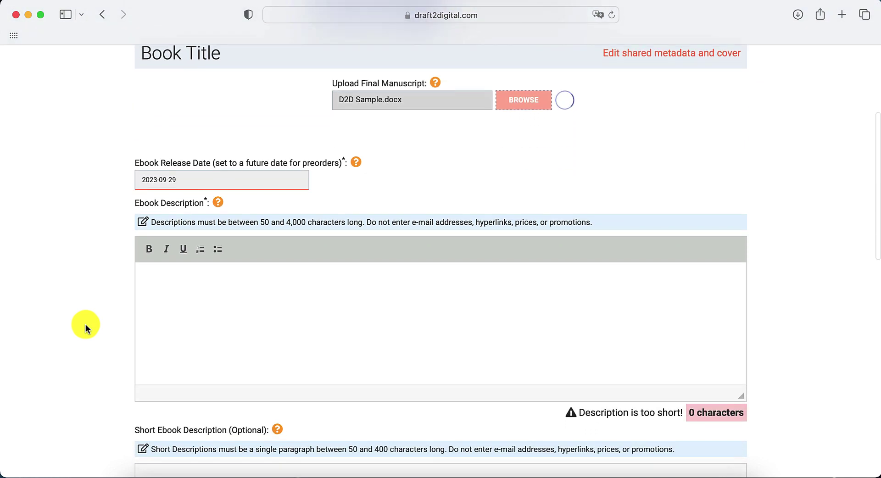
# Page the release-date calendar forward to February 2026 and set the date to 2026-02-14
pyautogui.click(189, 179)
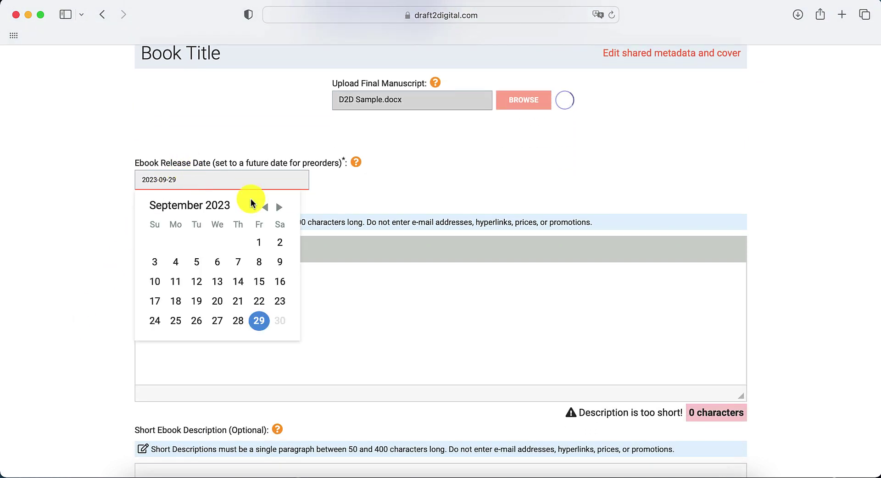
pyautogui.click(279, 207)
pyautogui.click(278, 208)
pyautogui.click(278, 208)
pyautogui.click(278, 208)
pyautogui.click(278, 207)
pyautogui.click(278, 207)
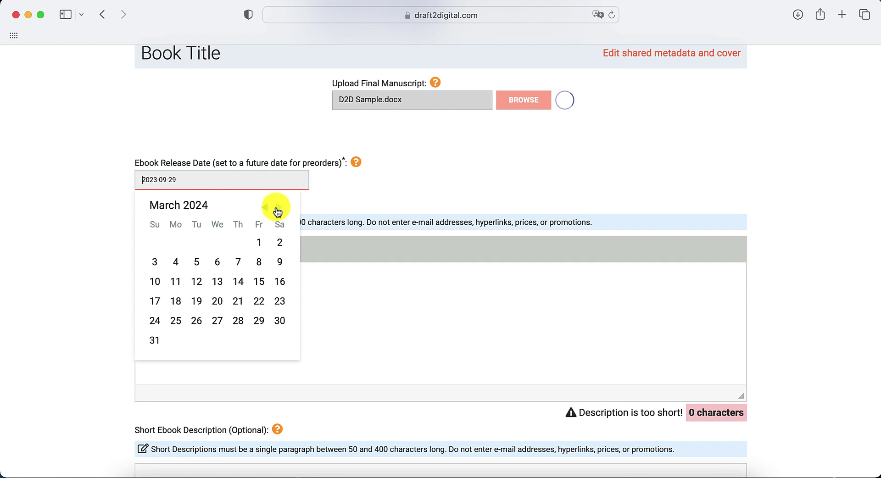
pyautogui.click(278, 208)
pyautogui.click(279, 246)
pyautogui.click(279, 247)
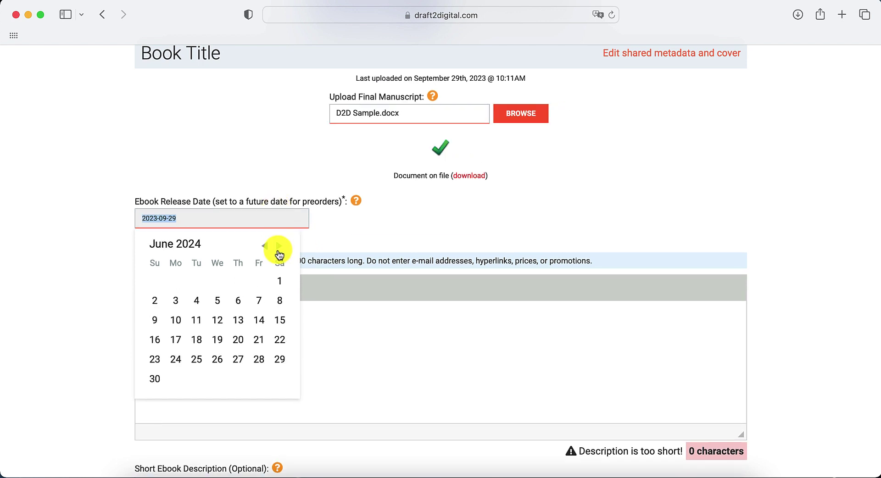
pyautogui.click(279, 247)
pyautogui.click(279, 247)
pyautogui.click(279, 247)
pyautogui.doubleClick(279, 248)
pyautogui.doubleClick(279, 247)
pyautogui.doubleClick(279, 248)
pyautogui.click(279, 248)
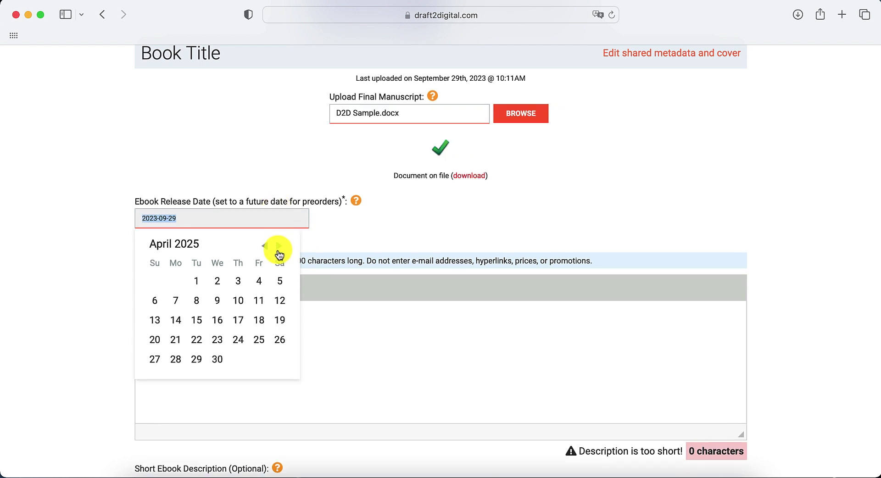
pyautogui.doubleClick(279, 248)
pyautogui.click(279, 248)
pyautogui.doubleClick(279, 248)
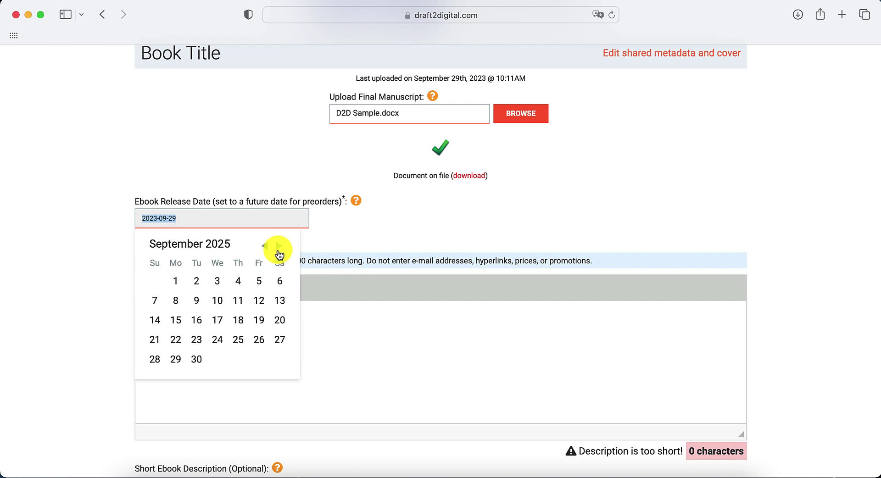
pyautogui.click(279, 248)
pyautogui.click(279, 248)
pyautogui.click(278, 247)
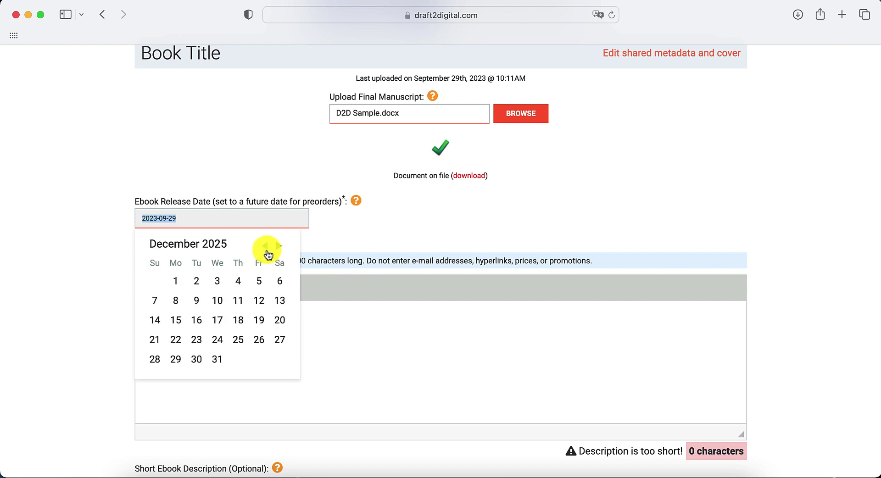
pyautogui.click(280, 248)
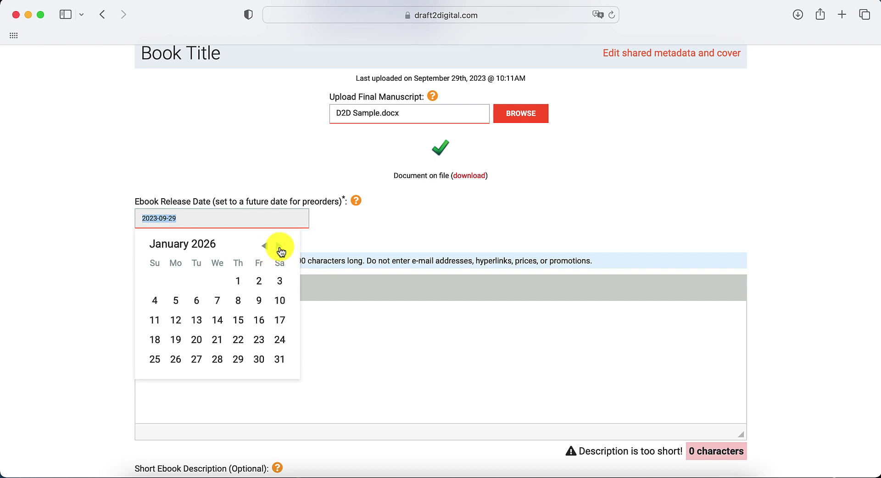
pyautogui.click(280, 247)
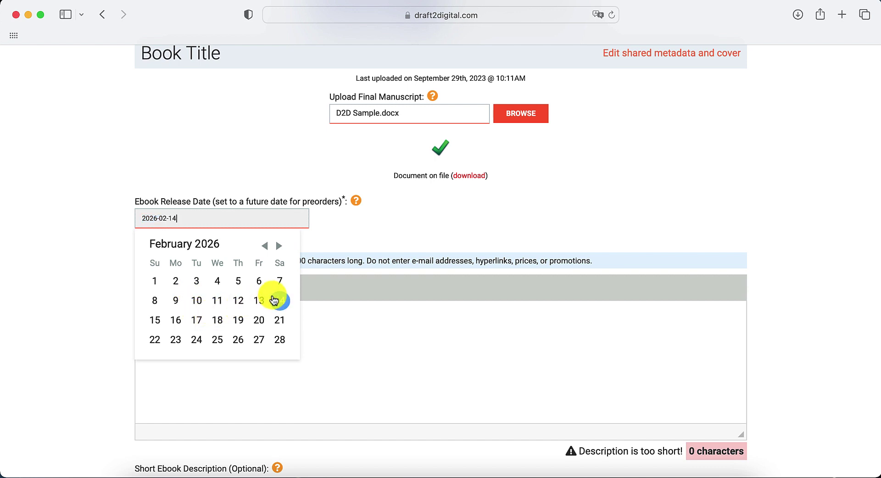
pyautogui.scroll(-3, 81, 290)
pyautogui.click(227, 261)
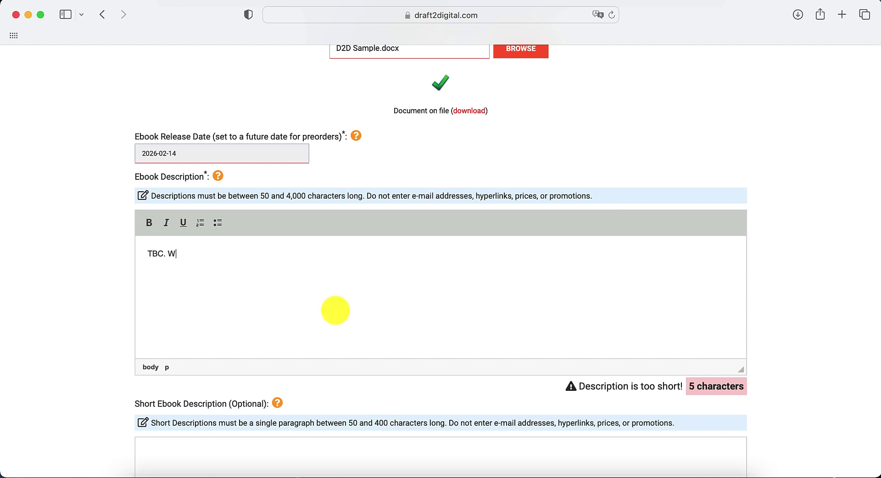
# Enter 'TBC. Will return to this later.' as the ebook description
pyautogui.write('TBC. Will return to th')
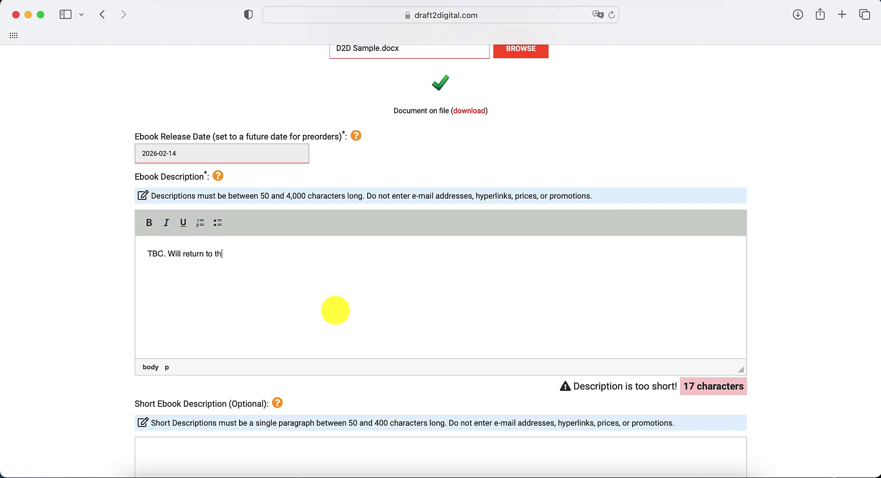
pyautogui.write('is later.')
pyautogui.scroll(-6, 167, 390)
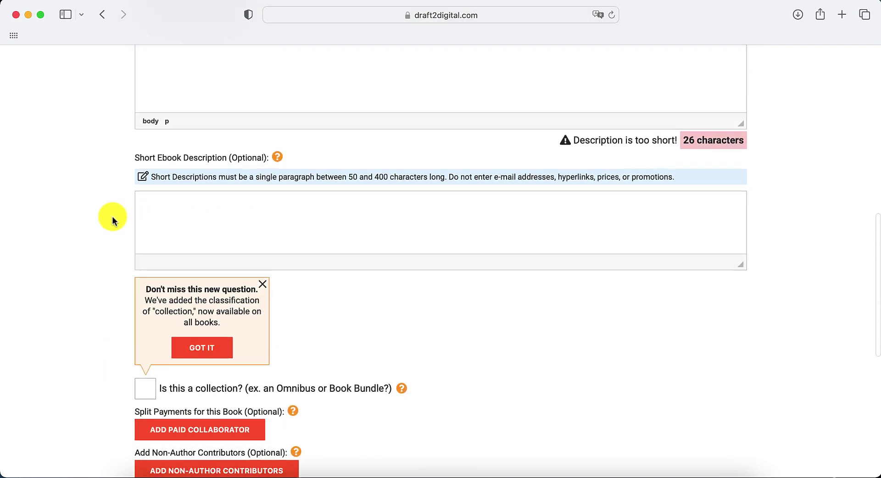
pyautogui.scroll(2, 112, 220)
pyautogui.moveTo(271, 208)
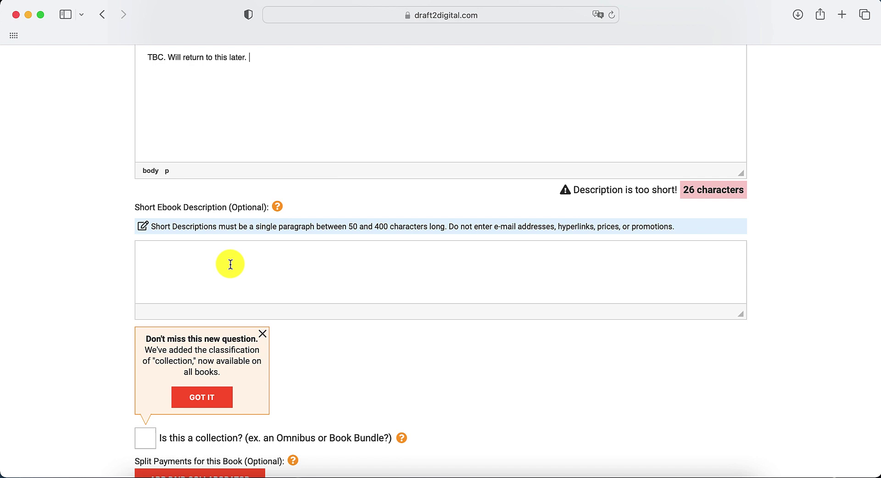
# Type the placeholder 'TBC. Will return' into the Short Ebook Description
pyautogui.click(193, 261)
pyautogui.write('TBC')
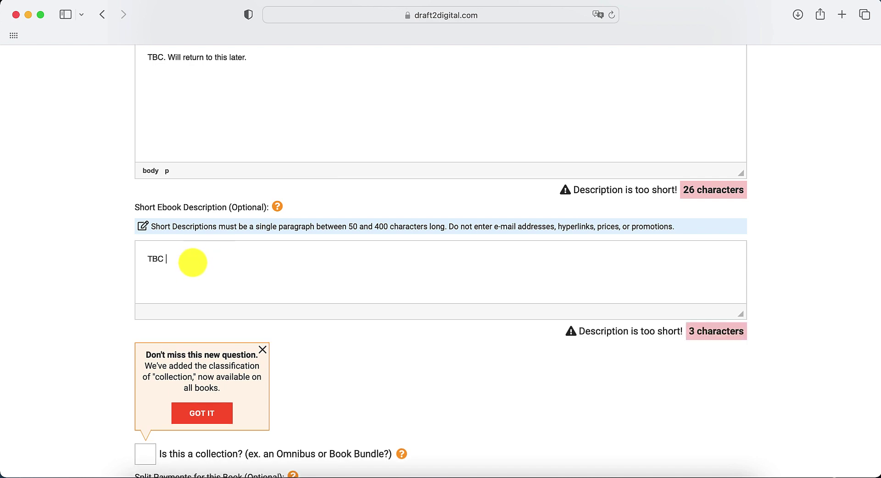
pyautogui.write('. Will return later to this.')
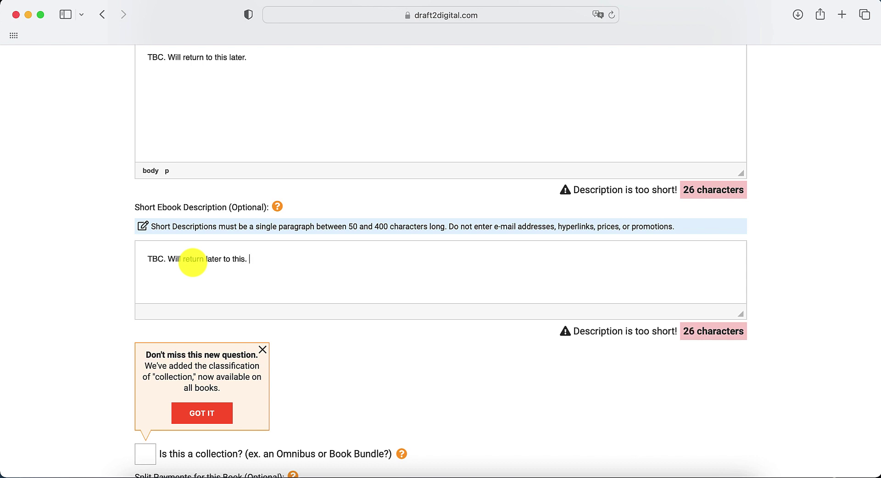
pyautogui.scroll(-2, 51, 295)
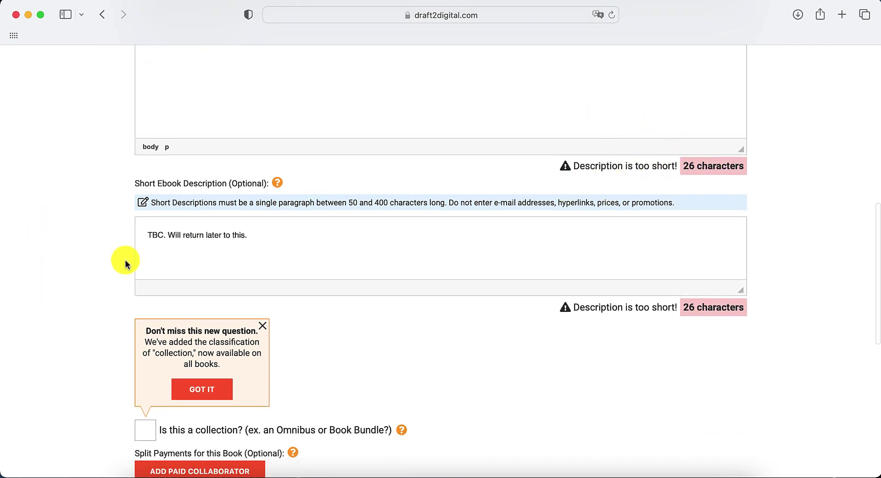
pyautogui.scroll(-5, 118, 318)
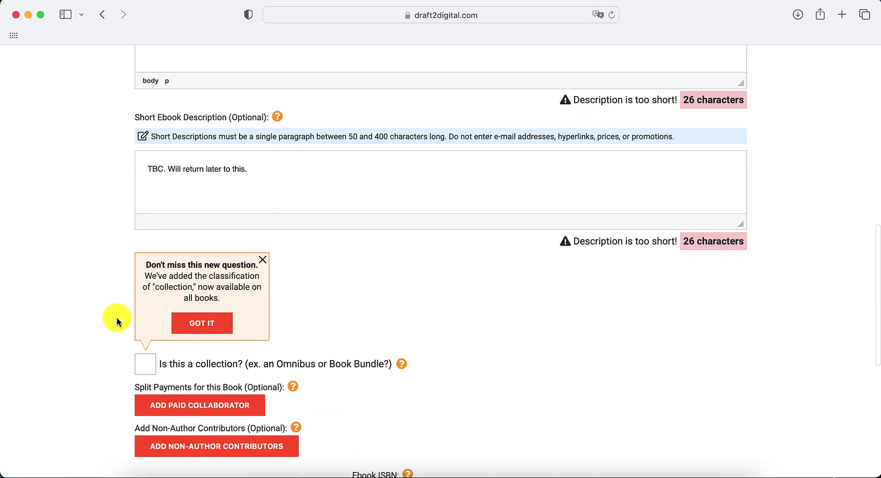
pyautogui.scroll(-2, 119, 322)
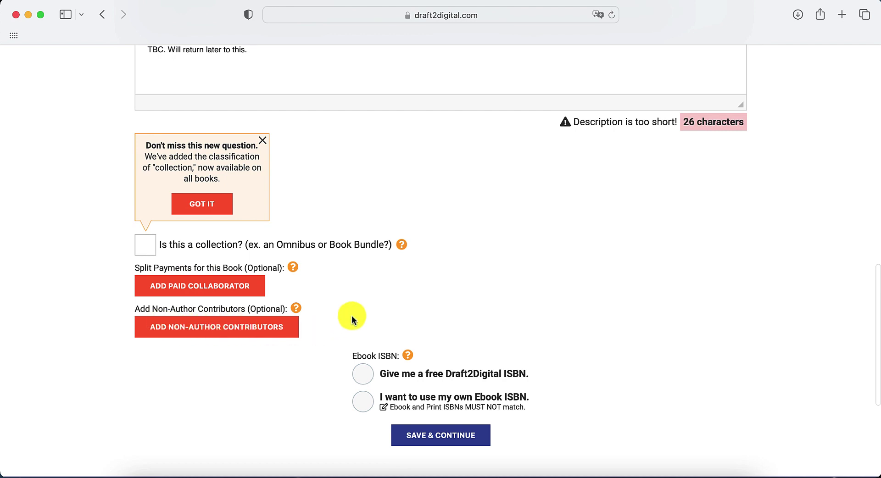
pyautogui.scroll(-2, 353, 319)
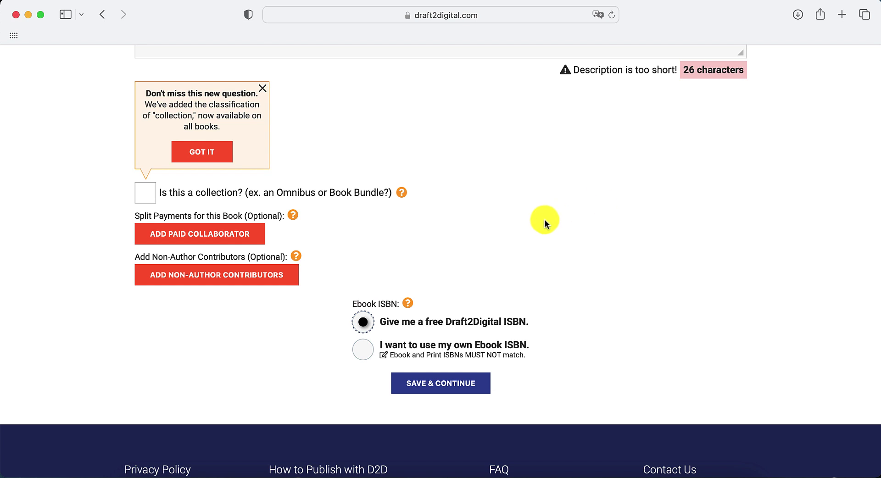
# Choose a free Draft2Digital ISBN for the ebook
pyautogui.click(368, 356)
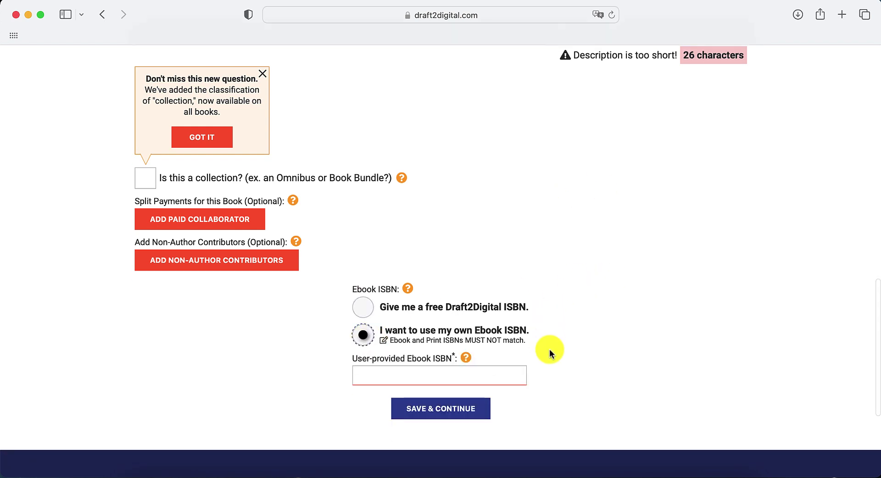
pyautogui.scroll(-3, 549, 349)
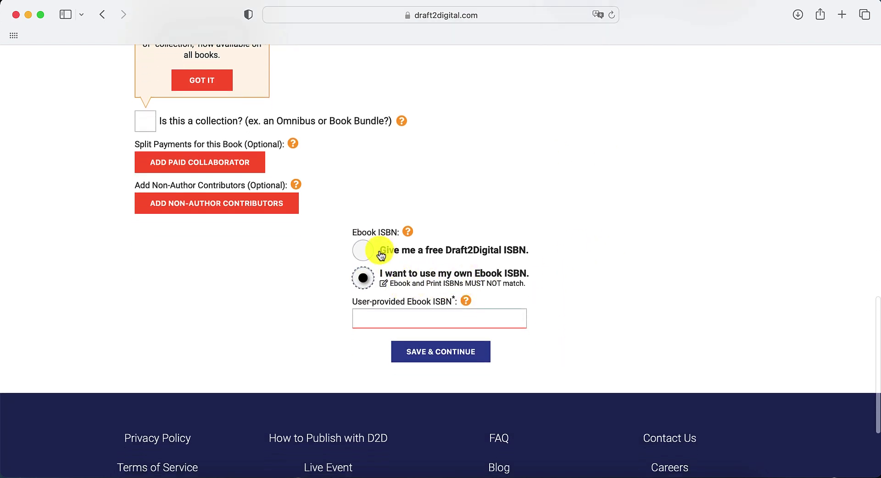
pyautogui.click(363, 251)
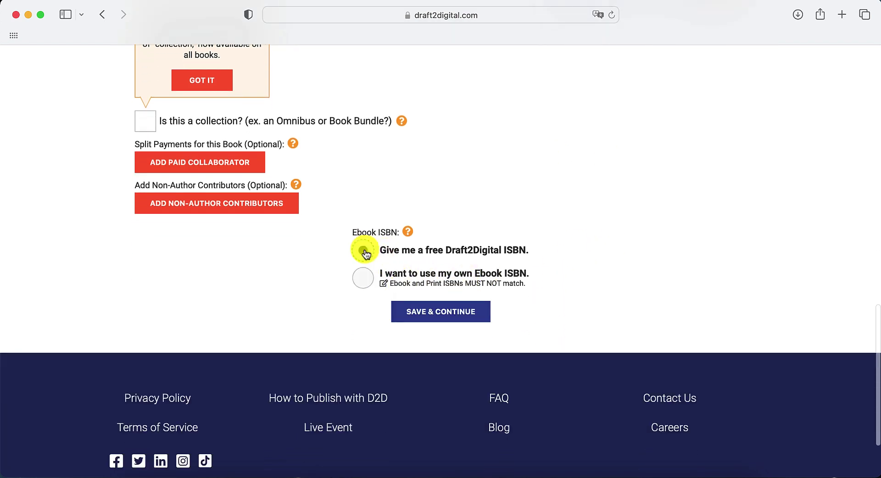
pyautogui.click(446, 317)
# Extend the ebook description with more placeholder sentences past 50 characters
pyautogui.scroll(-3, 479, 227)
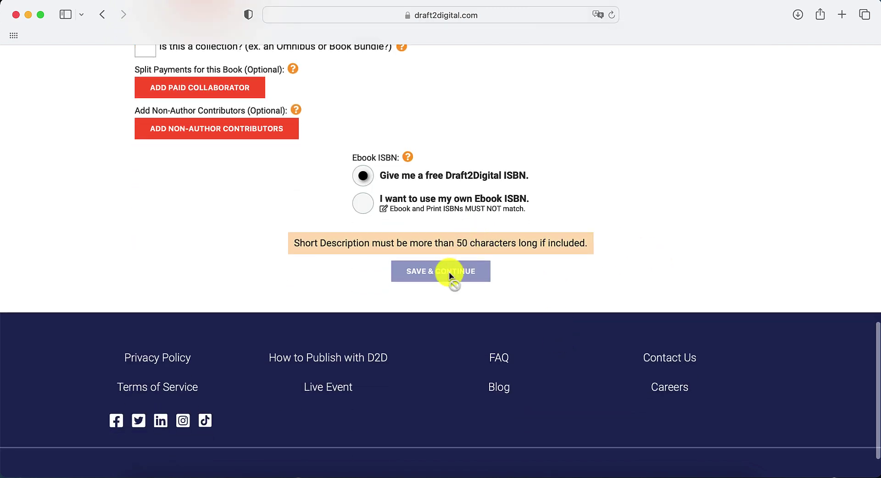
pyautogui.scroll(15, 527, 222)
pyautogui.scroll(2, 526, 223)
pyautogui.click(334, 160)
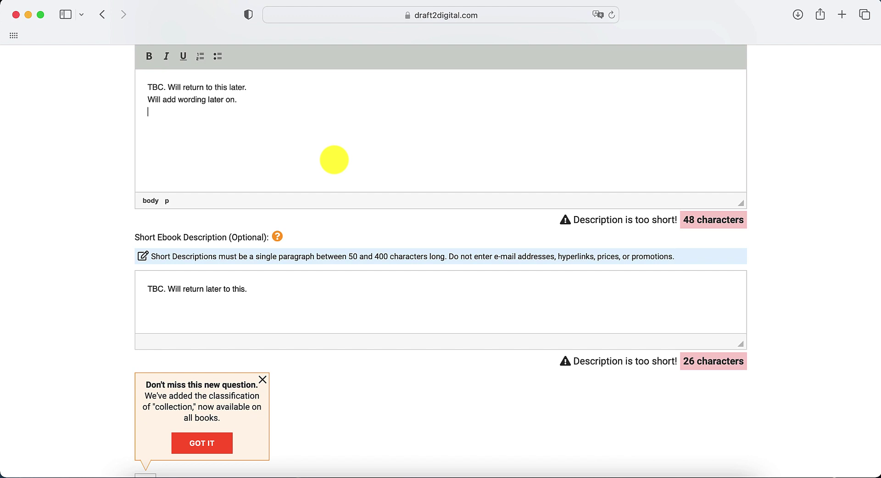
pyautogui.press('BackSpace')
pyautogui.write('fill in this space later.')
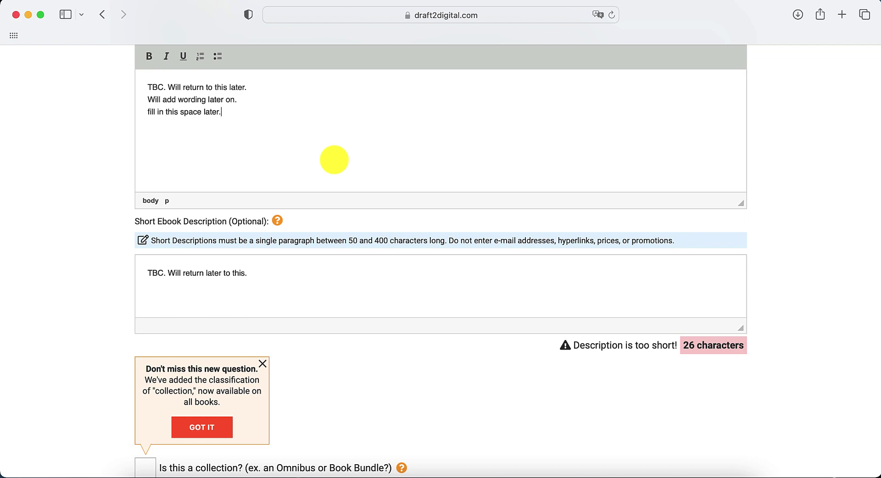
# Copy the full description into the Short Ebook Description and save the ebook details
pyautogui.press('super+a')
pyautogui.press('super+c')
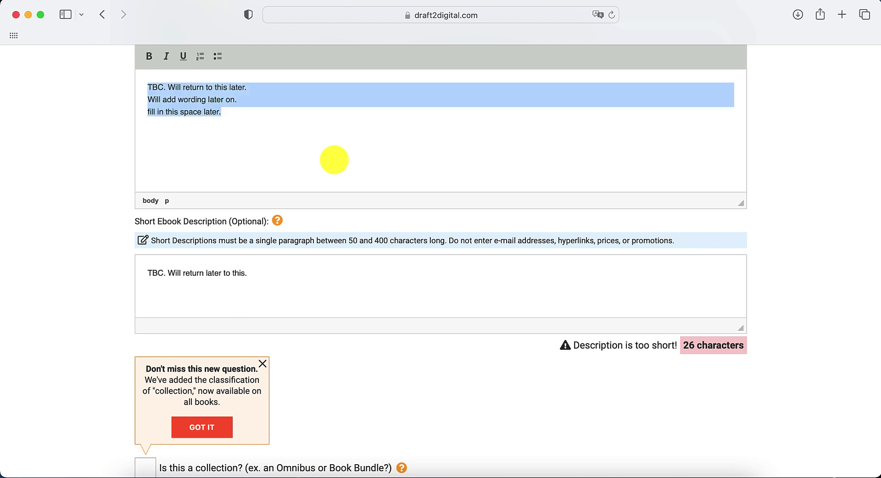
pyautogui.click(220, 293)
pyautogui.press('super+a')
pyautogui.press('BackSpace')
pyautogui.press('super+v')
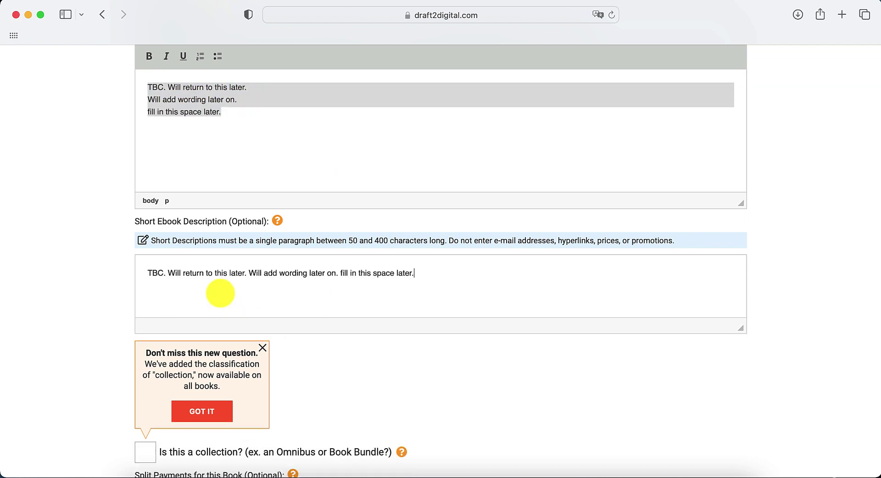
pyautogui.scroll(-7, 103, 321)
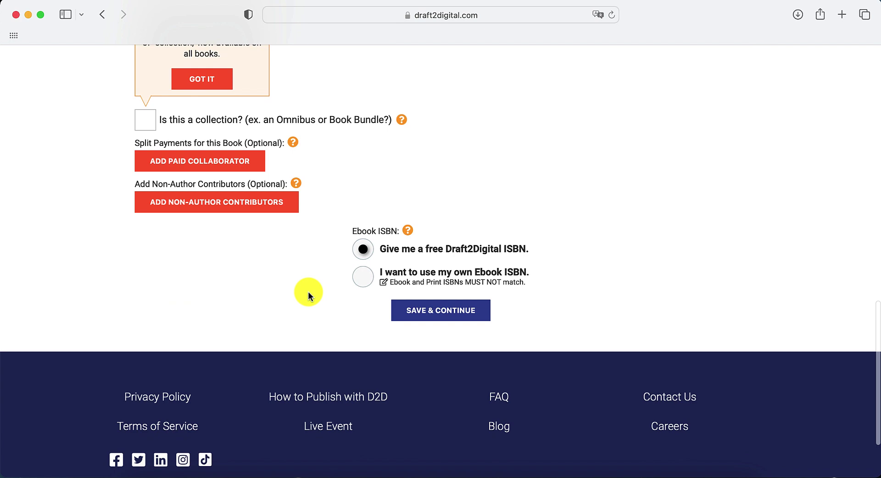
pyautogui.click(429, 309)
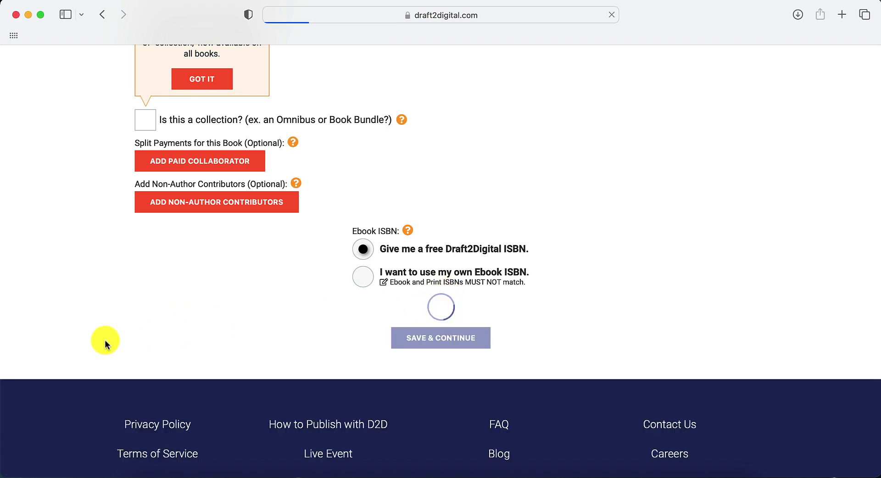
# Add a Copyright Page to the book's introductory pages
pyautogui.scroll(-6, 104, 339)
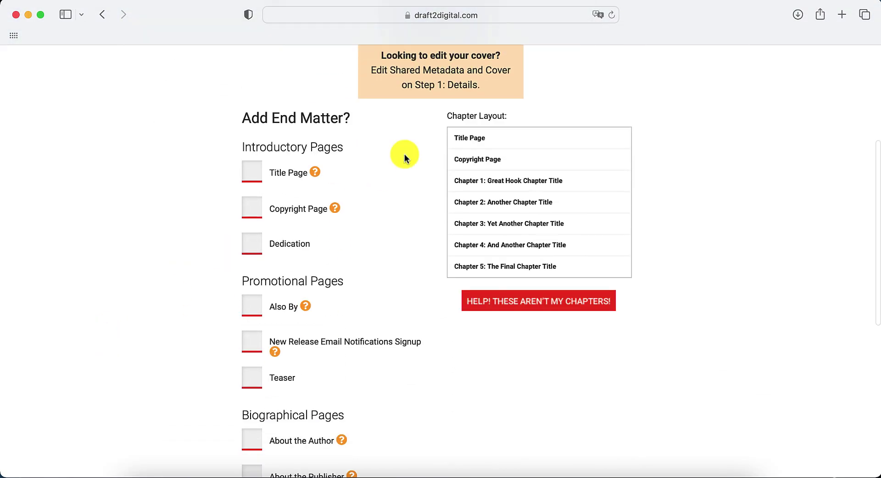
pyautogui.scroll(4, 221, 171)
pyautogui.scroll(-1, 393, 147)
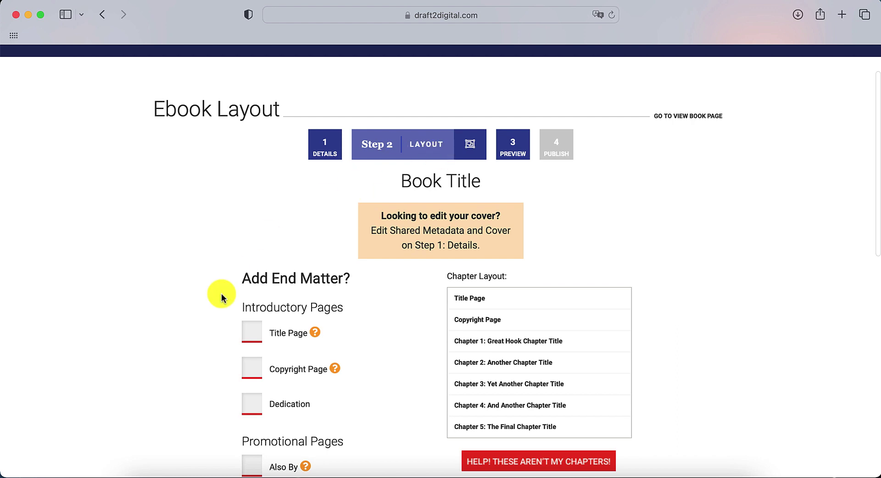
pyautogui.scroll(-3, 221, 298)
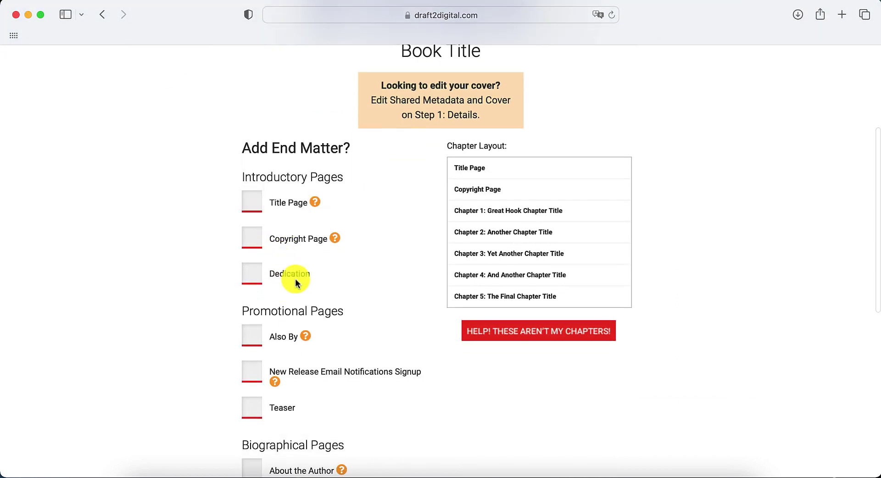
pyautogui.scroll(-1, 402, 269)
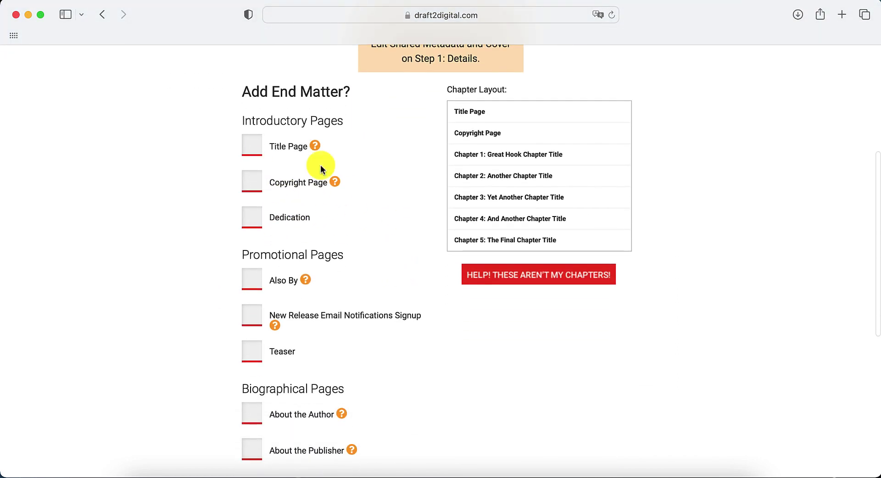
pyautogui.scroll(-1, 502, 179)
pyautogui.scroll(1, 501, 179)
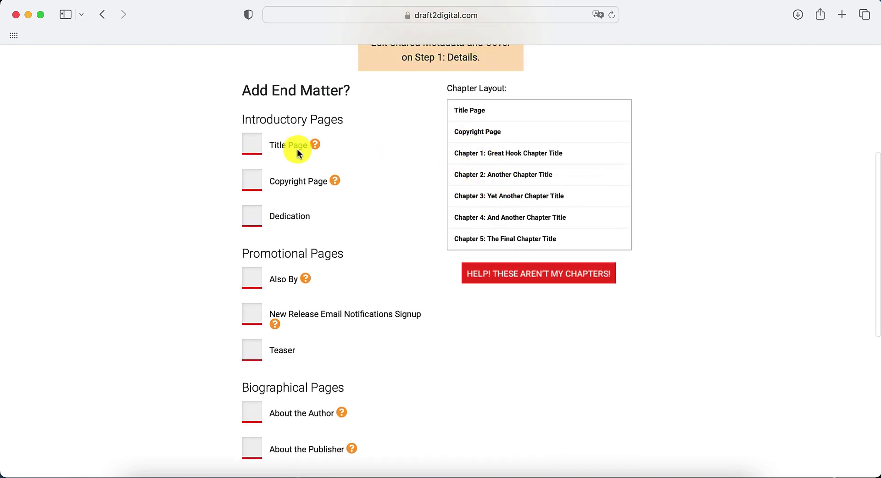
pyautogui.moveTo(251, 158)
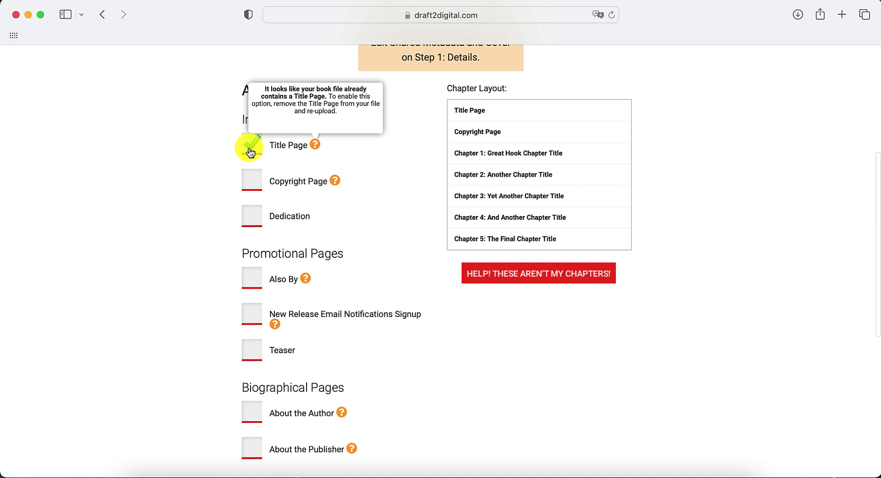
pyautogui.click(252, 179)
# Leave out the About the Author and About the Publisher end-matter pages
pyautogui.scroll(-2, 182, 275)
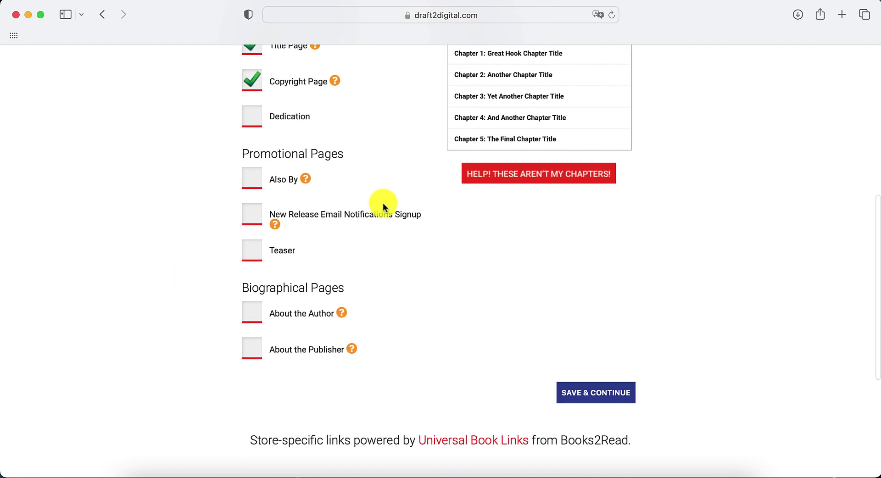
pyautogui.scroll(-1, 202, 316)
pyautogui.click(251, 288)
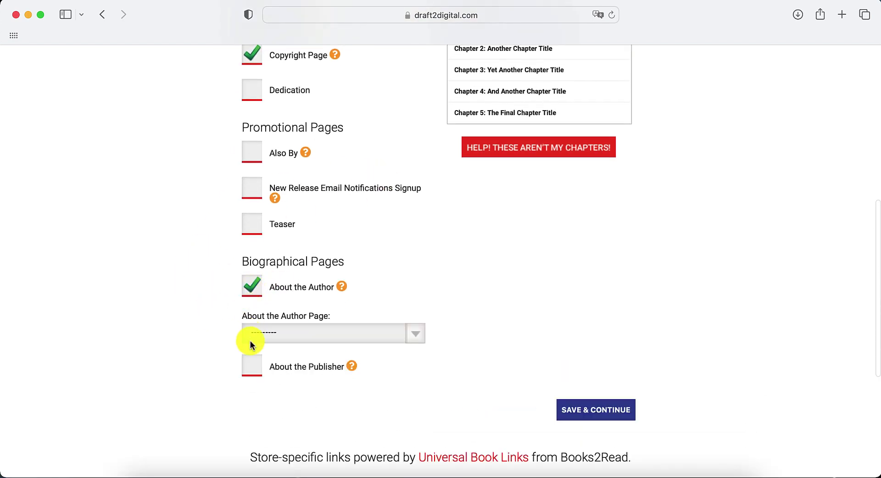
pyautogui.click(312, 335)
pyautogui.click(438, 283)
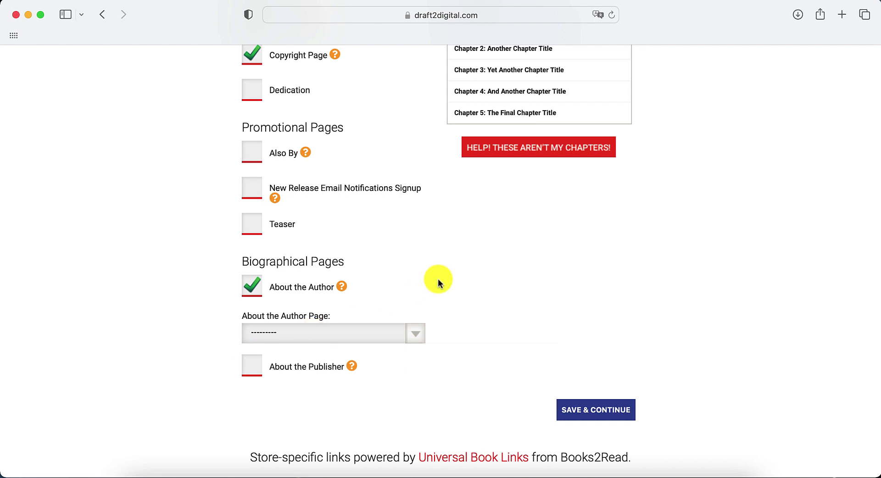
pyautogui.click(254, 368)
pyautogui.click(256, 293)
pyautogui.scroll(3, 423, 227)
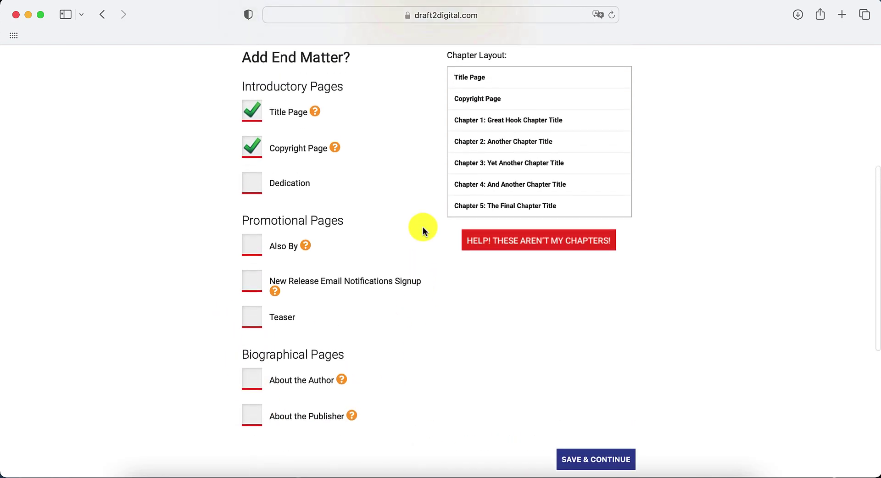
pyautogui.click(504, 254)
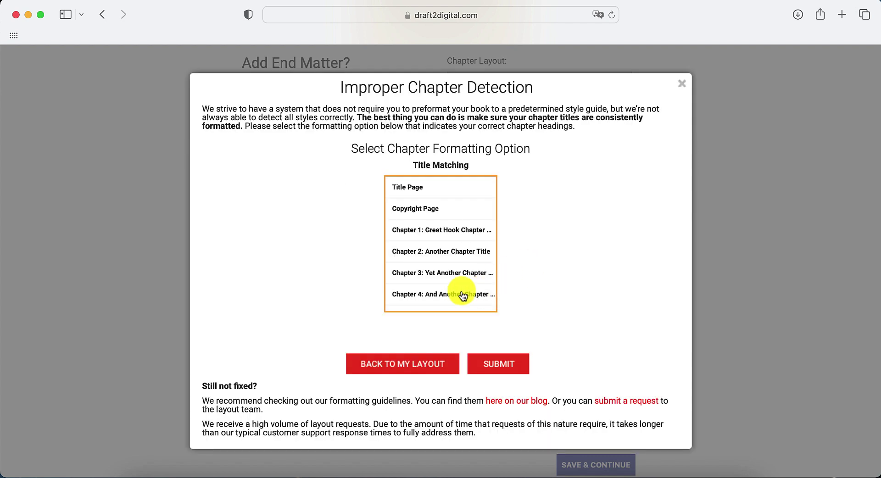
pyautogui.scroll(-1, 458, 291)
pyautogui.click(382, 369)
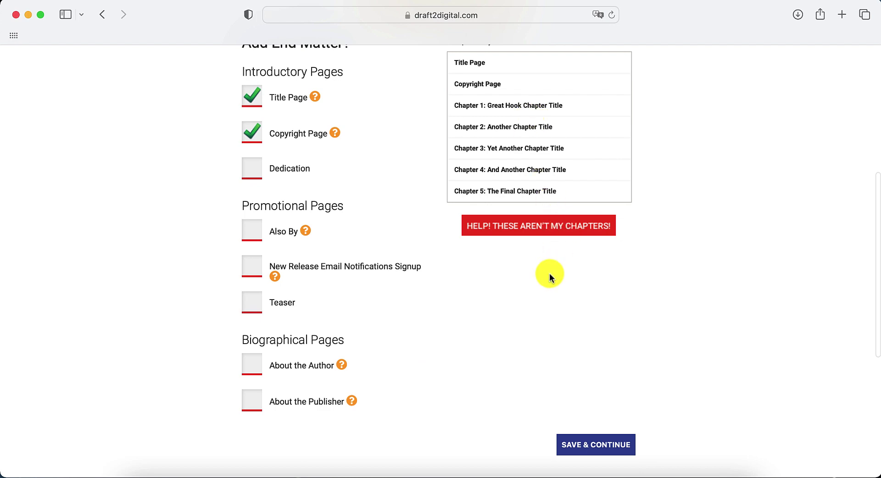
pyautogui.scroll(3, 547, 275)
pyautogui.scroll(-9, 533, 232)
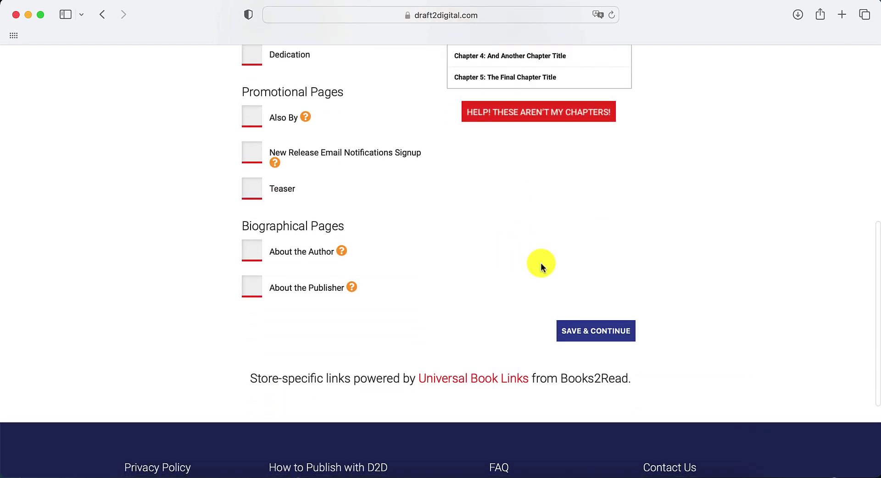
pyautogui.scroll(4, 596, 273)
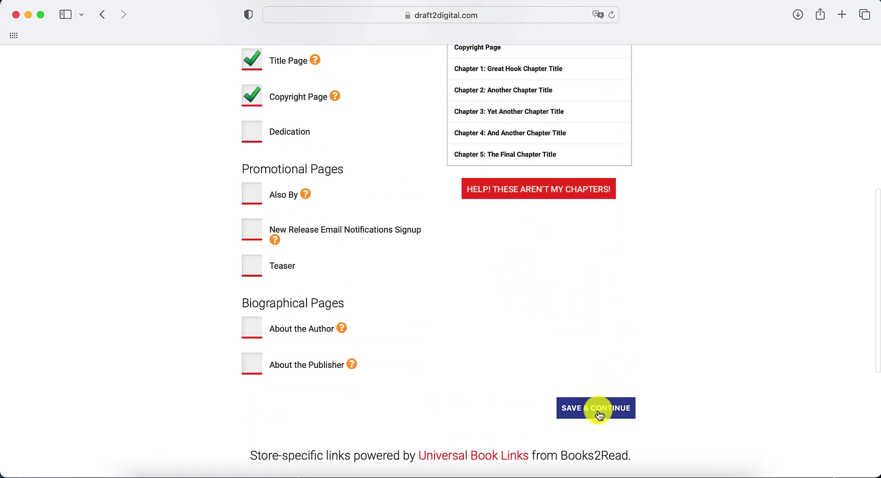
# Save the layout and view Chapter 1 in the D2D Simple Ebook Preview
pyautogui.click(599, 409)
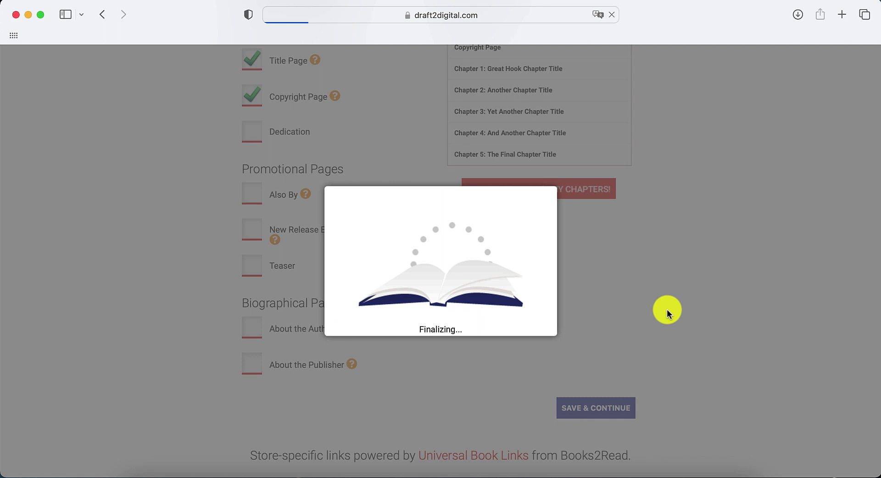
pyautogui.scroll(15, 594, 289)
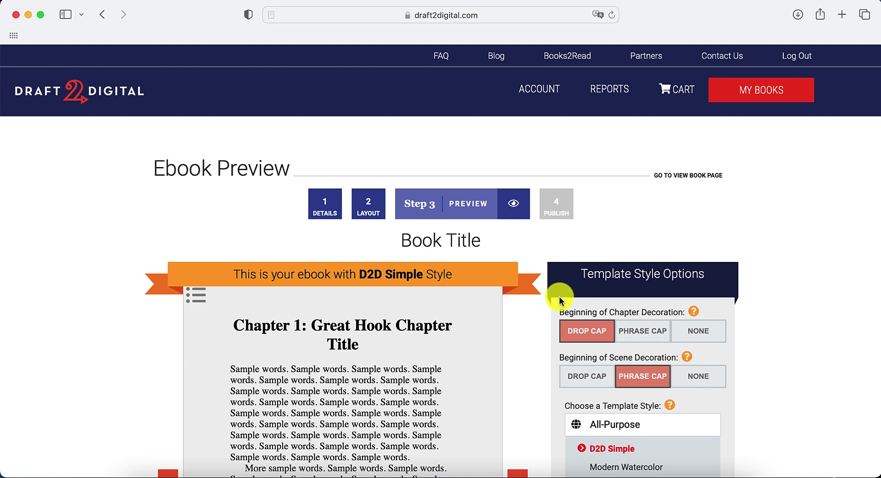
pyautogui.scroll(-12, 519, 347)
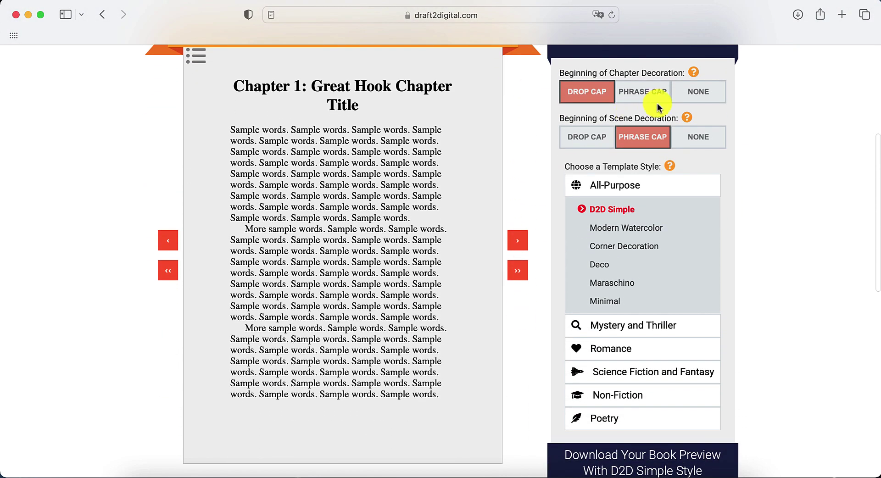
pyautogui.scroll(4, 674, 202)
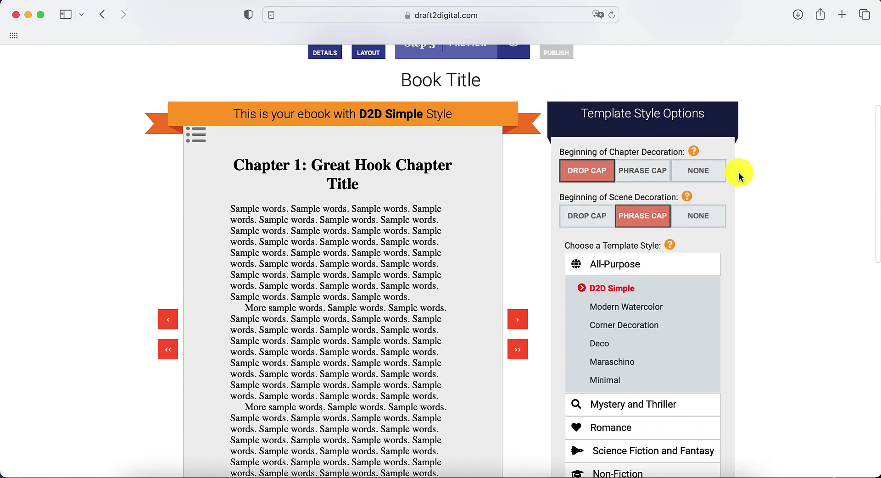
pyautogui.scroll(3, 642, 160)
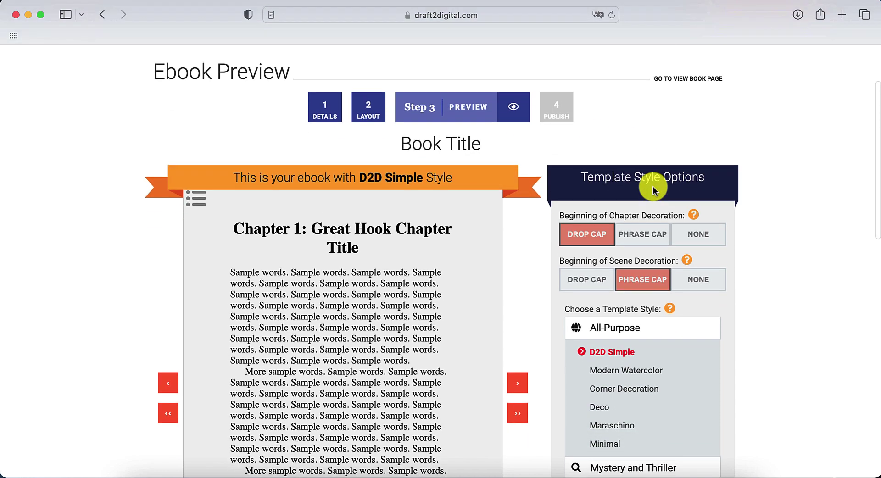
pyautogui.scroll(-9, 739, 248)
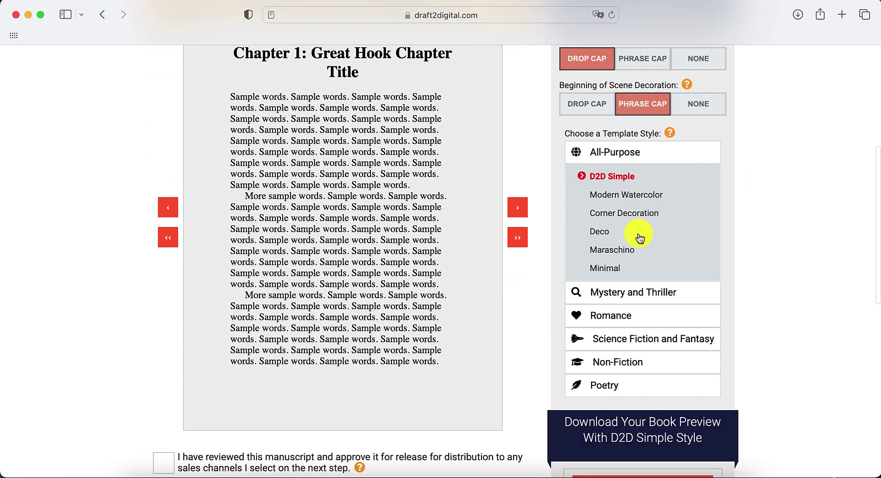
pyautogui.scroll(4, 639, 238)
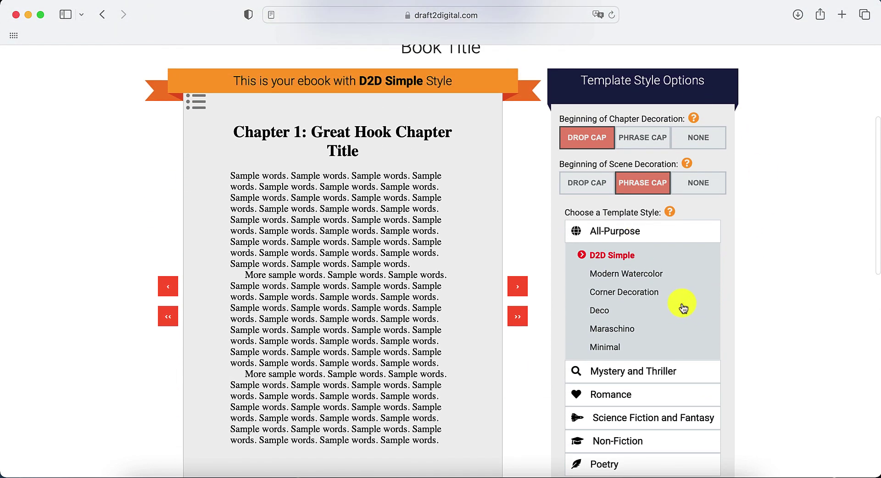
pyautogui.scroll(-8, 701, 321)
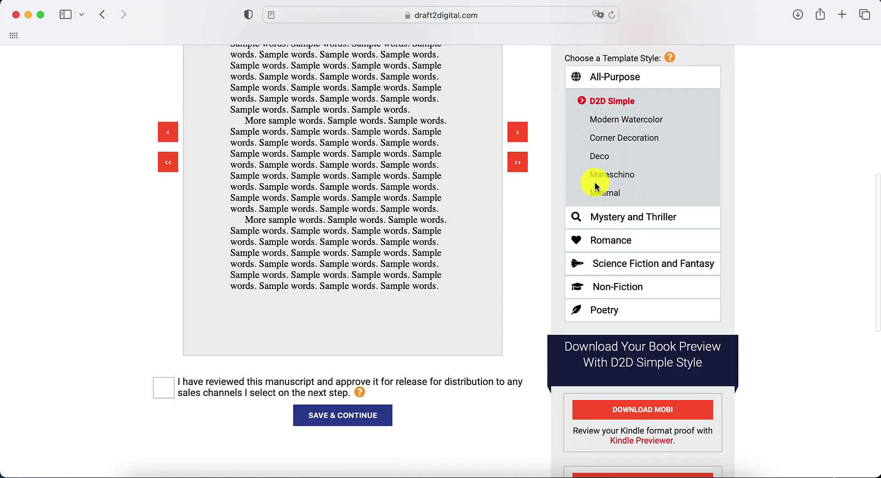
pyautogui.scroll(5, 594, 182)
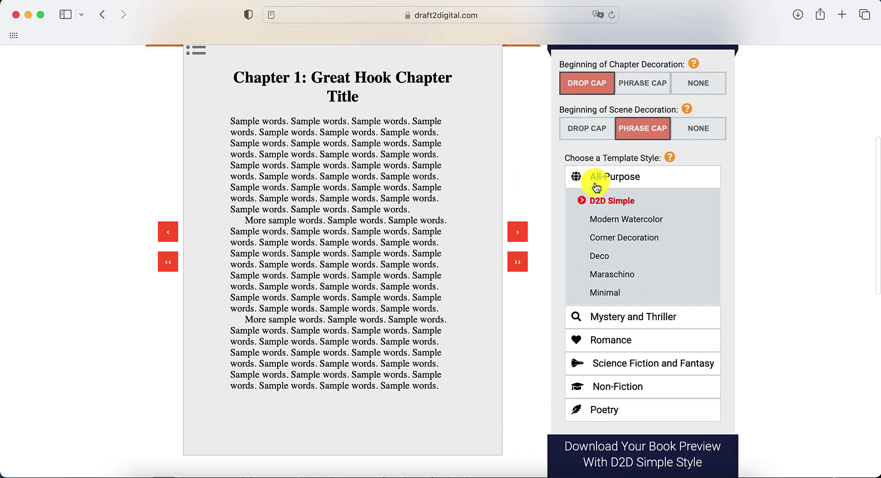
# Try Modern Watercolor, Maraschino, Minimal, Classy Mystery, Nevermore and Grime, then choose A Clue
pyautogui.click(614, 221)
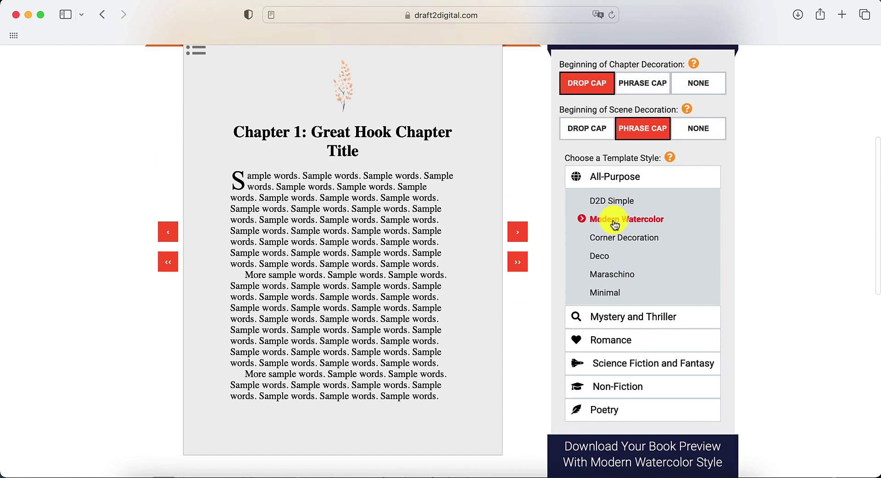
pyautogui.click(606, 277)
pyautogui.click(607, 293)
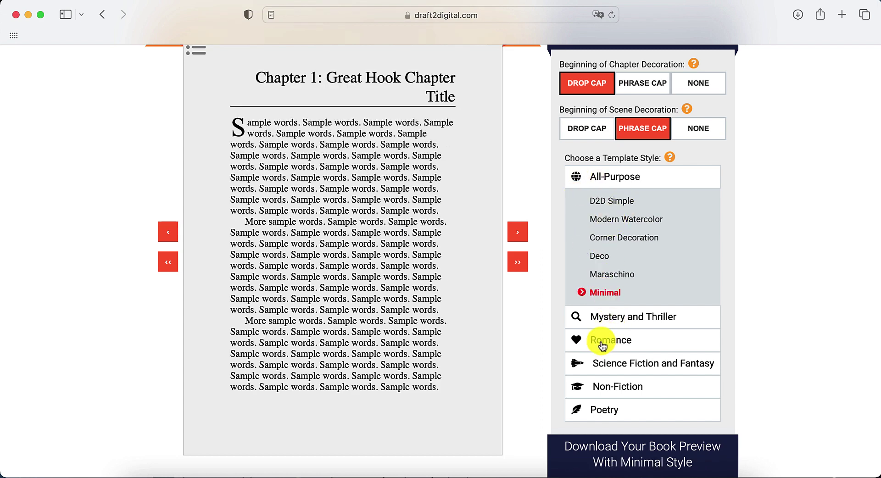
pyautogui.click(602, 316)
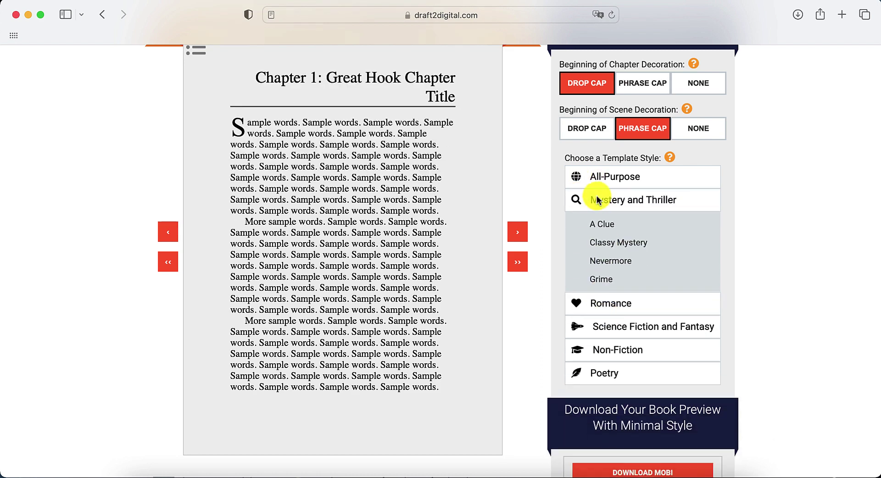
pyautogui.click(603, 241)
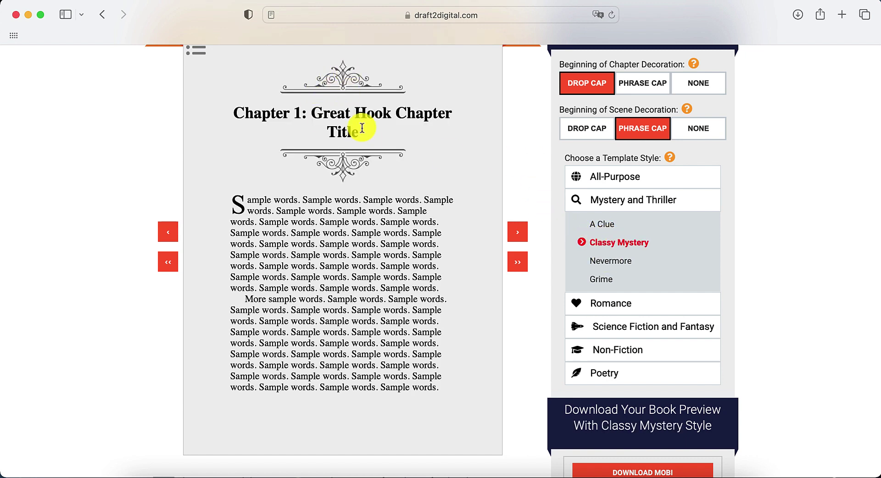
pyautogui.scroll(2, 569, 241)
pyautogui.click(613, 307)
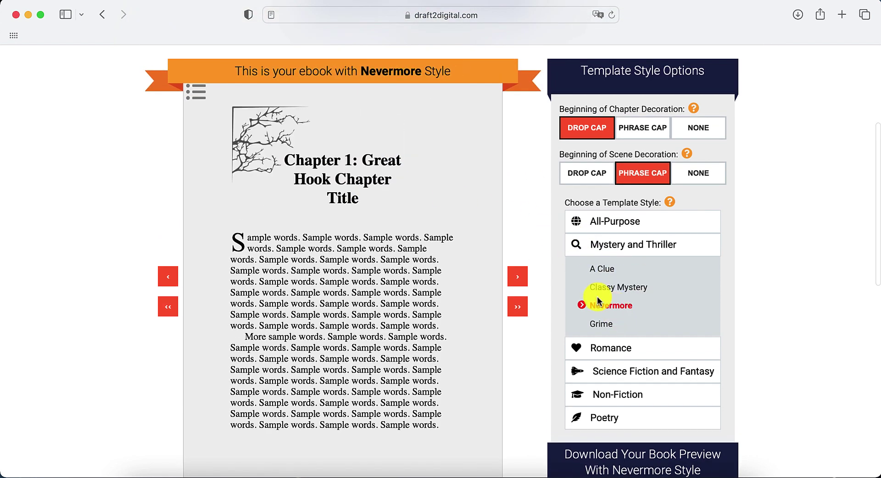
pyautogui.click(599, 323)
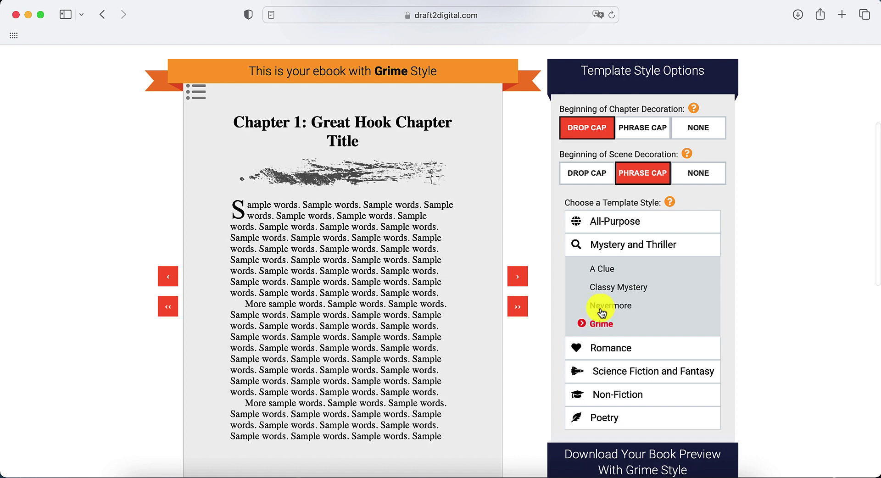
pyautogui.click(610, 272)
pyautogui.scroll(-10, 520, 321)
# Tick 'I have reviewed this manuscript' and save the A Clue-styled preview step
pyautogui.scroll(2, 519, 320)
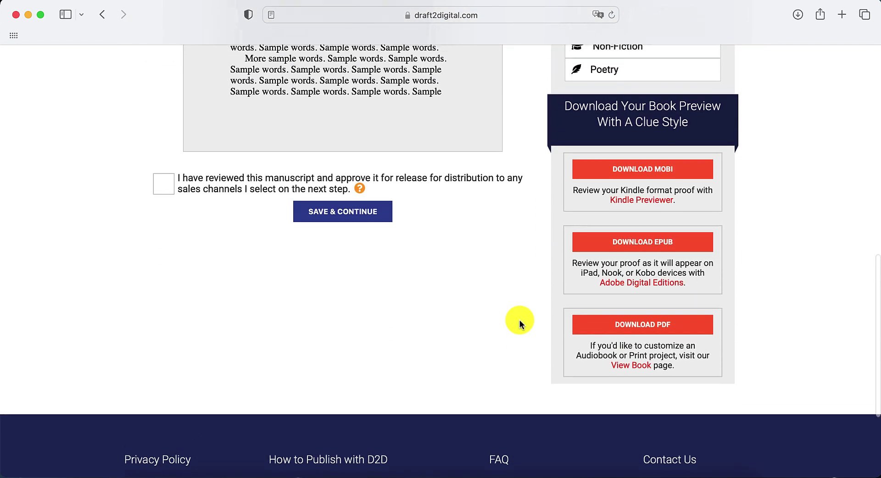
pyautogui.scroll(2, 516, 275)
pyautogui.scroll(-3, 514, 296)
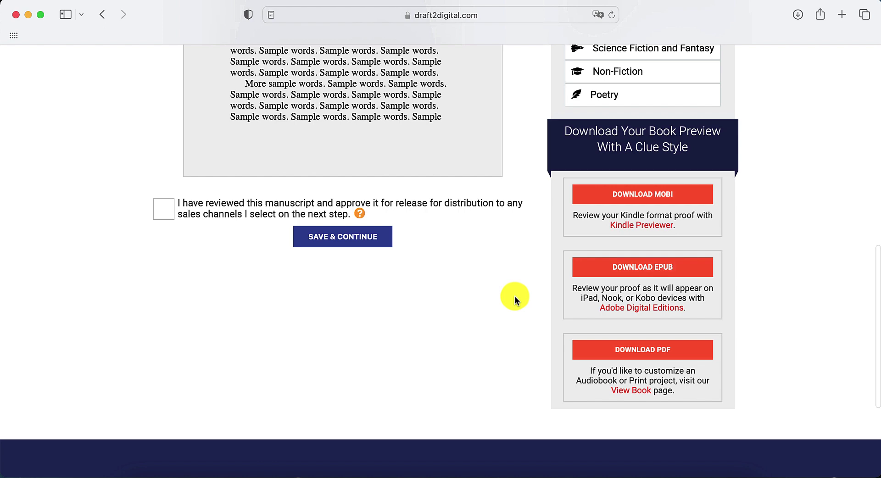
pyautogui.scroll(4, 764, 217)
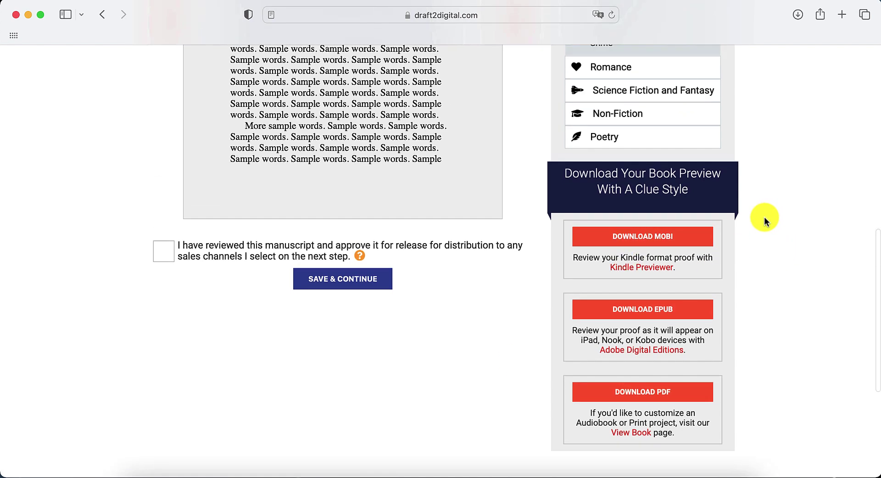
pyautogui.scroll(-3, 642, 211)
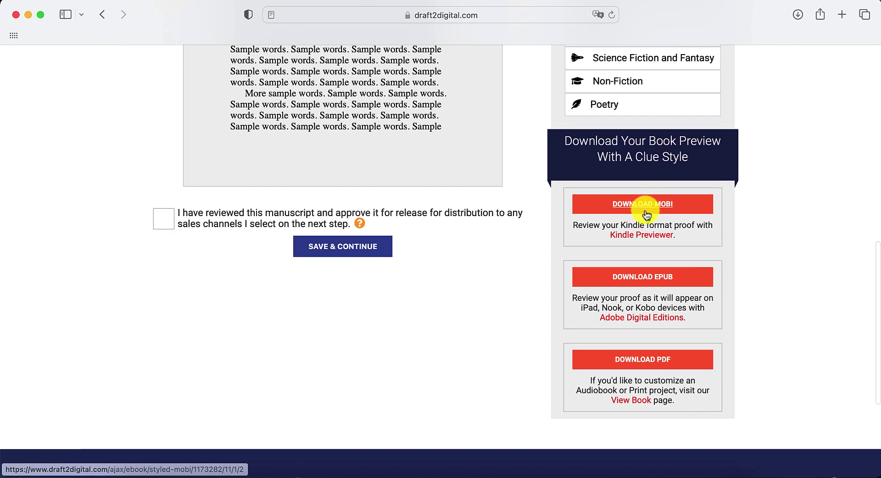
pyautogui.scroll(8, 526, 298)
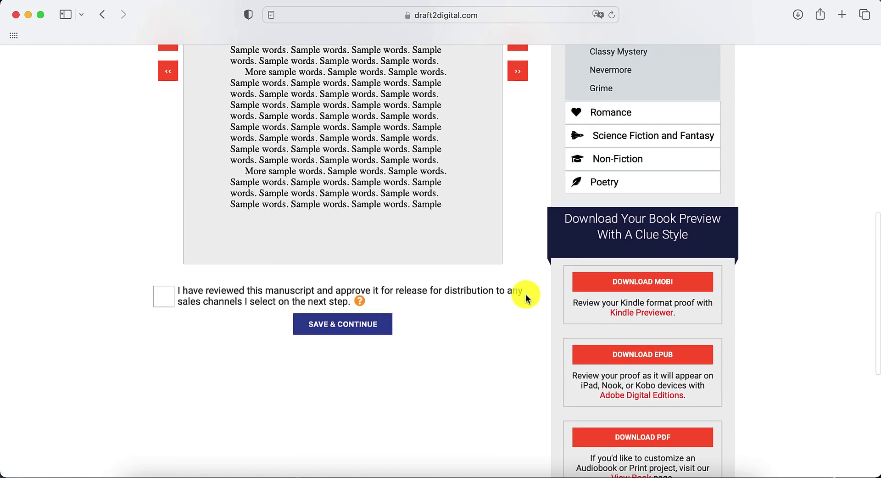
pyautogui.scroll(4, 526, 275)
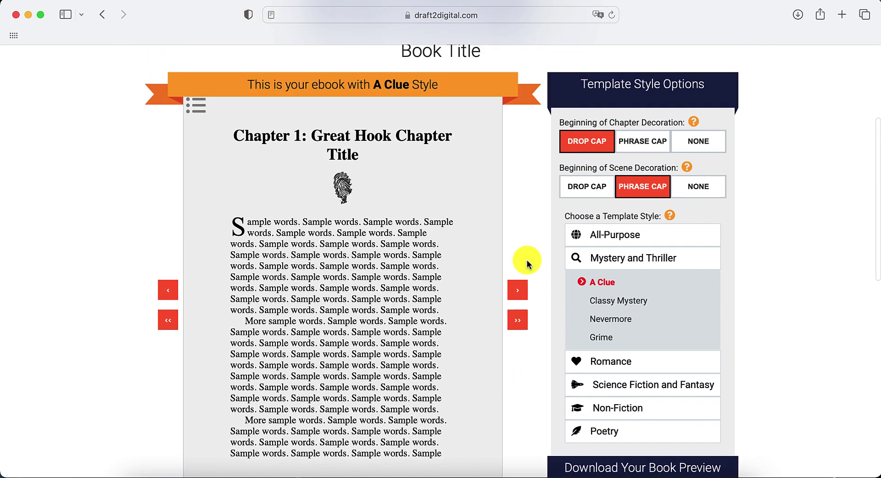
pyautogui.scroll(-5, 532, 238)
pyautogui.click(164, 404)
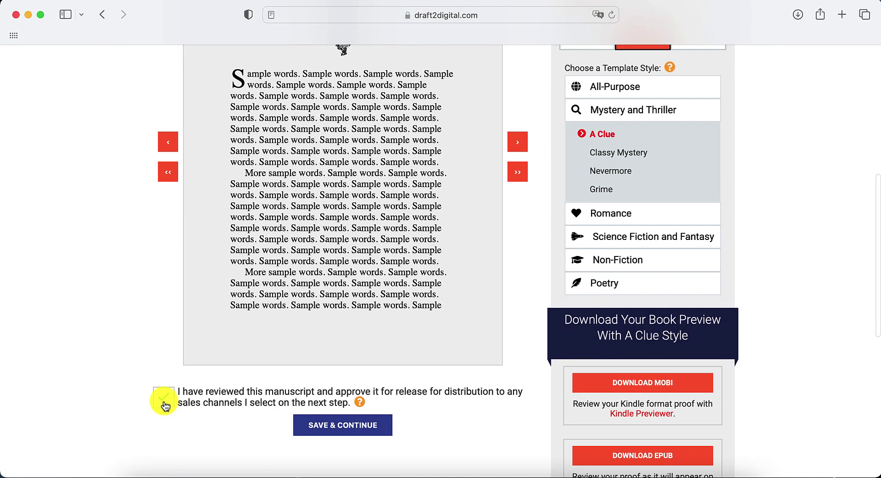
pyautogui.click(325, 426)
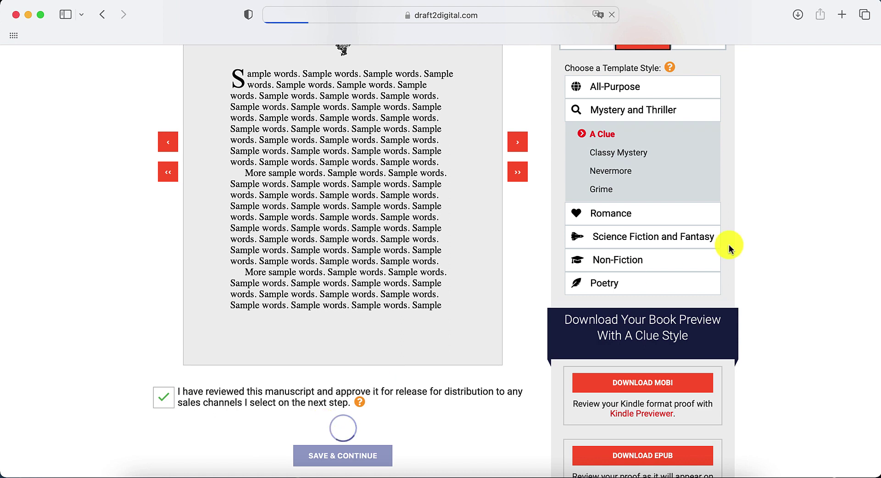
# Keep Amazon unchecked by declining the Kindle listing confirmation with 'I CHANGED MY MIND'
pyautogui.scroll(-5, 647, 286)
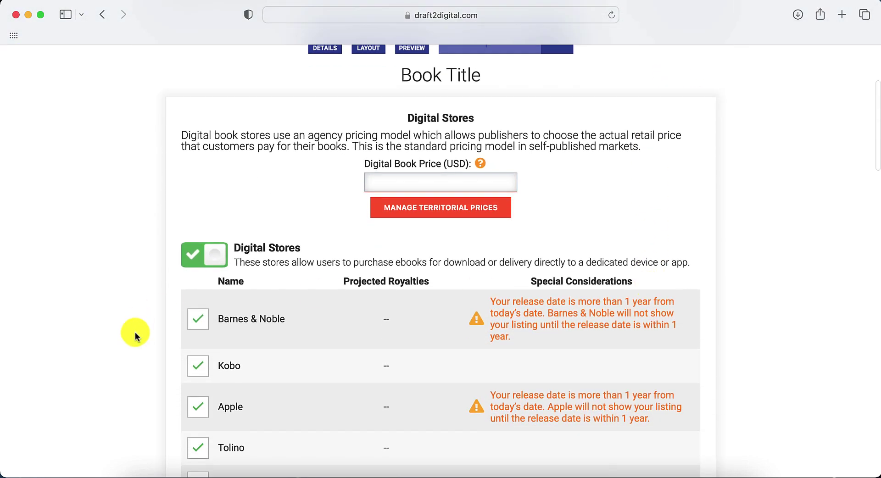
pyautogui.scroll(-3, 136, 338)
pyautogui.scroll(4, 374, 88)
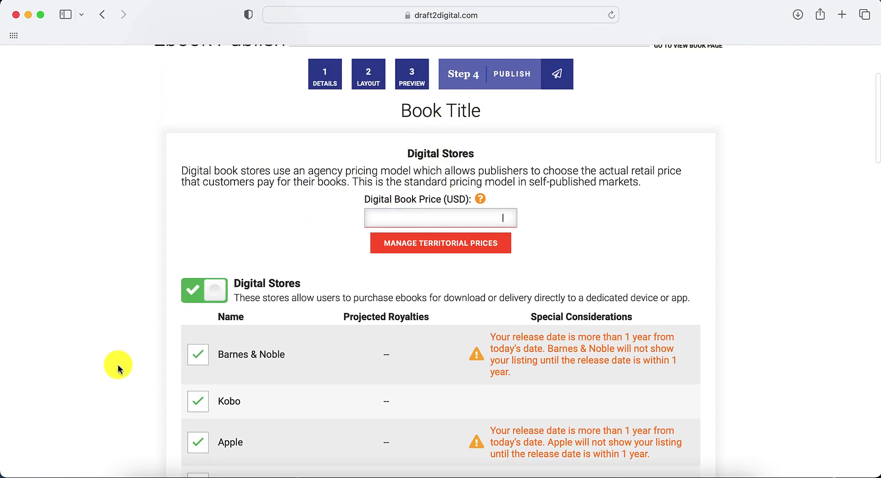
pyautogui.scroll(-10, 118, 365)
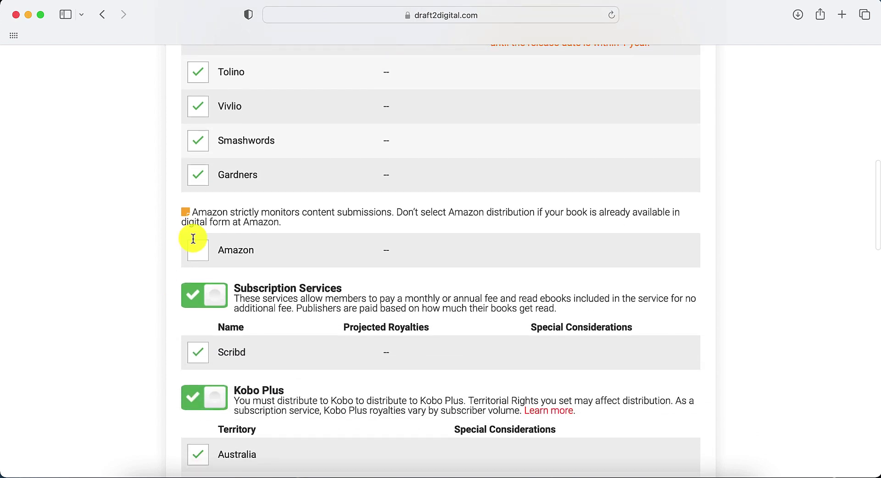
pyautogui.click(197, 255)
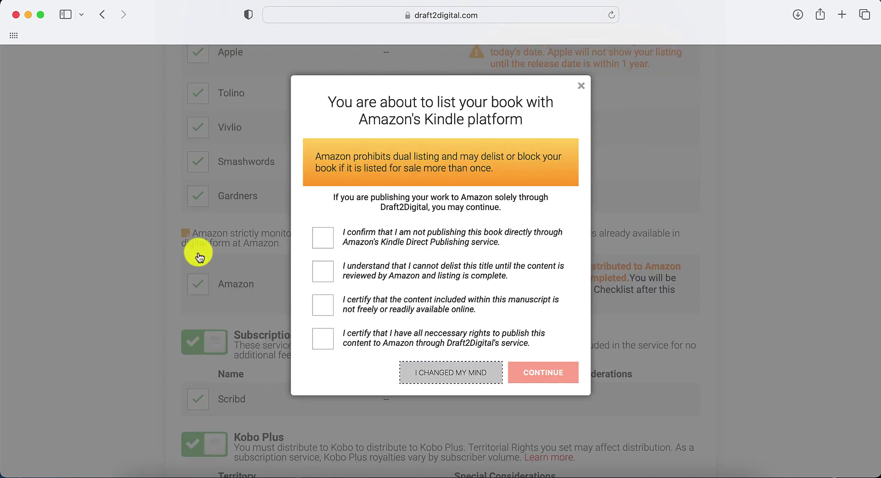
pyautogui.click(422, 374)
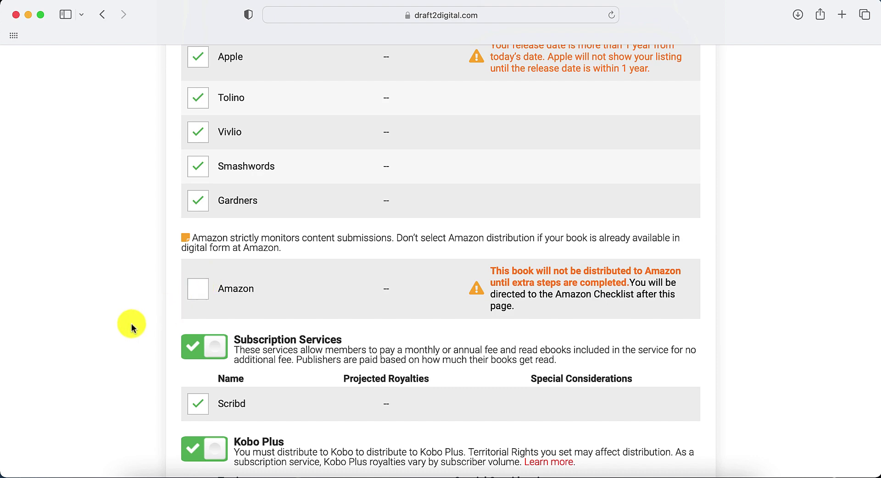
# Review the Subscription Services, Kobo Plus and Library Services sections of the Publish page
pyautogui.scroll(-1, 132, 328)
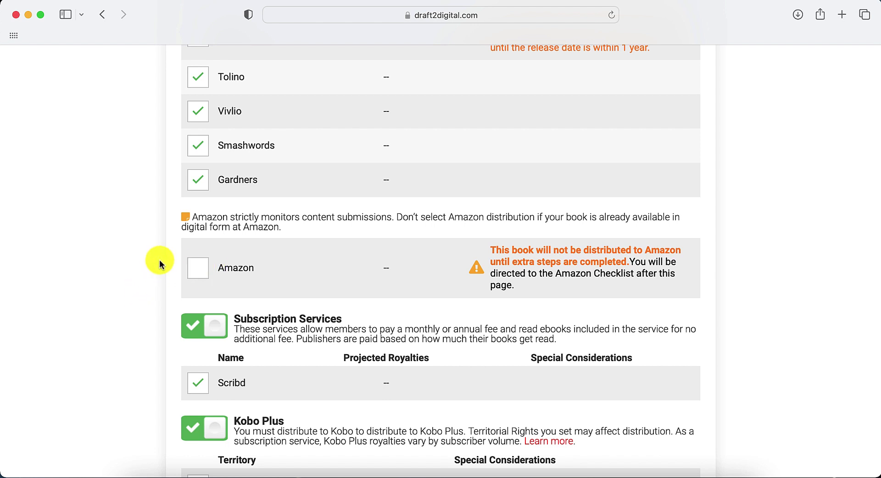
pyautogui.scroll(-10, 162, 279)
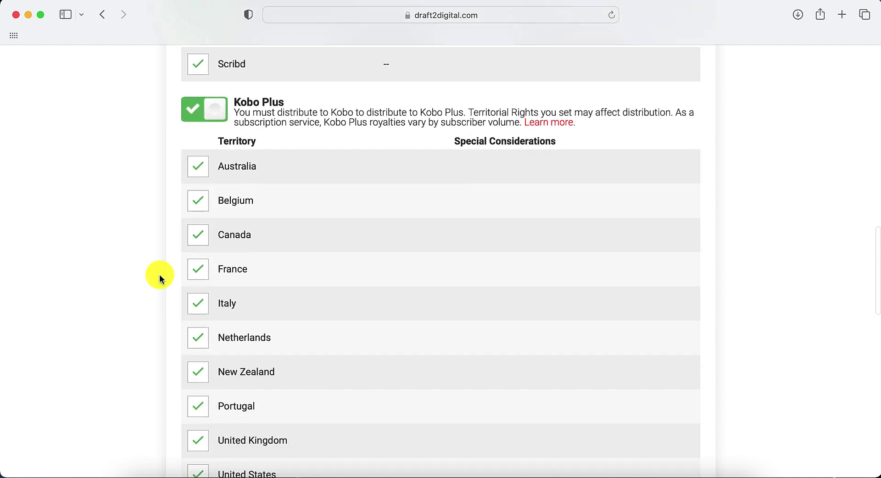
pyautogui.scroll(2, 161, 276)
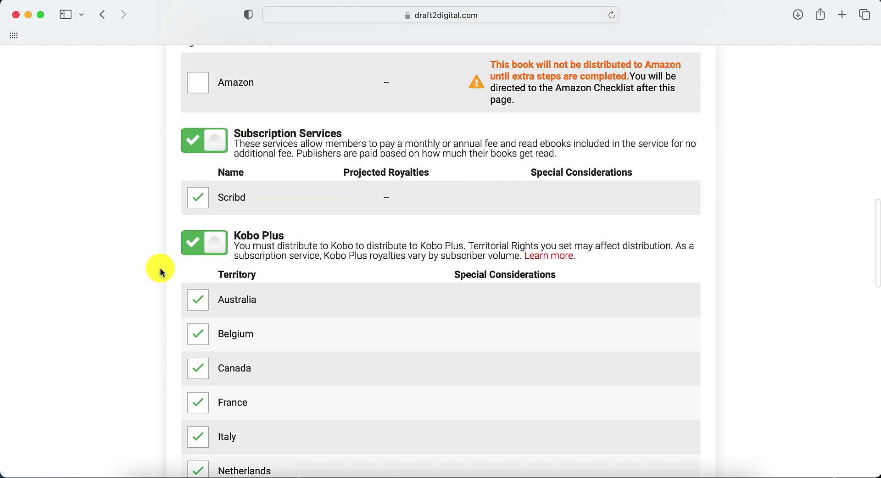
pyautogui.scroll(-8, 163, 270)
pyautogui.scroll(2, 161, 271)
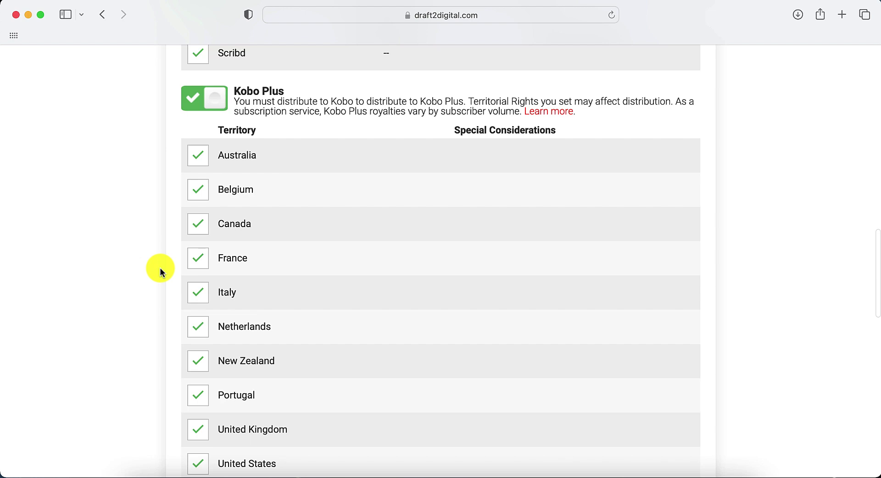
pyautogui.scroll(-12, 193, 289)
pyautogui.scroll(-5, 195, 291)
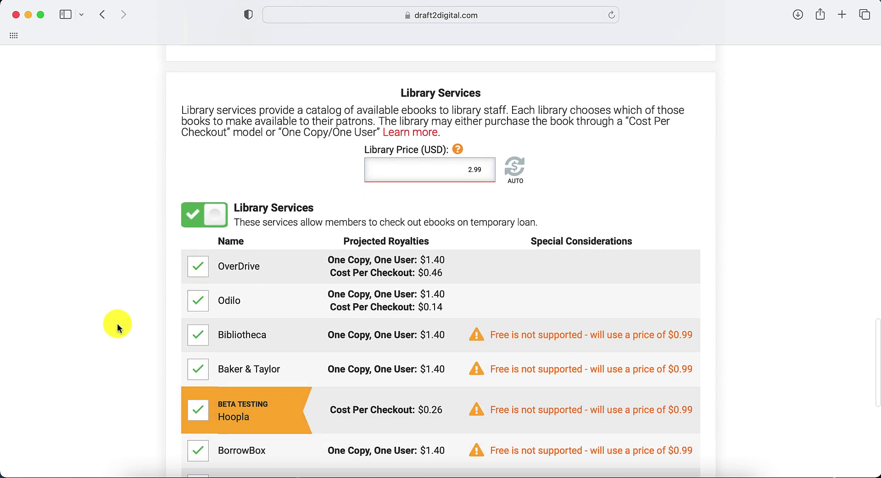
pyautogui.scroll(-2, 117, 324)
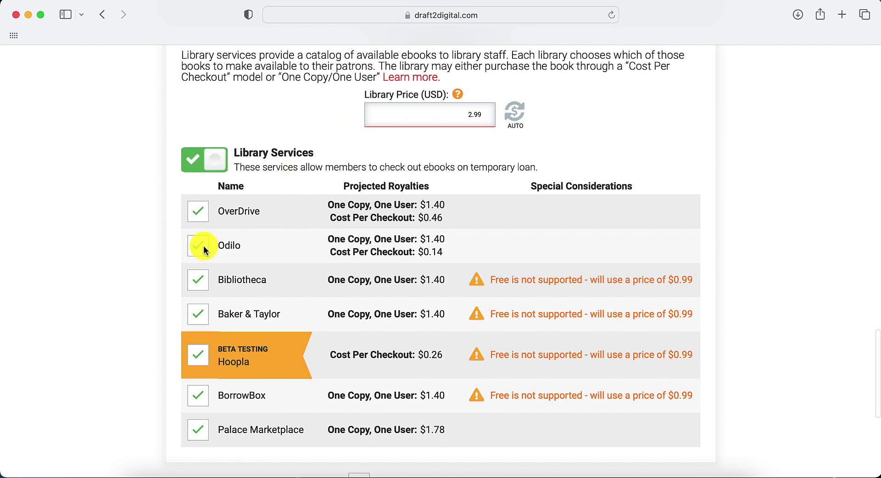
pyautogui.scroll(2, 175, 257)
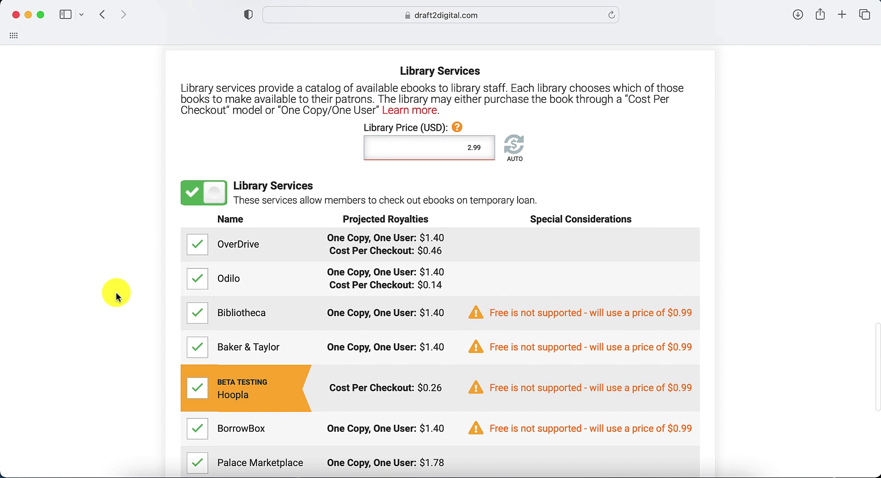
pyautogui.scroll(-3, 116, 292)
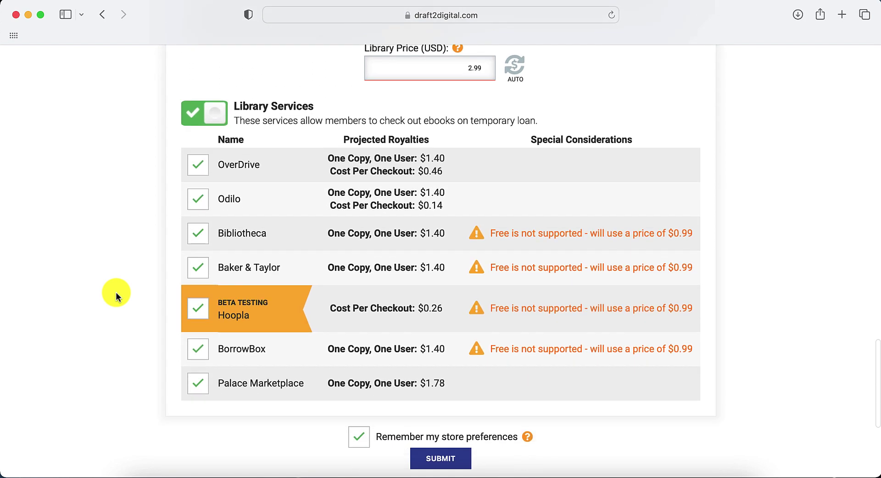
pyautogui.scroll(15, 115, 292)
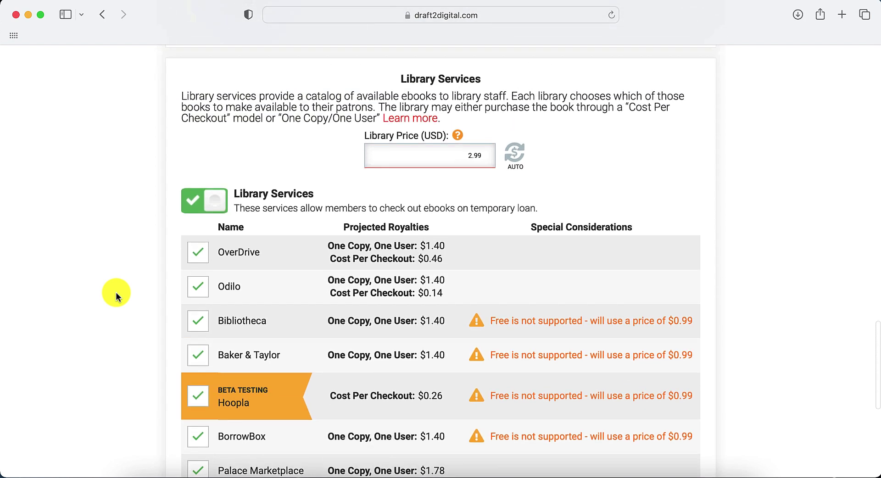
pyautogui.scroll(-20, 116, 292)
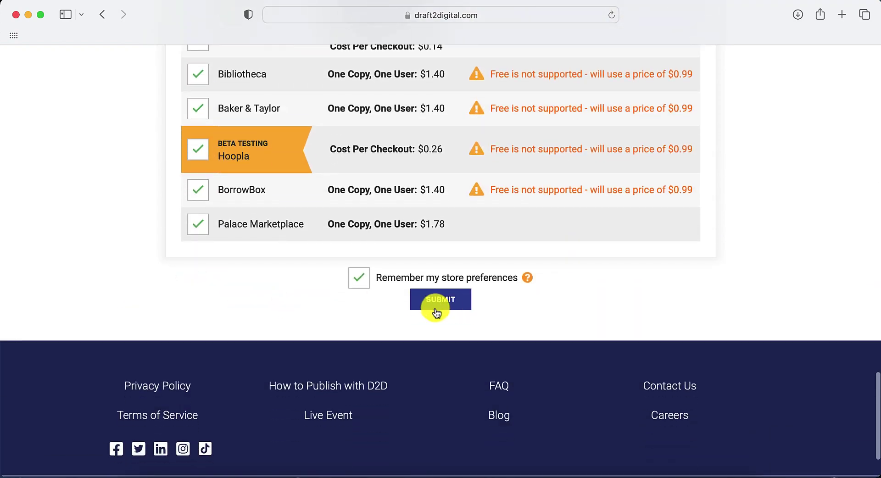
pyautogui.scroll(20, 197, 298)
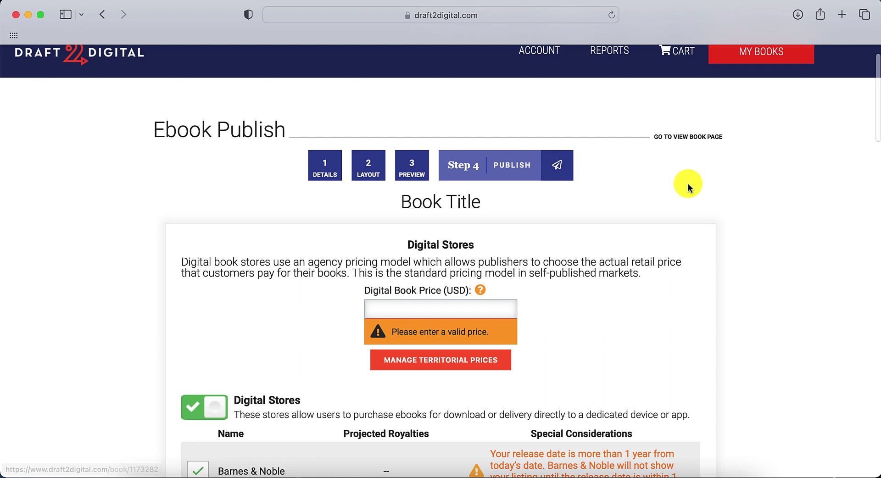
# Go to the View Book overview page for Book Title
pyautogui.click(693, 138)
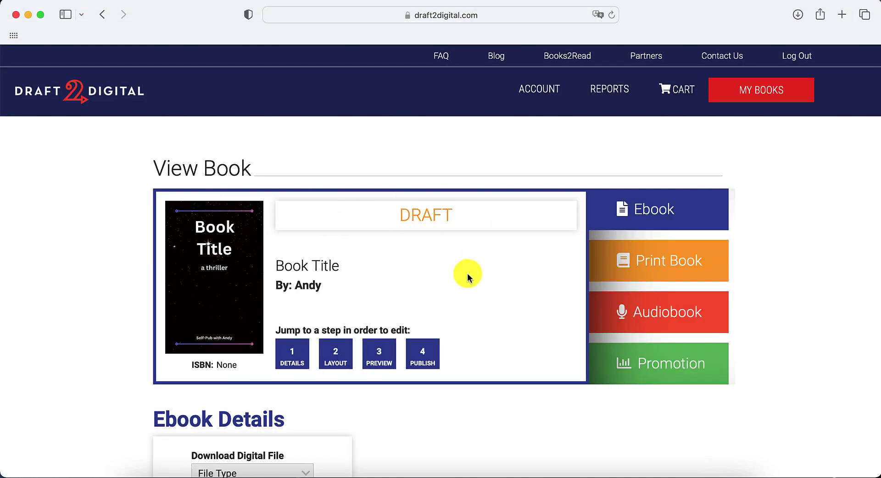
pyautogui.scroll(-10, 466, 275)
pyautogui.scroll(2, 386, 252)
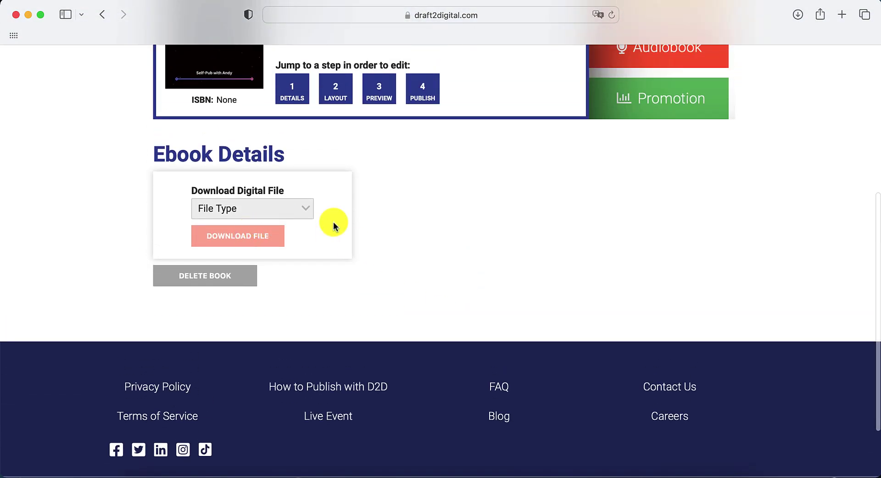
pyautogui.scroll(4, 335, 225)
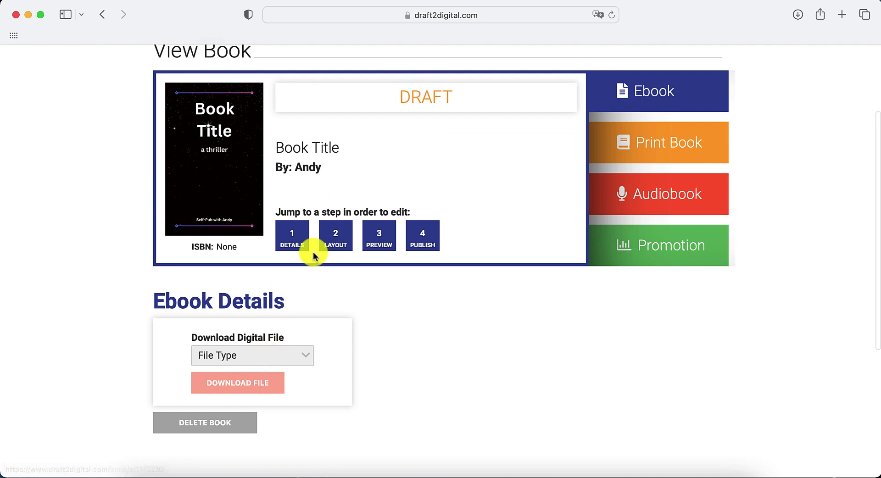
# Look over the Ebook Details file type options without choosing one
pyautogui.click(291, 353)
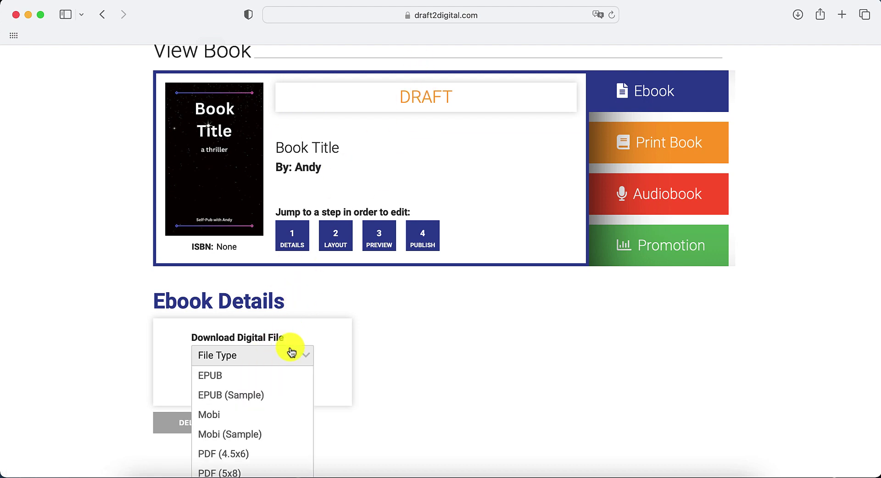
pyautogui.scroll(-2, 271, 398)
pyautogui.scroll(3, 271, 398)
pyautogui.scroll(-2, 351, 389)
pyautogui.scroll(-4, 352, 389)
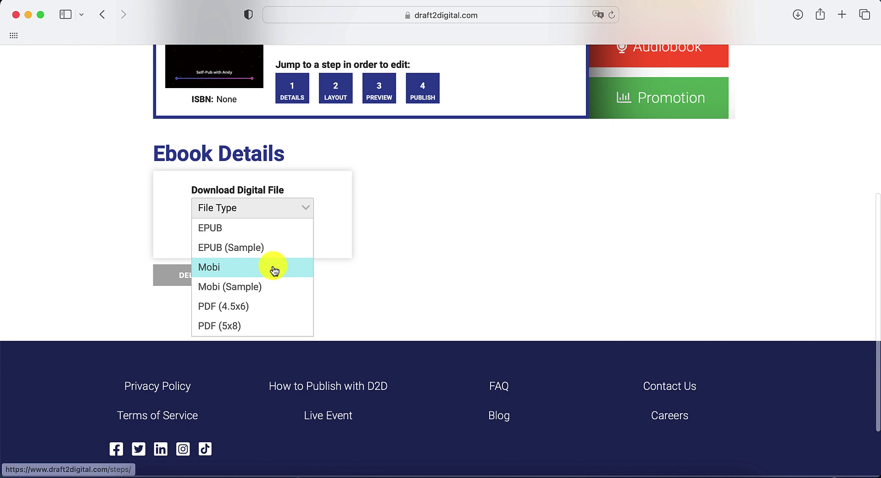
pyautogui.scroll(-3, 232, 295)
pyautogui.scroll(-5, 233, 296)
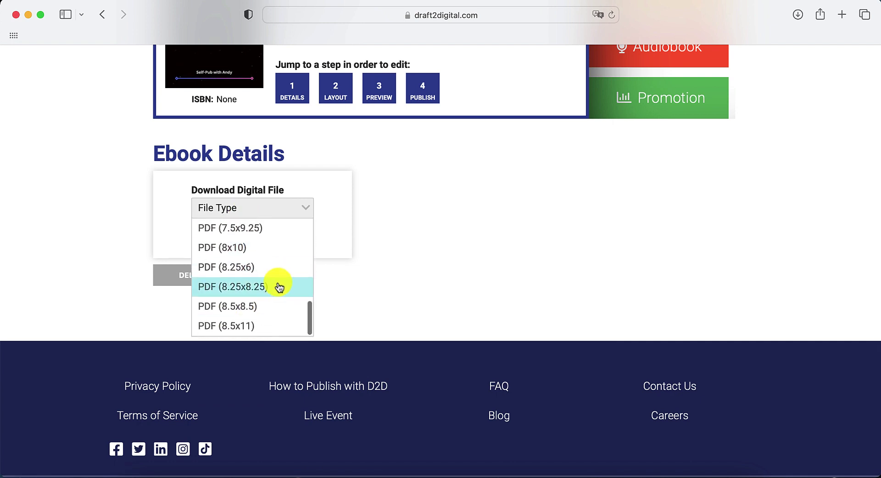
pyautogui.click(357, 269)
pyautogui.scroll(7, 357, 269)
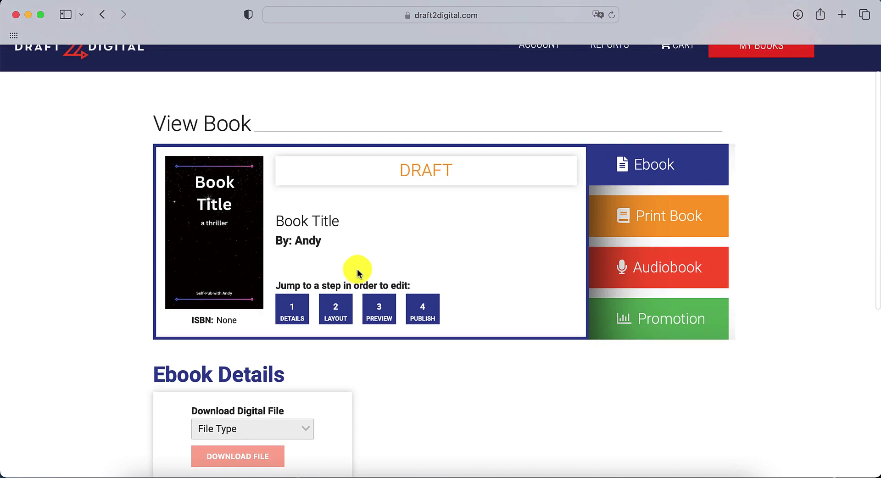
pyautogui.scroll(2, 417, 261)
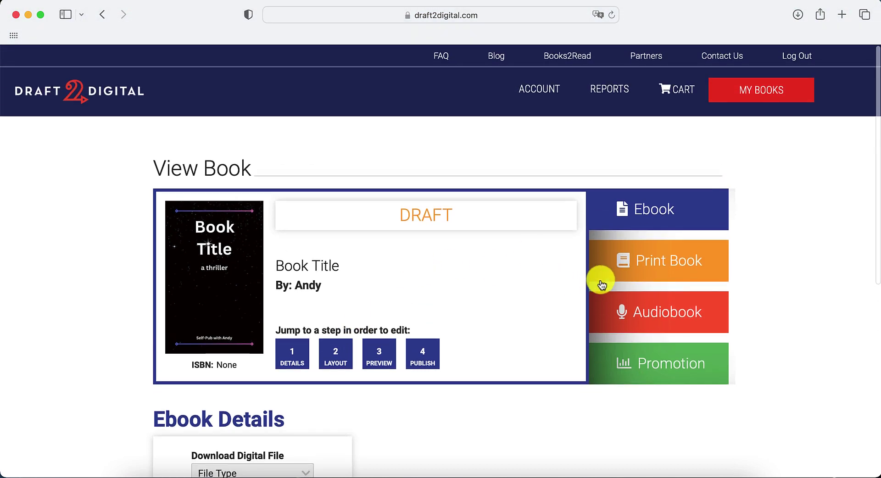
# Start the print book edition, reusing the ebook's manuscript as the interior
pyautogui.click(619, 266)
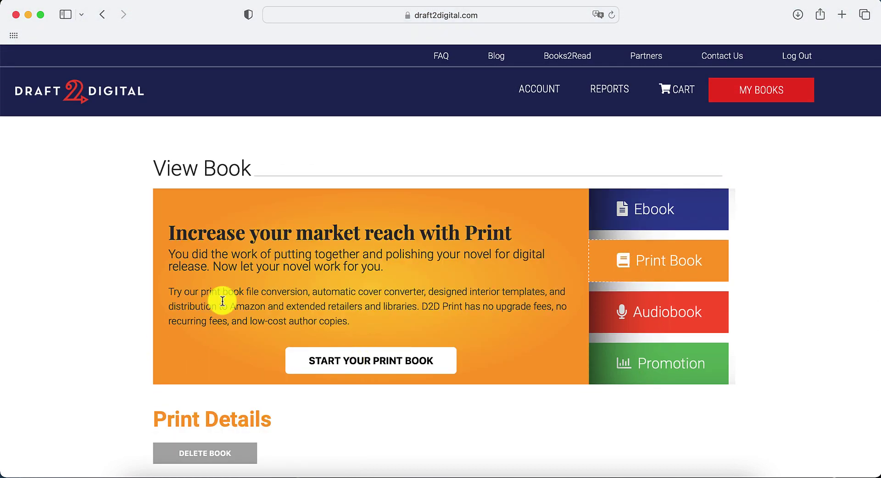
pyautogui.scroll(-3, 211, 321)
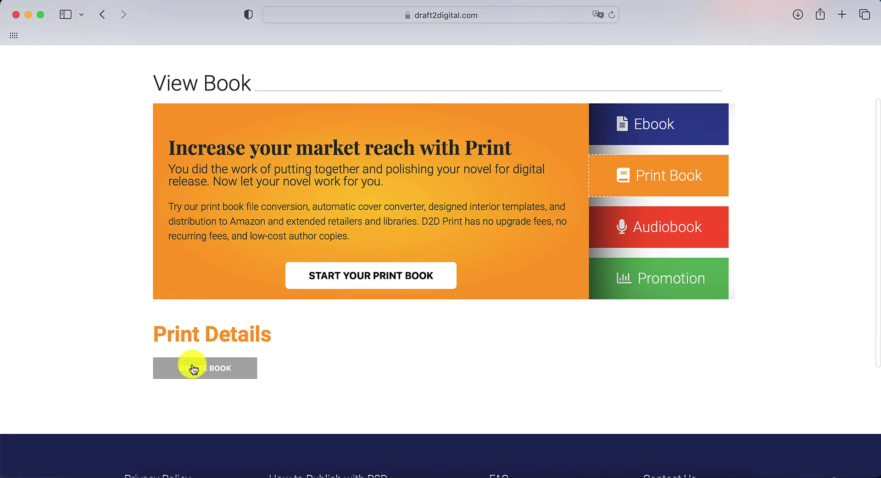
pyautogui.click(365, 278)
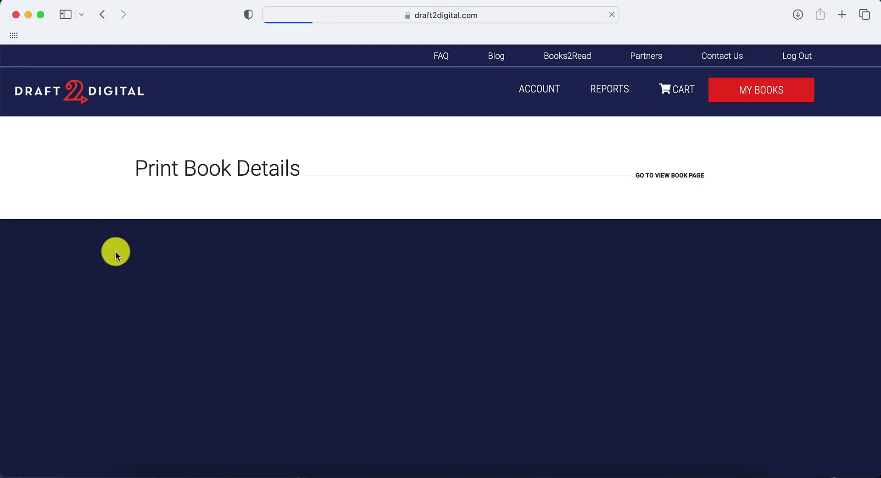
pyautogui.scroll(-5, 109, 309)
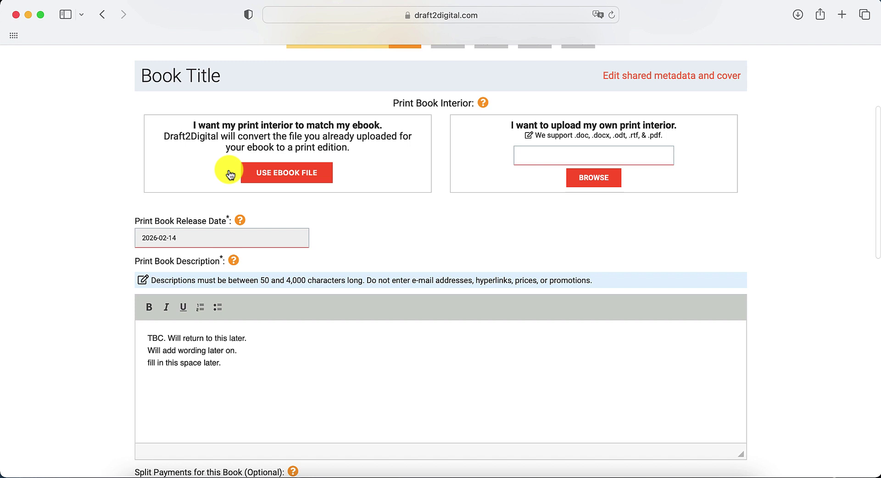
pyautogui.click(290, 178)
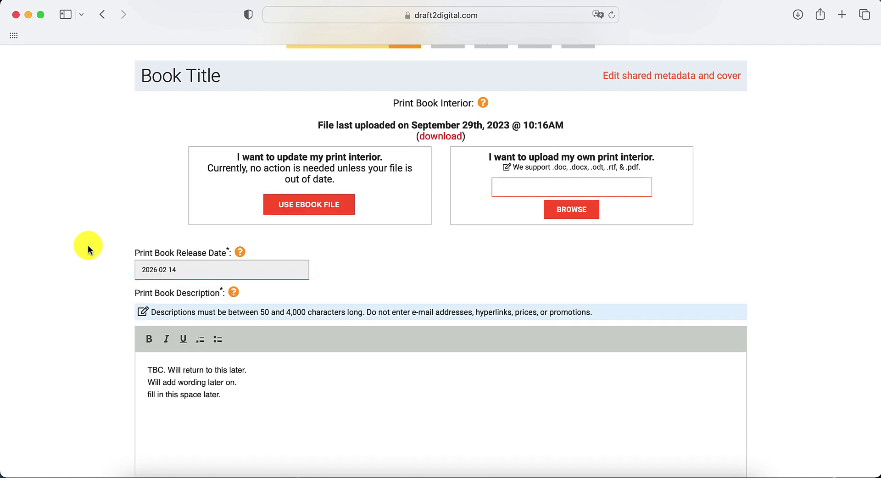
# Choose the free Draft2Digital ISBN and save the print book details
pyautogui.scroll(-15, 84, 302)
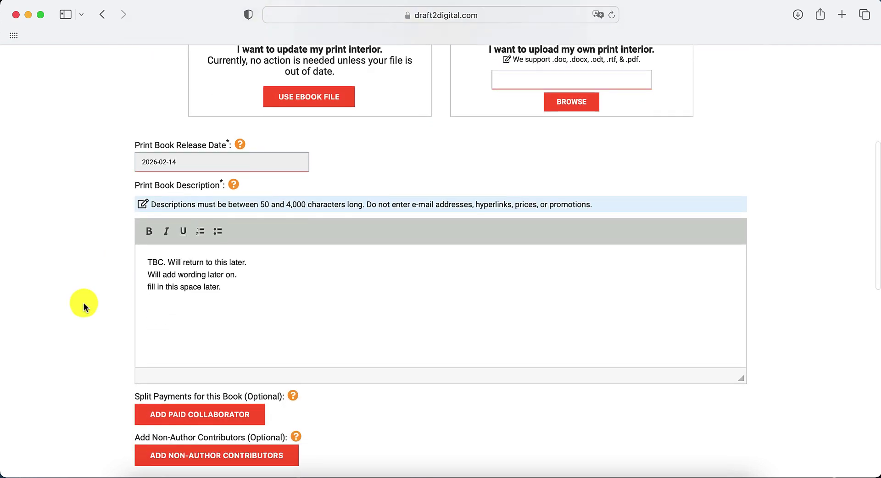
pyautogui.scroll(-7, 106, 324)
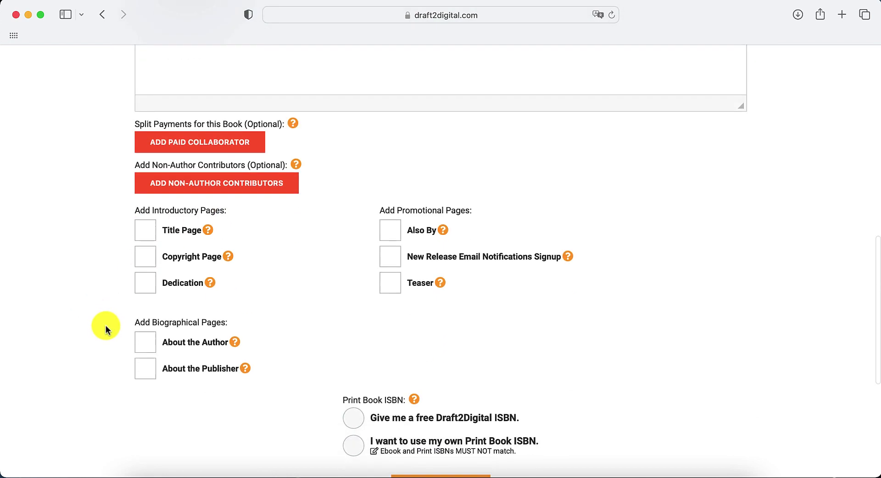
pyautogui.click(381, 289)
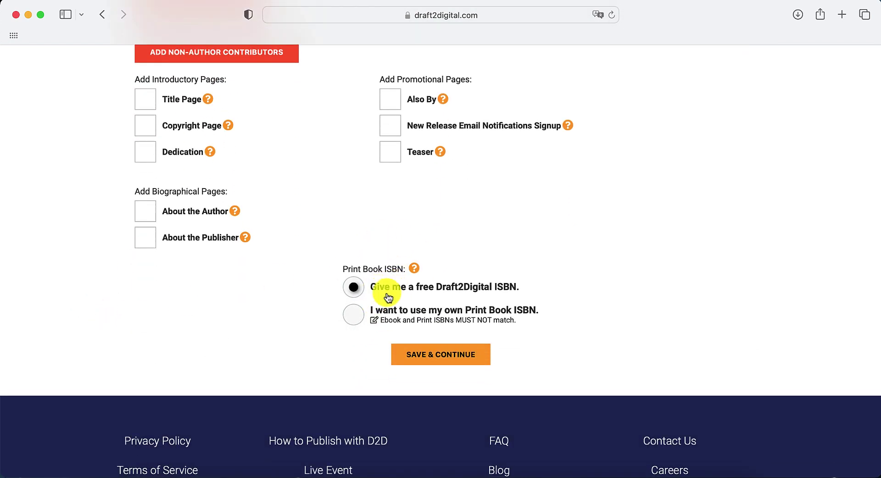
pyautogui.click(434, 357)
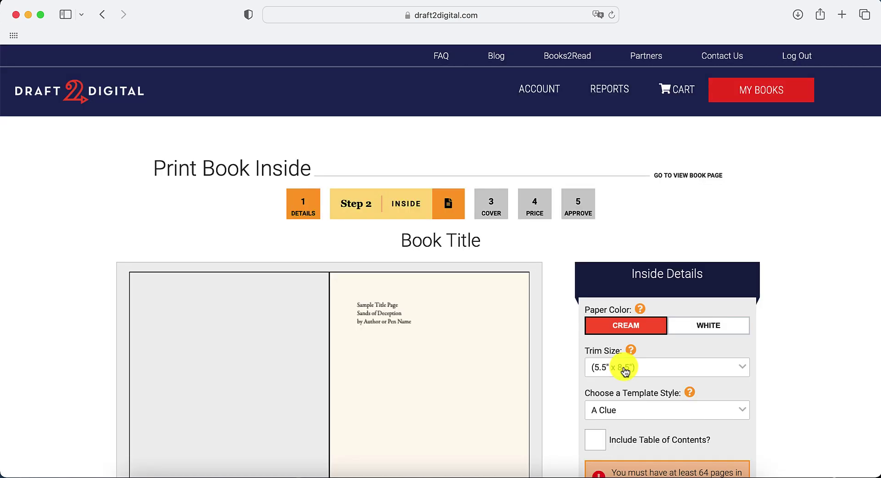
# Look over the trim sizes, keeping 5.5" x 8.5" for now
pyautogui.scroll(-5, 626, 263)
pyautogui.click(617, 202)
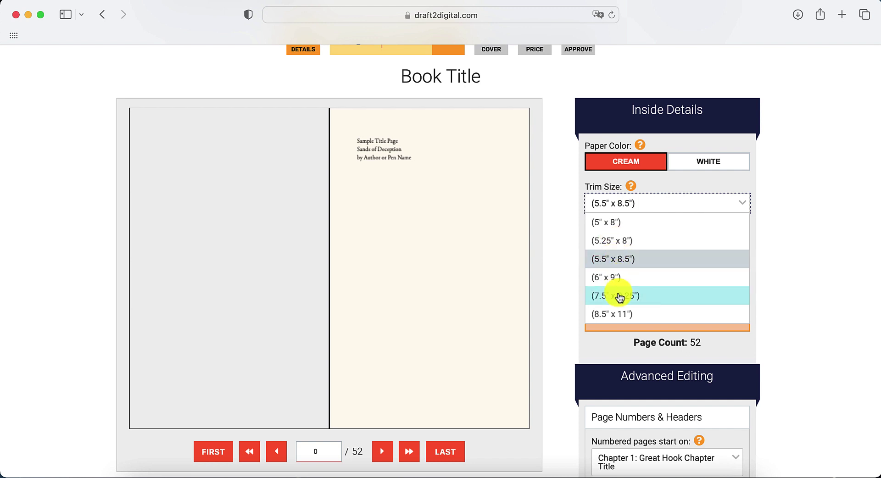
pyautogui.scroll(-2, 616, 275)
pyautogui.scroll(2, 616, 301)
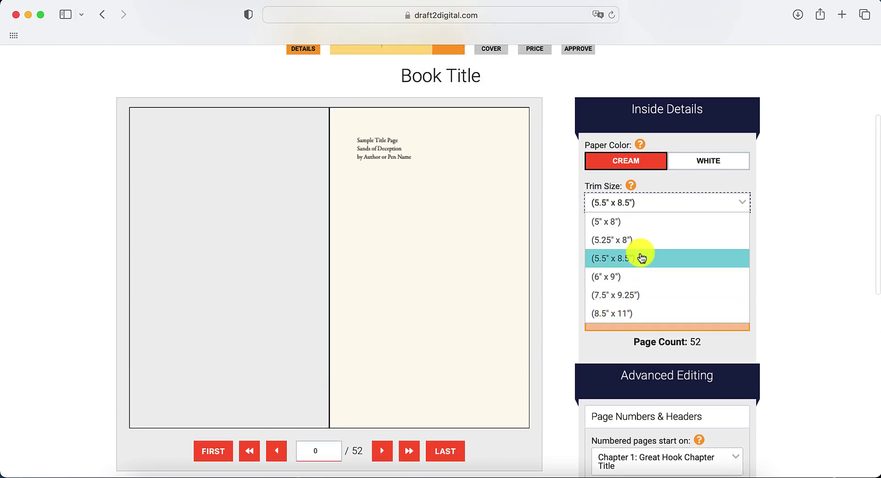
pyautogui.click(782, 219)
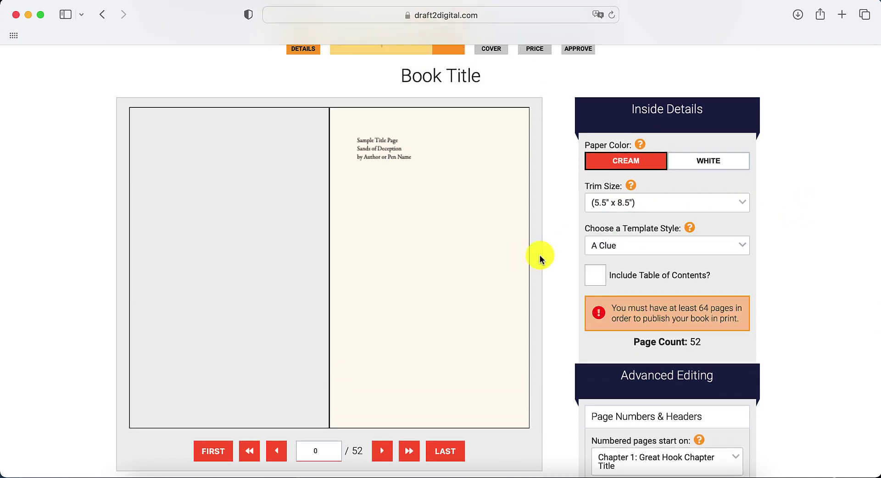
pyautogui.scroll(-2, 542, 259)
pyautogui.scroll(1, 503, 286)
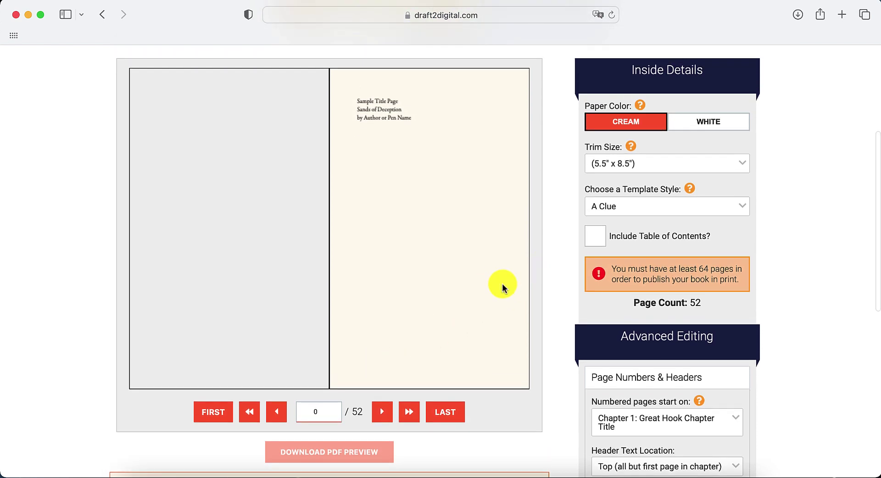
# Page through the interior preview from the title page to the Chapter 3 spread
pyautogui.click(384, 409)
pyautogui.click(384, 410)
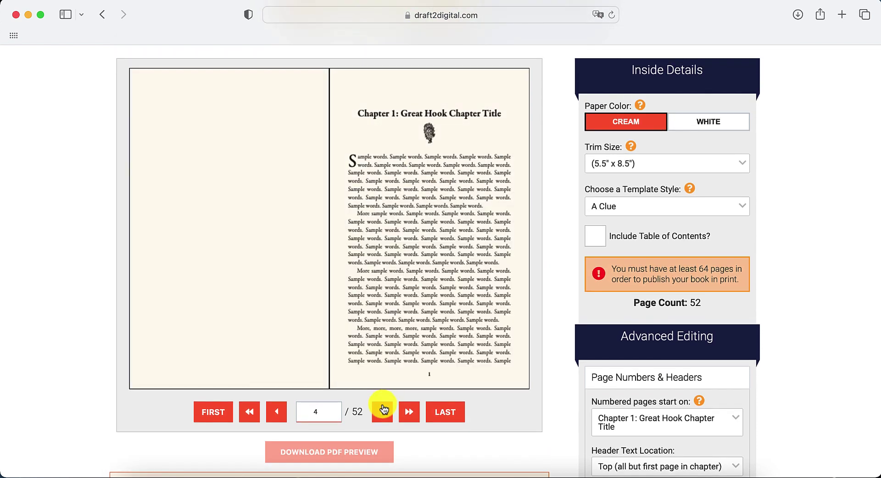
pyautogui.click(273, 412)
pyautogui.click(274, 417)
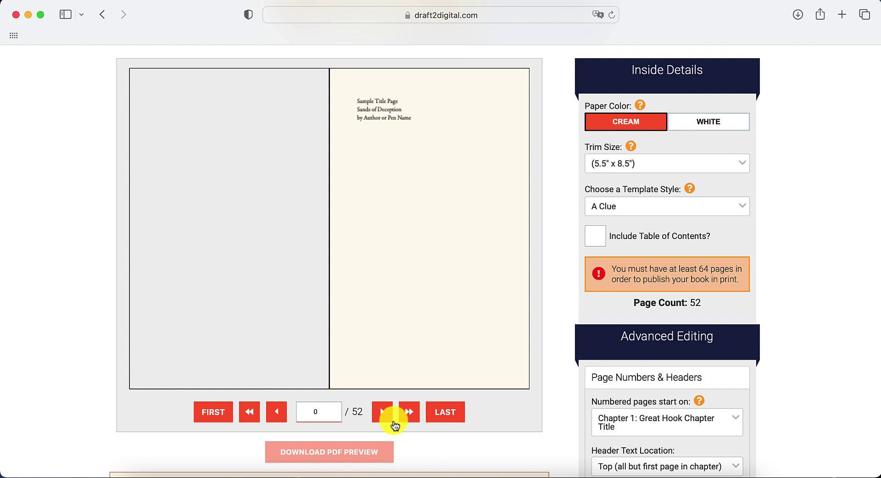
pyautogui.click(386, 414)
pyautogui.click(384, 412)
pyautogui.click(383, 412)
pyautogui.click(384, 416)
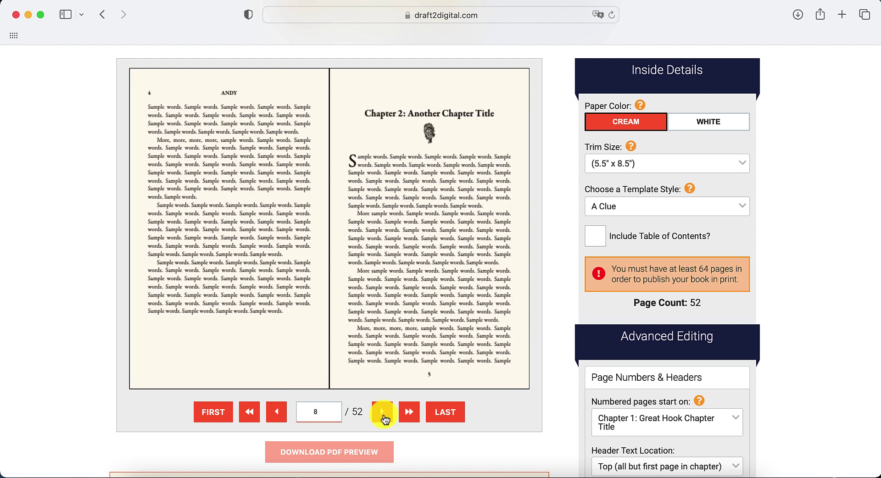
pyautogui.click(384, 416)
pyautogui.click(384, 415)
pyautogui.click(384, 415)
pyautogui.click(384, 415)
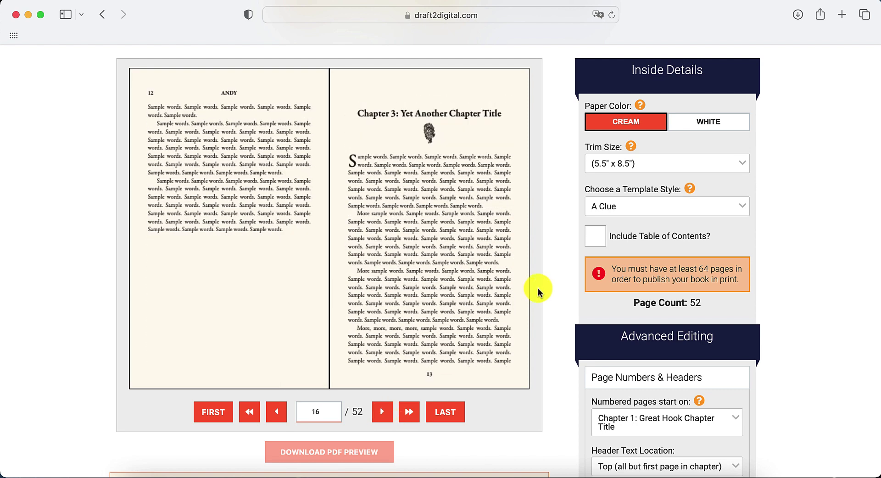
pyautogui.scroll(-1, 544, 303)
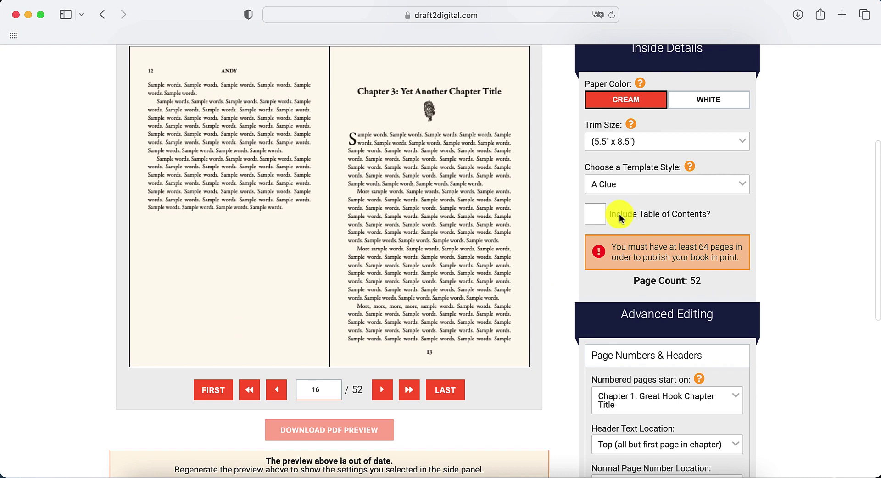
# Include a table of contents and regenerate the interior preview
pyautogui.click(596, 216)
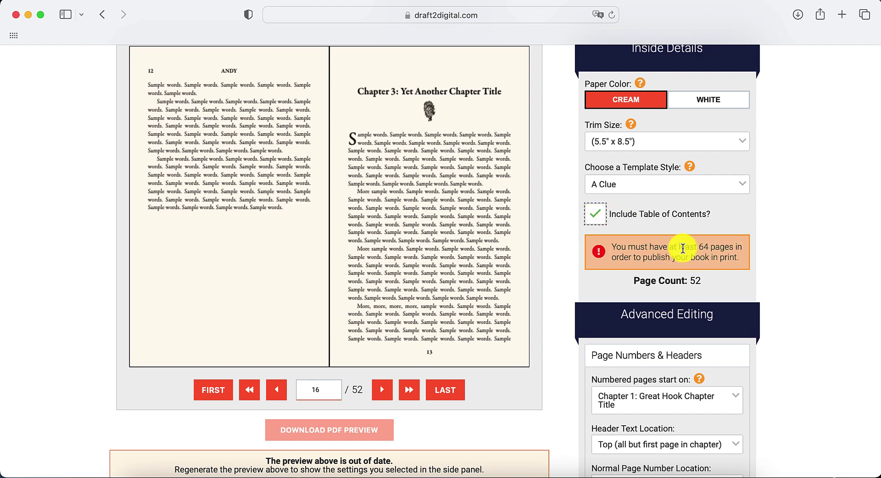
pyautogui.moveTo(682, 248); pyautogui.dragTo(696, 265)
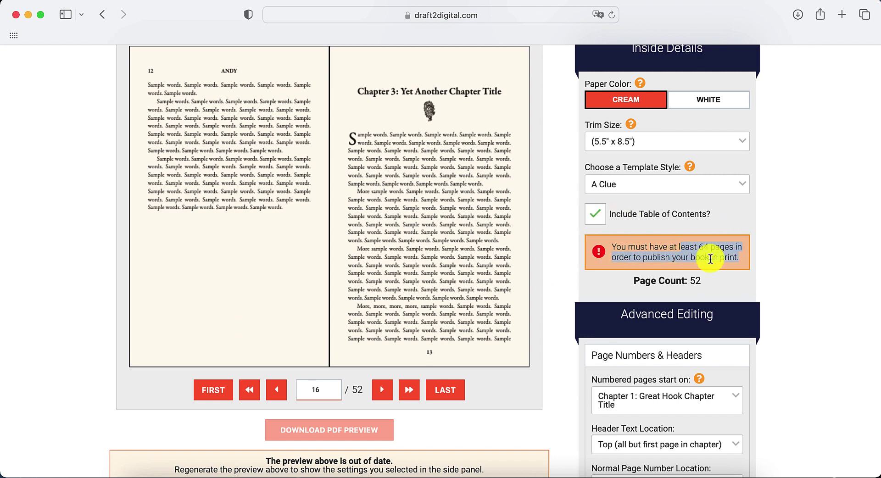
pyautogui.click(740, 255)
pyautogui.scroll(-1, 615, 255)
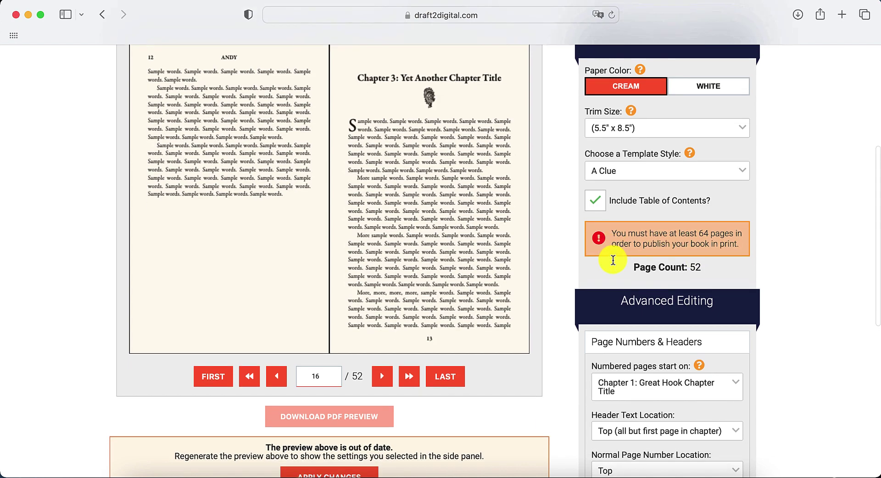
pyautogui.scroll(-10, 651, 236)
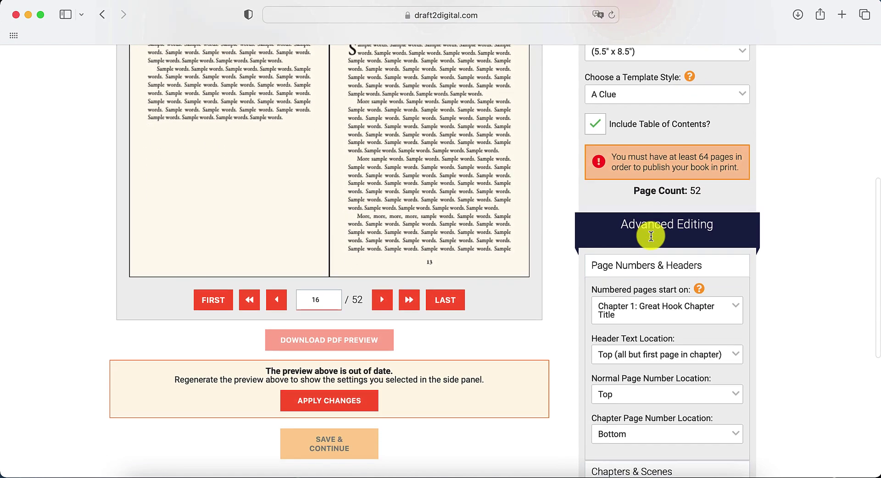
pyautogui.scroll(5, 540, 287)
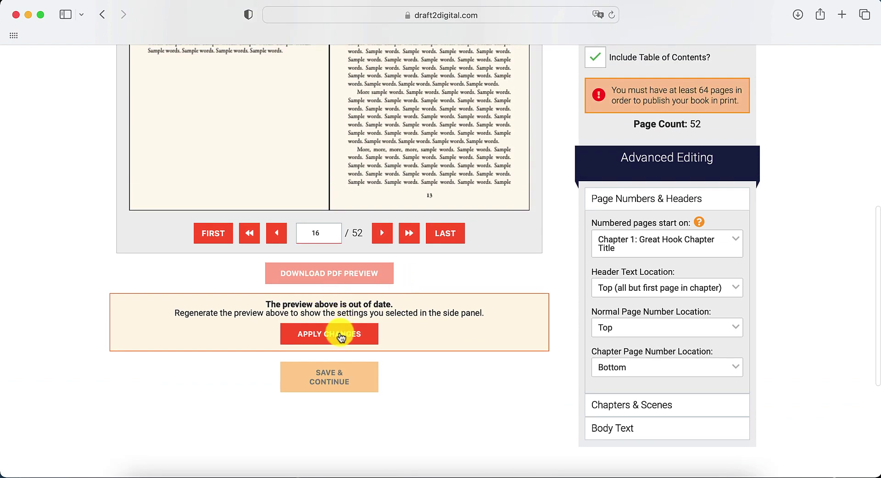
pyautogui.click(341, 336)
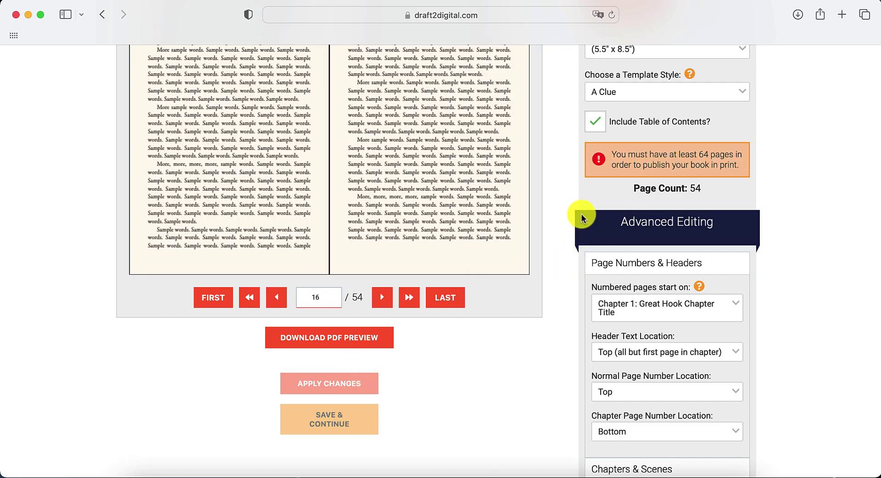
# Change the trim size to 5" x 8" and regenerate the preview
pyautogui.scroll(6, 559, 257)
pyautogui.click(643, 194)
pyautogui.click(612, 212)
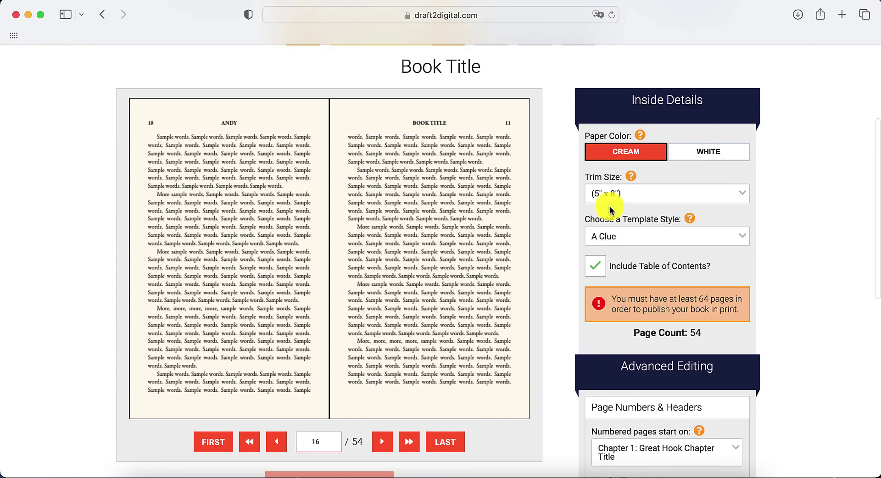
pyautogui.scroll(-4, 753, 248)
pyautogui.click(336, 433)
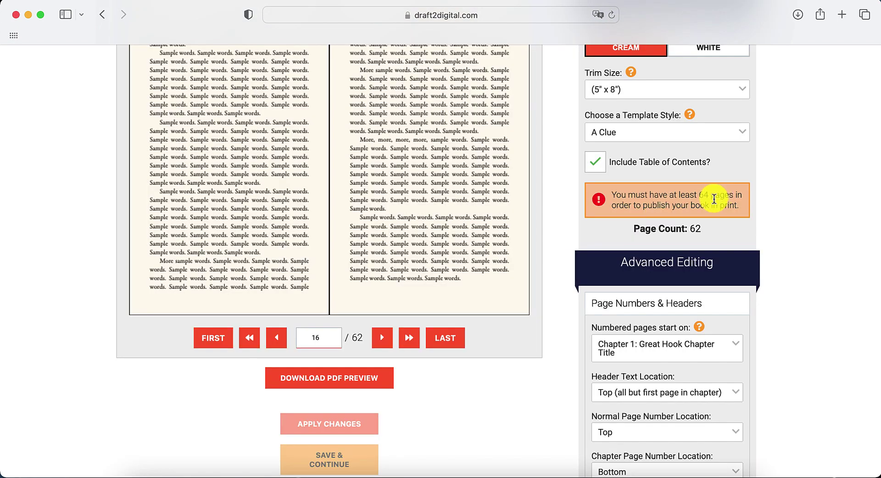
pyautogui.scroll(10, 542, 313)
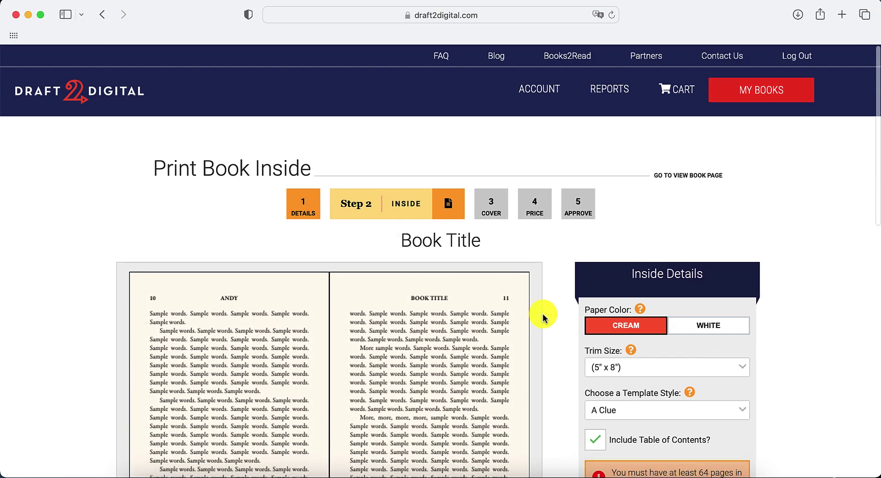
# In the Word manuscript, select text starting at the Chapter 5 heading
pyautogui.click(511, 475)
pyautogui.scroll(10, 323, 219)
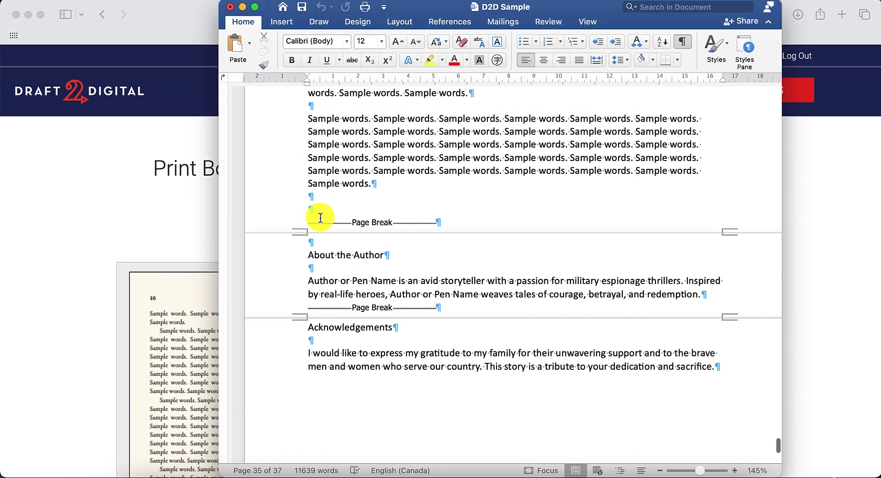
pyautogui.scroll(2, 320, 219)
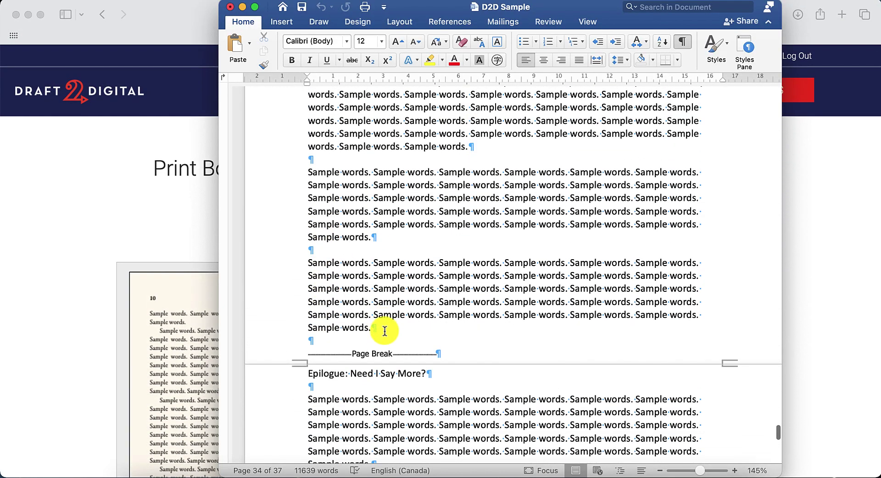
pyautogui.scroll(5, 295, 270)
pyautogui.scroll(10, 354, 270)
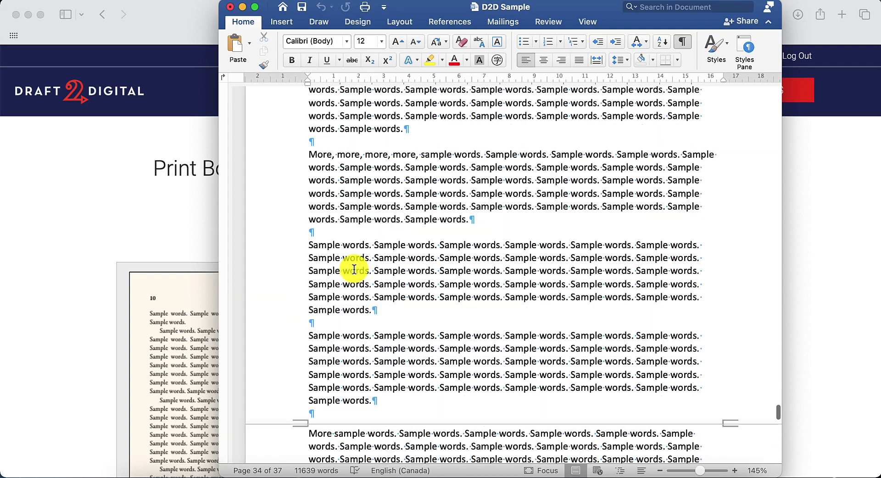
pyautogui.scroll(-1, 353, 270)
pyautogui.keyDown('shift'); pyautogui.click(309, 300); pyautogui.keyUp('shift')
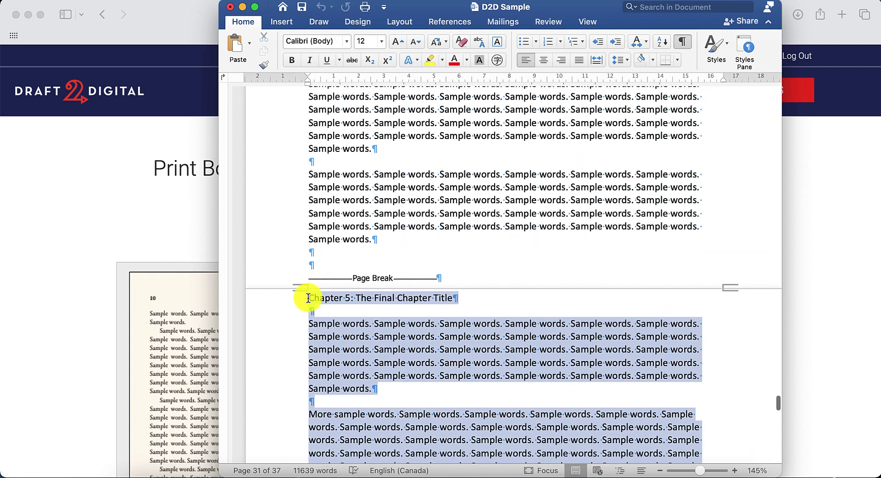
pyautogui.hotkey('shift', 'Up')
pyautogui.hotkey('shift', 'Up')
pyautogui.hotkey('shift', 'Up')
pyautogui.hotkey('shift', 'Up')
pyautogui.hotkey('shift', 'Up')
pyautogui.hotkey('shift', 'Up')
pyautogui.scroll(-10, 431, 318)
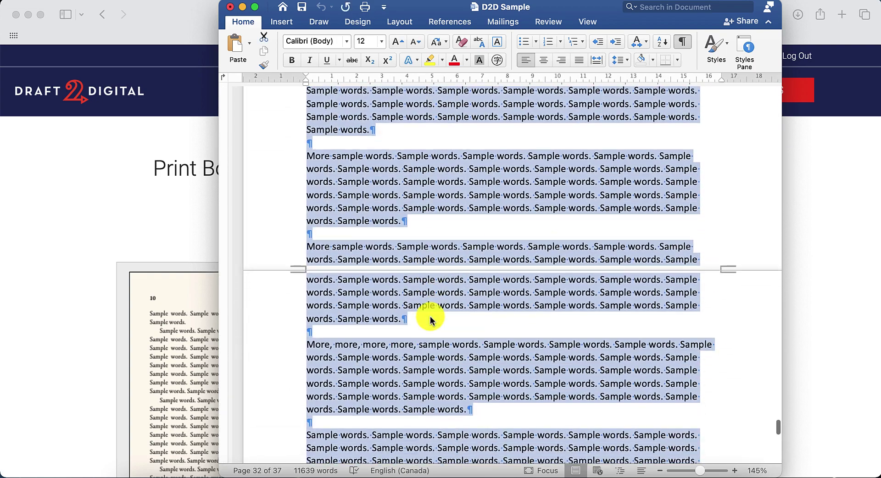
pyautogui.scroll(2, 392, 231)
# Add empty paragraphs and a page break above the Epilogue
pyautogui.click(392, 231)
pyautogui.press('Return')
pyautogui.press('Return')
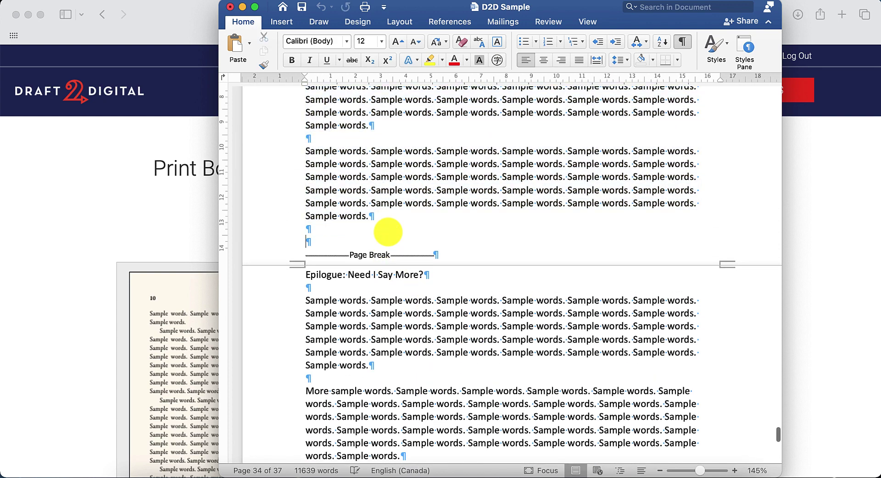
pyautogui.click(272, 26)
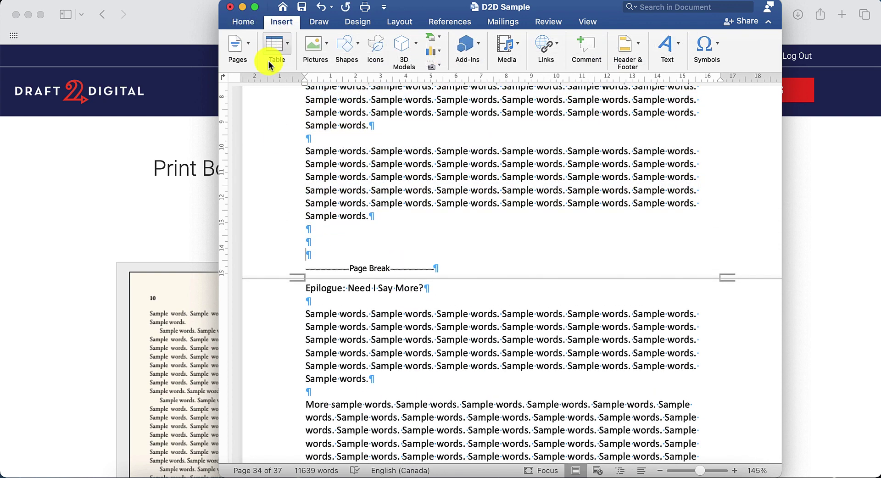
pyautogui.click(236, 50)
pyautogui.click(250, 115)
# Paste the copied chapter text just before the Epilogue
pyautogui.scroll(-5, 347, 267)
pyautogui.scroll(-10, 371, 219)
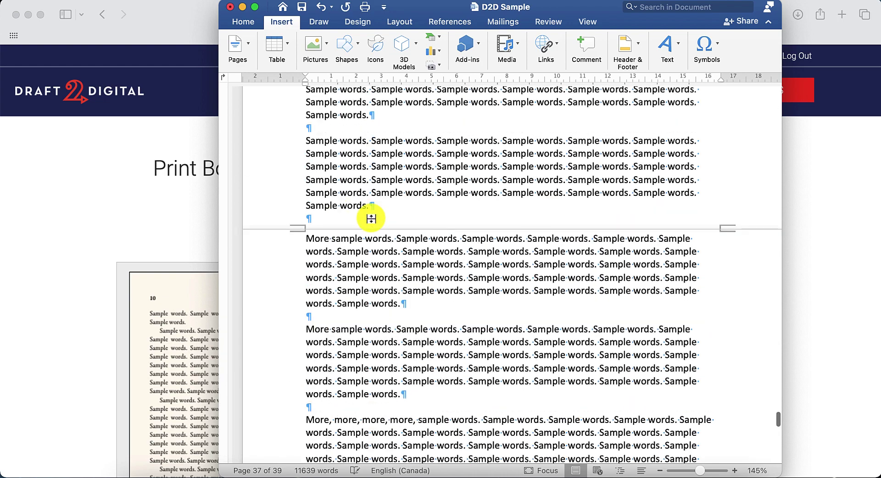
pyautogui.scroll(8, 371, 219)
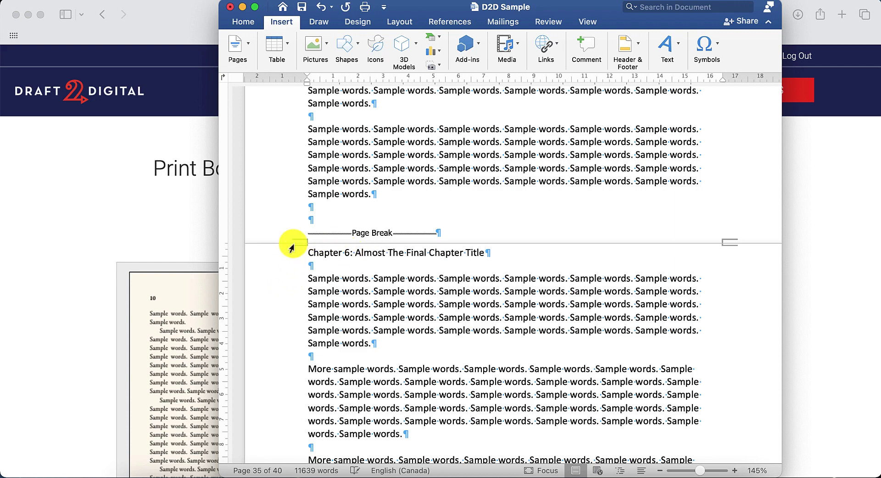
pyautogui.scroll(-15, 295, 305)
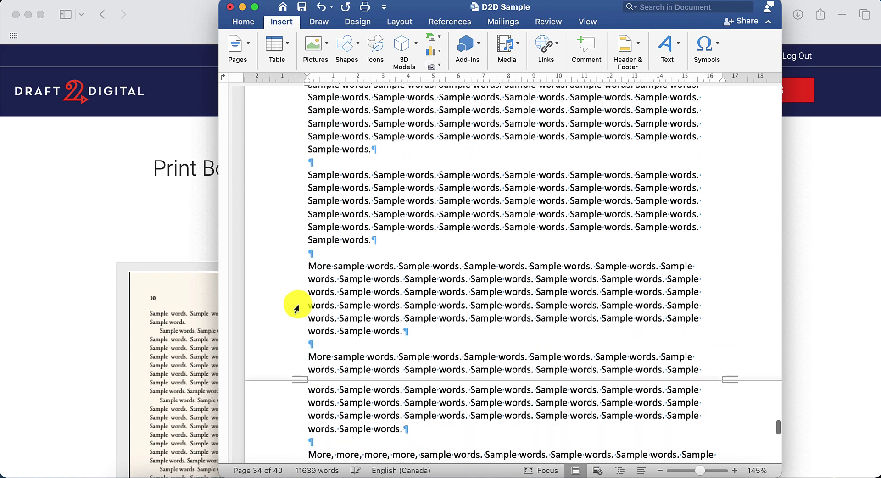
pyautogui.scroll(-15, 295, 305)
pyautogui.keyDown('shift'); pyautogui.click(270, 189); pyautogui.keyUp('shift')
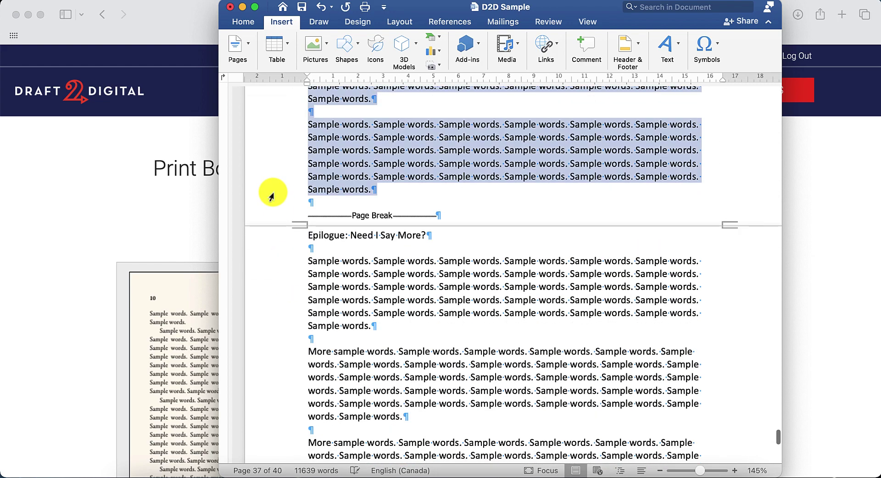
pyautogui.press('super+v')
# Change the pasted heading to 'Chapter 7: Final Final Chapter Title' and ignore the spelling flag
pyautogui.scroll(10, 346, 221)
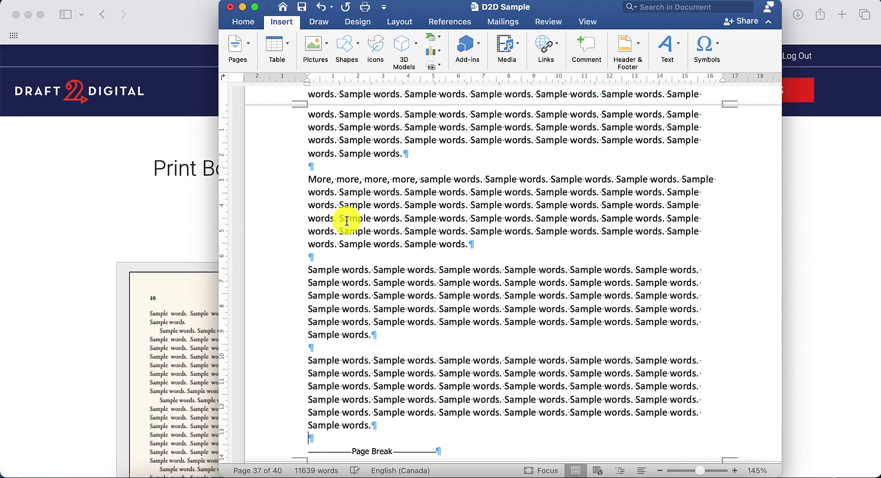
pyautogui.scroll(15, 364, 196)
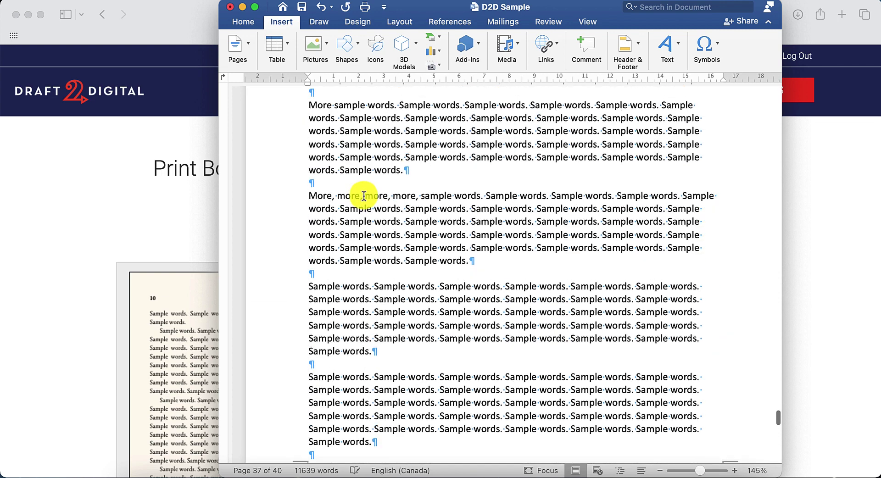
pyautogui.scroll(4, 364, 196)
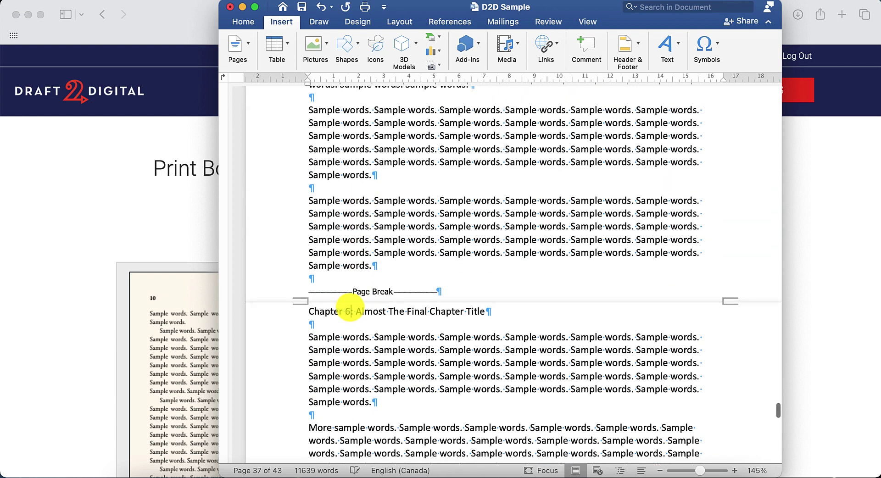
pyautogui.doubleClick(350, 311)
pyautogui.write('7')
pyautogui.scroll(-5, 423, 227)
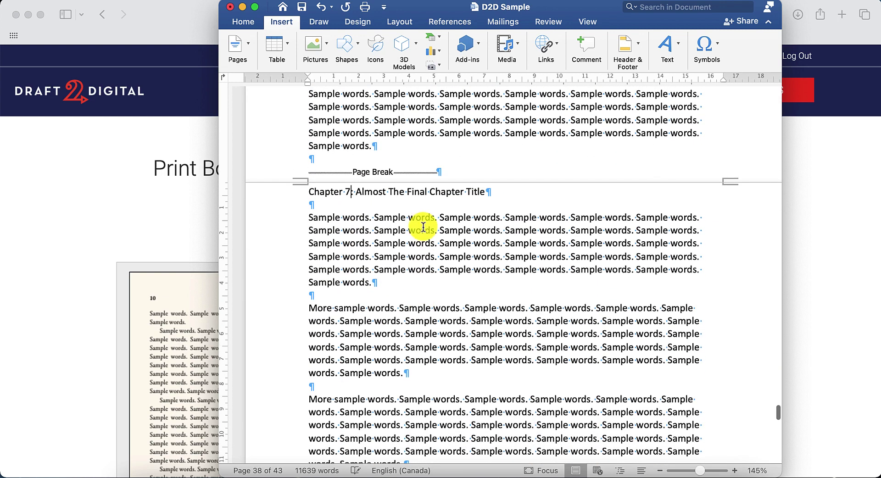
pyautogui.click(355, 191)
pyautogui.write('Final Final')
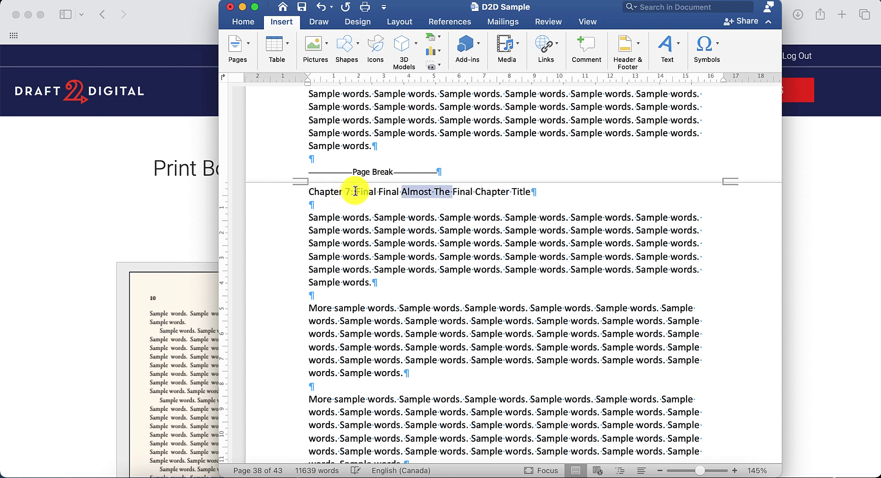
pyautogui.press('BackSpace')
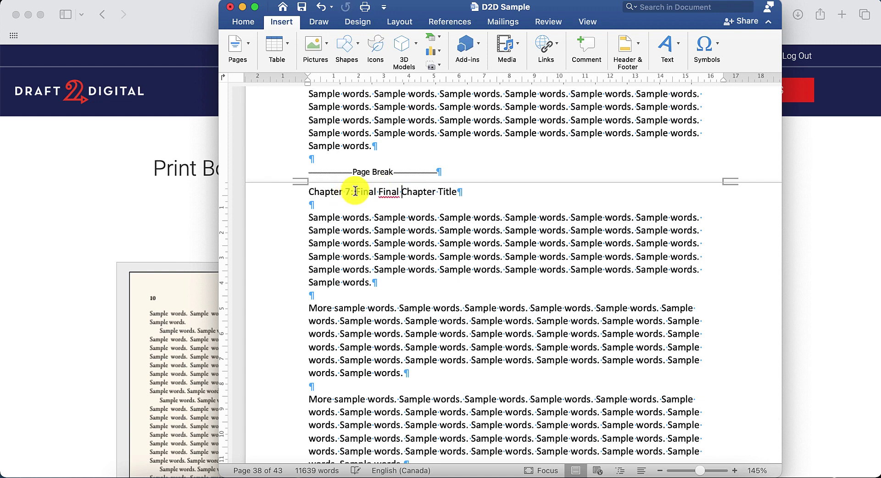
pyautogui.rightClick(392, 192)
pyautogui.click(404, 219)
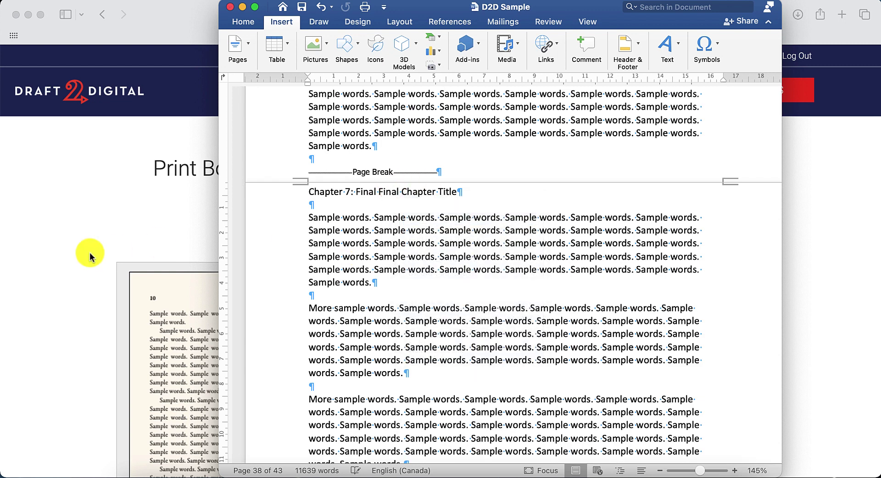
# Go back to print Details, upload the lengthened D2D Sample.docx, and save to reach the Inside step
pyautogui.click(143, 252)
pyautogui.scroll(-2, 547, 287)
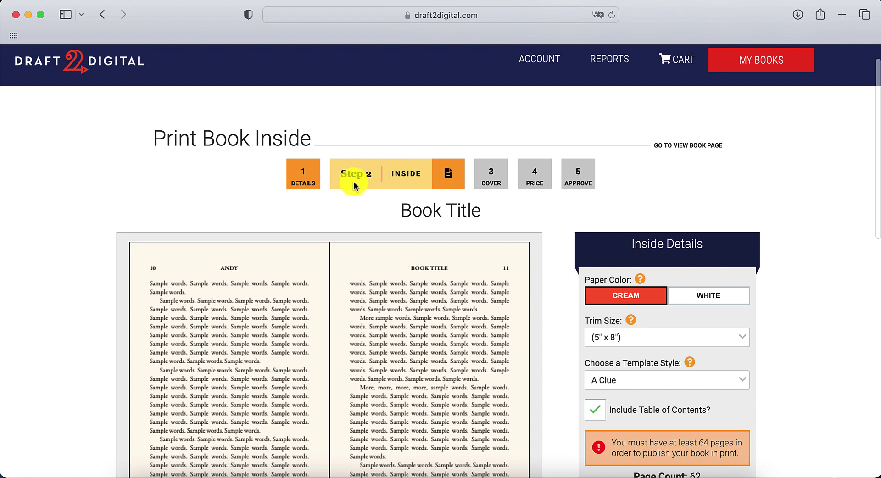
pyautogui.click(299, 181)
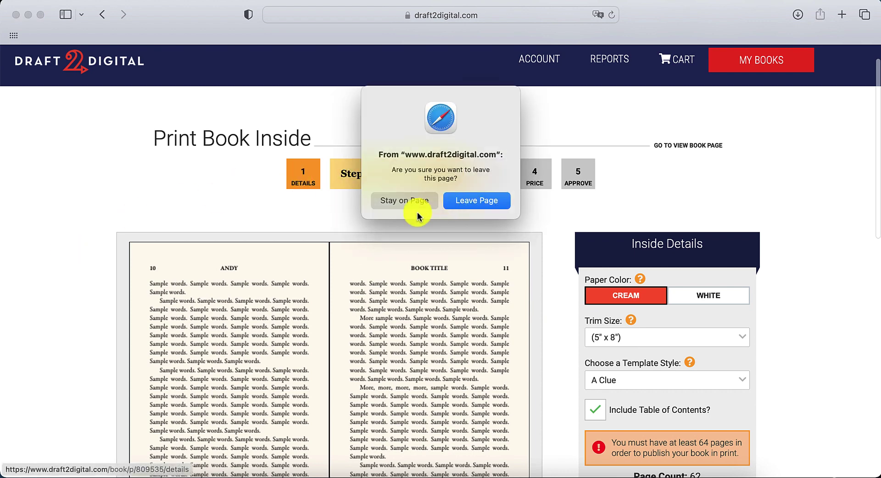
pyautogui.click(459, 203)
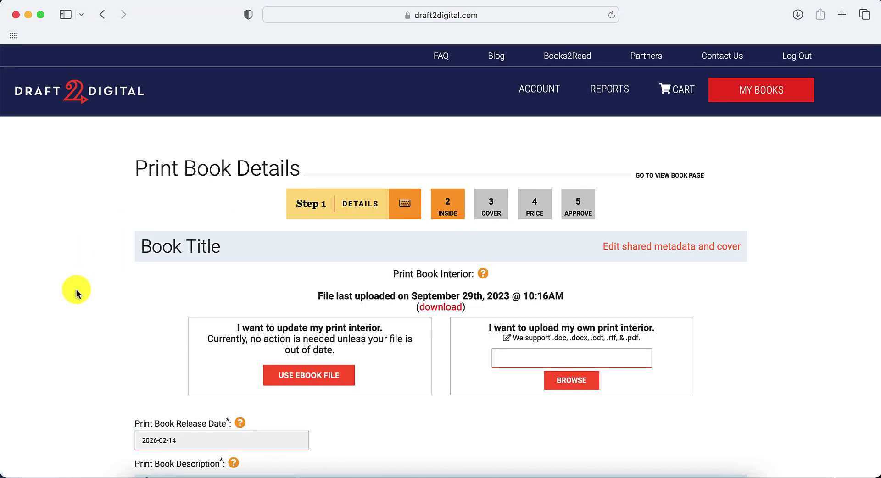
pyautogui.scroll(-3, 77, 294)
pyautogui.click(325, 245)
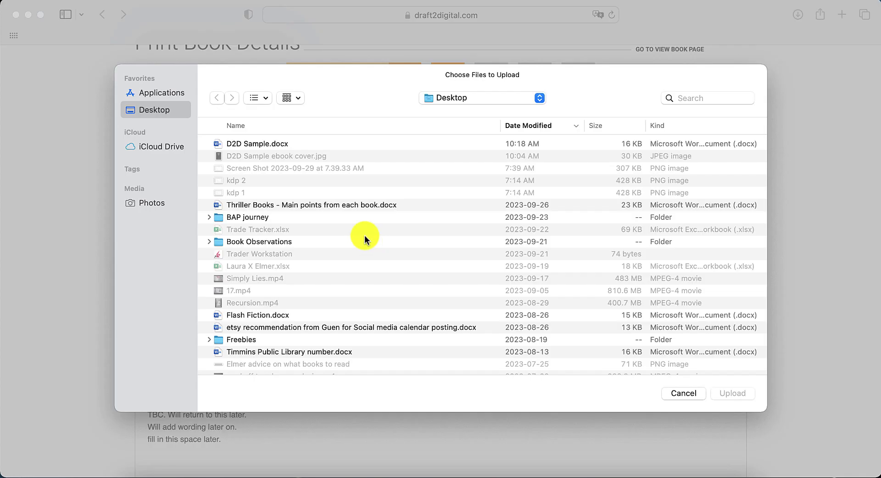
pyautogui.doubleClick(304, 144)
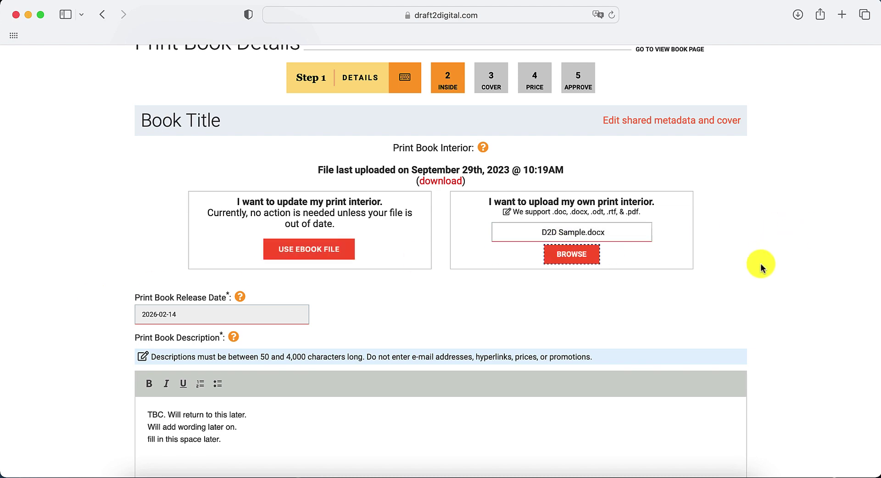
pyautogui.scroll(-15, 728, 287)
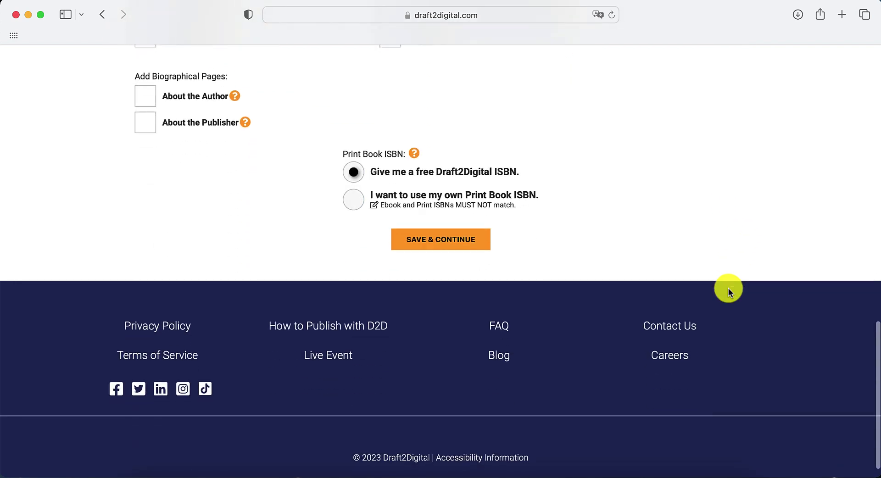
pyautogui.click(441, 240)
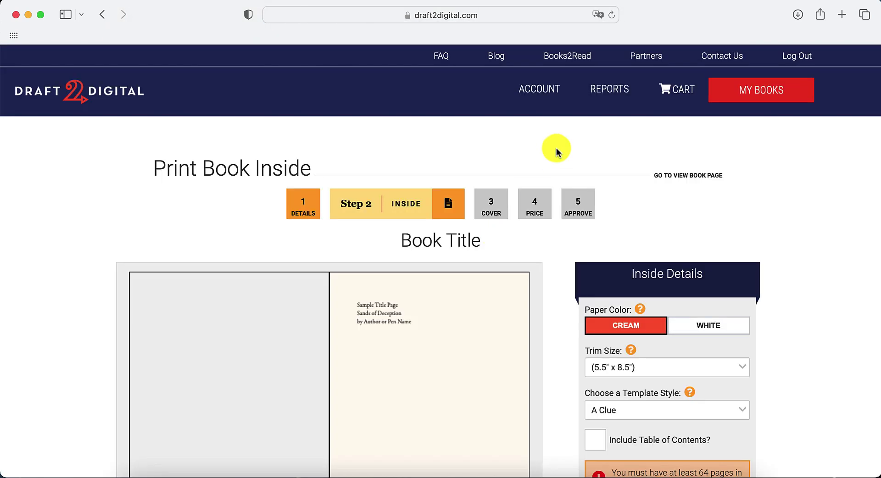
# Set the print trim size to 5" x 8" and regenerate the preview
pyautogui.scroll(-5, 560, 257)
pyautogui.click(601, 155)
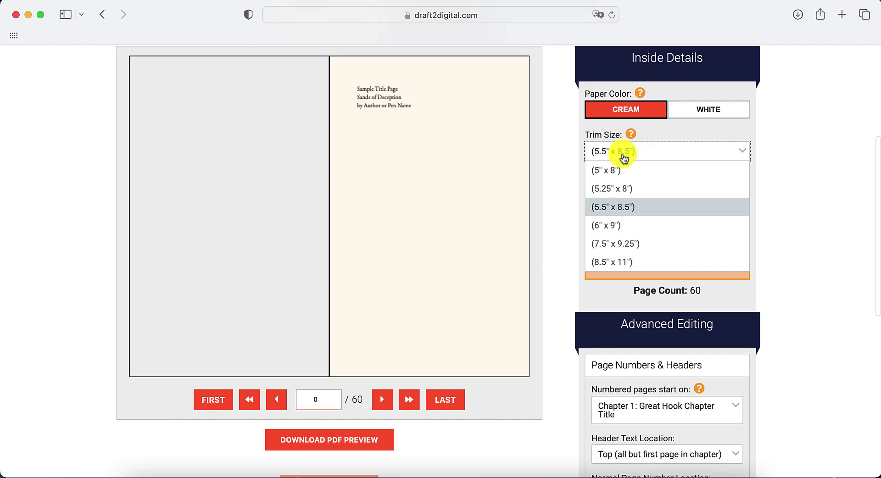
pyautogui.click(612, 171)
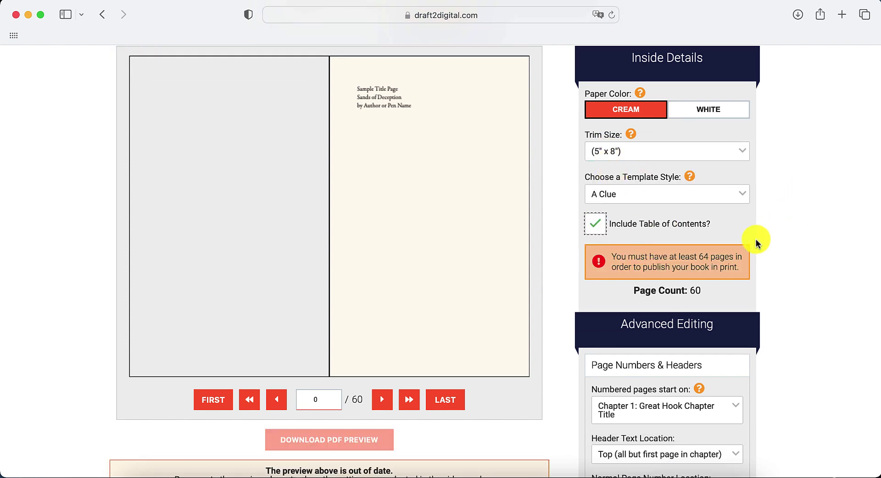
pyautogui.scroll(-2, 756, 243)
pyautogui.click(312, 449)
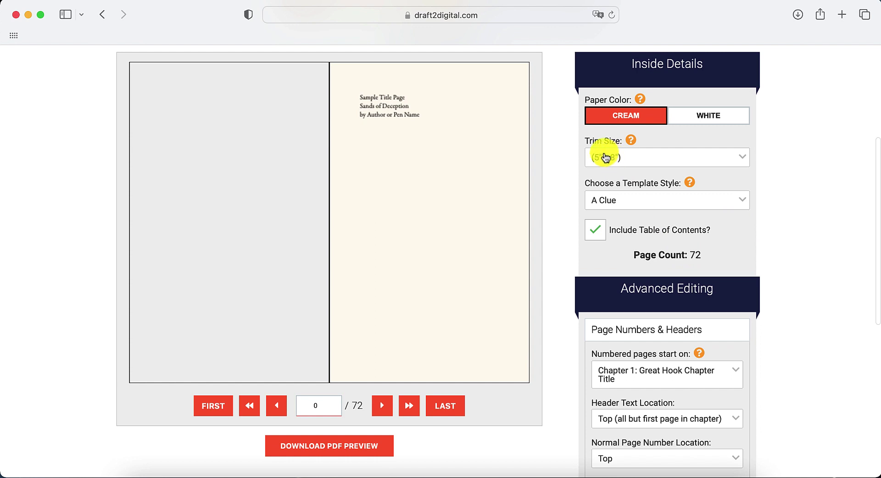
# Compare white and cream paper colours, leaving the paper on Cream
pyautogui.click(698, 117)
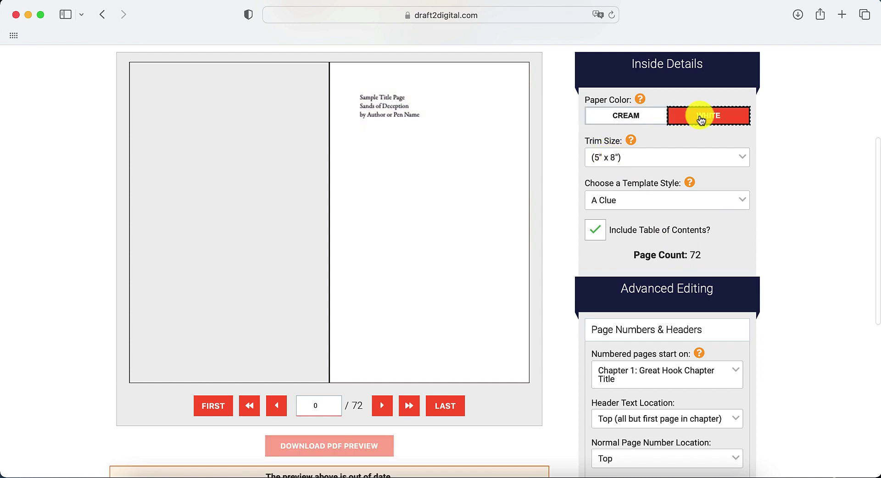
pyautogui.click(613, 122)
pyautogui.click(680, 115)
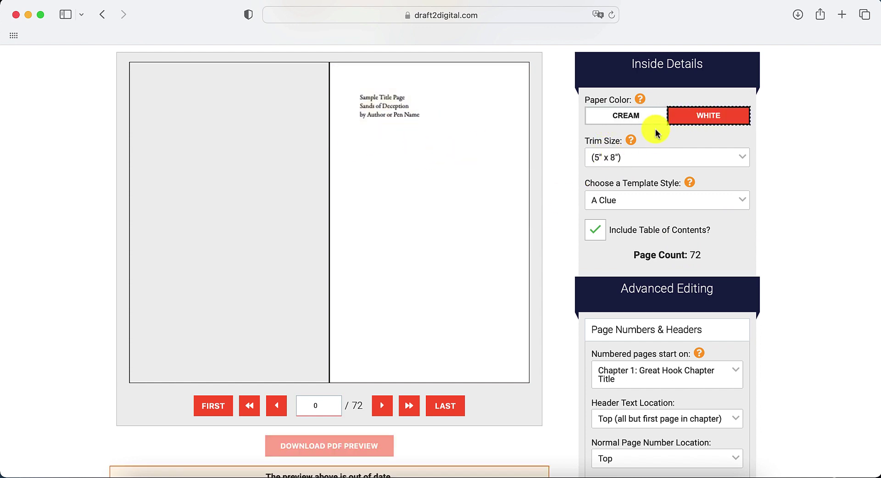
pyautogui.click(622, 118)
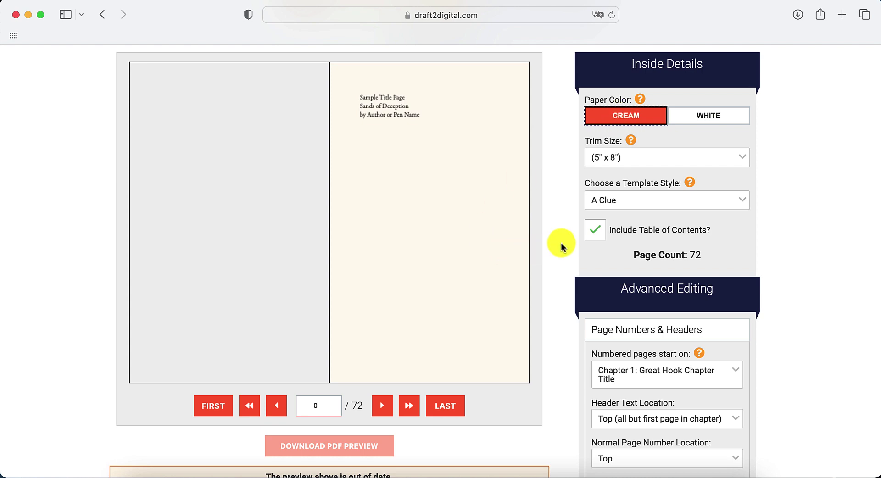
# Keep page numbering starting at Chapter 1 and headers on top except chapter first pages
pyautogui.scroll(-5, 560, 243)
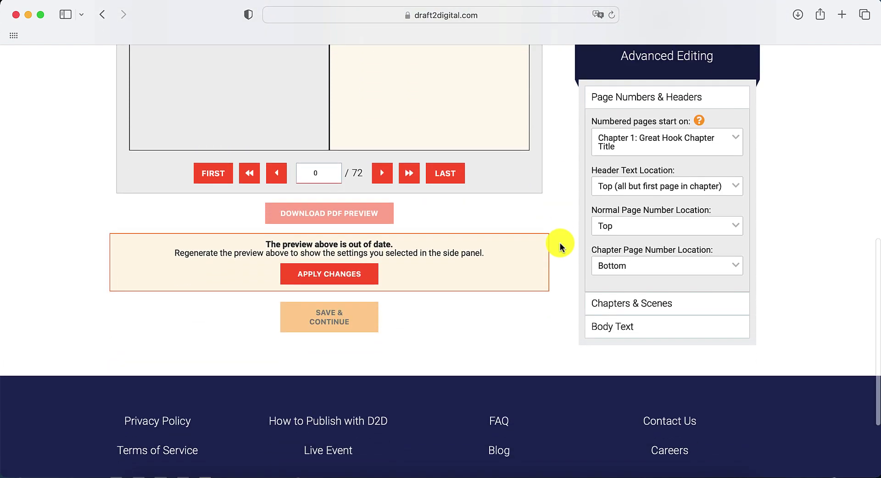
pyautogui.scroll(2, 560, 244)
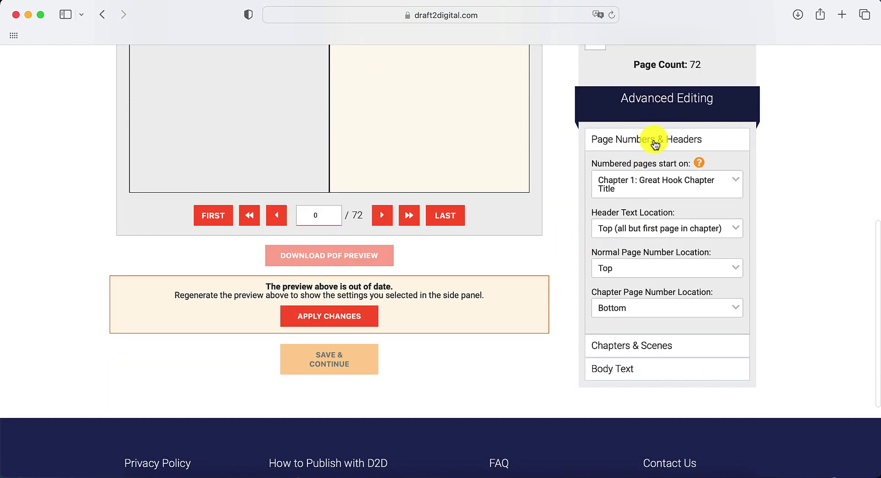
pyautogui.click(629, 189)
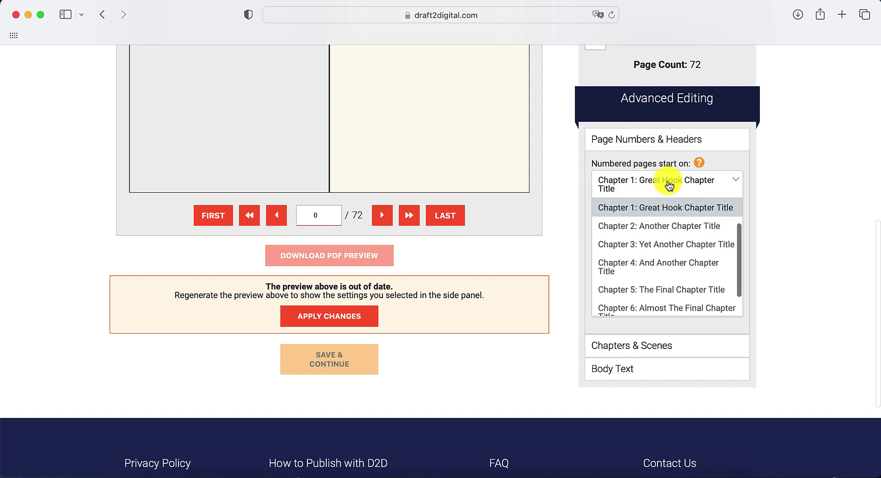
pyautogui.click(694, 169)
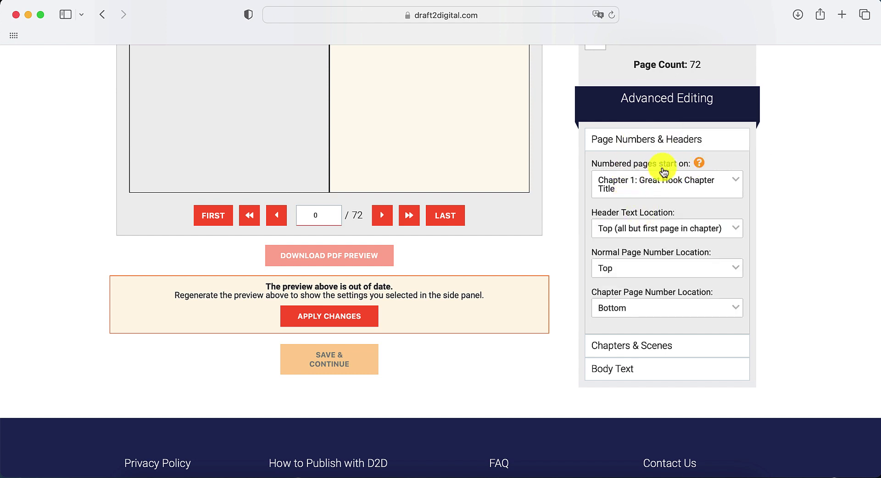
pyautogui.moveTo(700, 164)
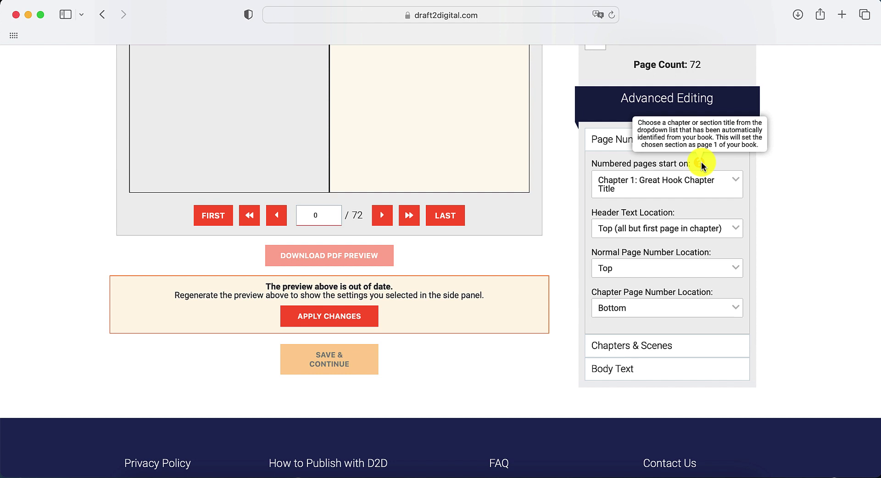
pyautogui.click(646, 180)
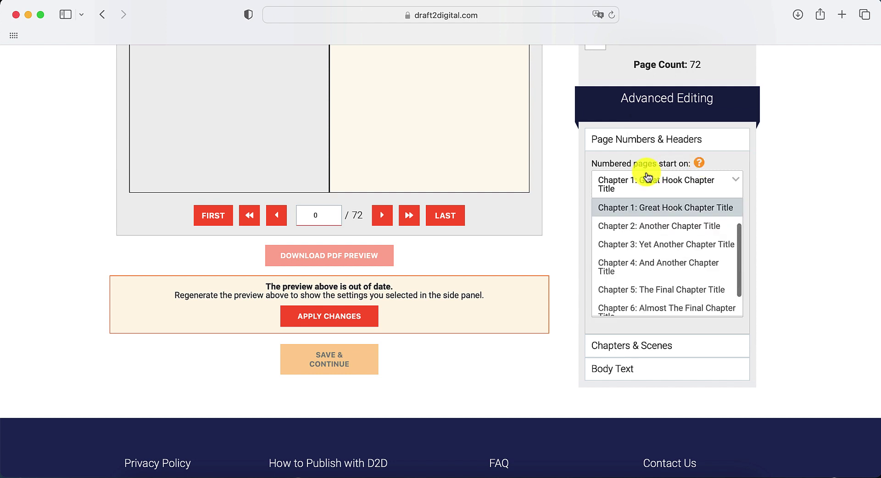
pyautogui.click(626, 211)
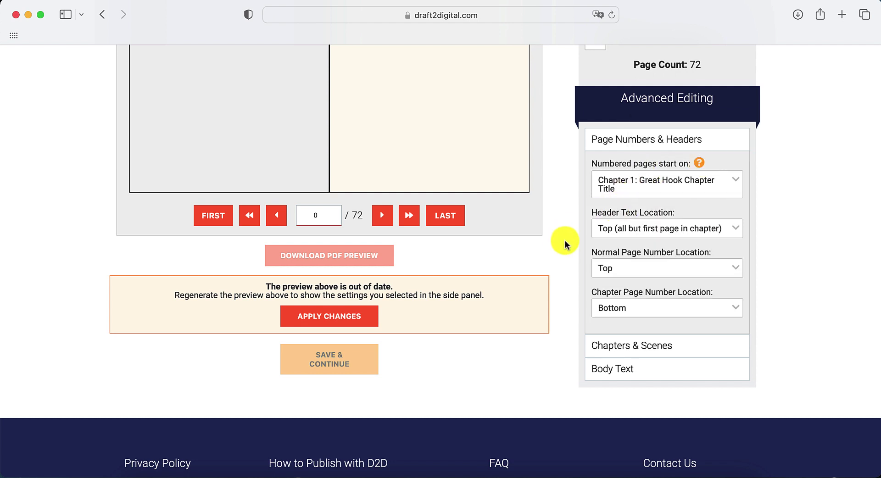
pyautogui.click(619, 234)
pyautogui.click(610, 240)
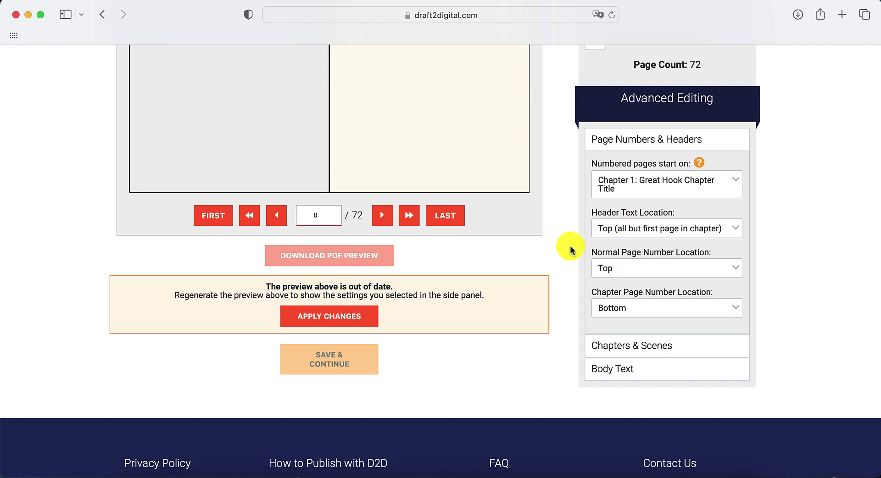
# Set normal page numbers to Bottom and keep chapter page numbers on Bottom
pyautogui.click(638, 270)
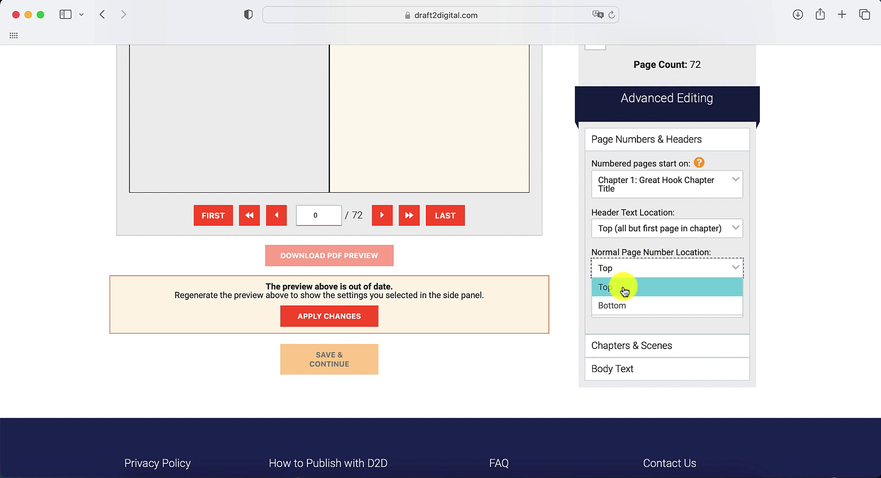
pyautogui.click(581, 262)
pyautogui.click(649, 269)
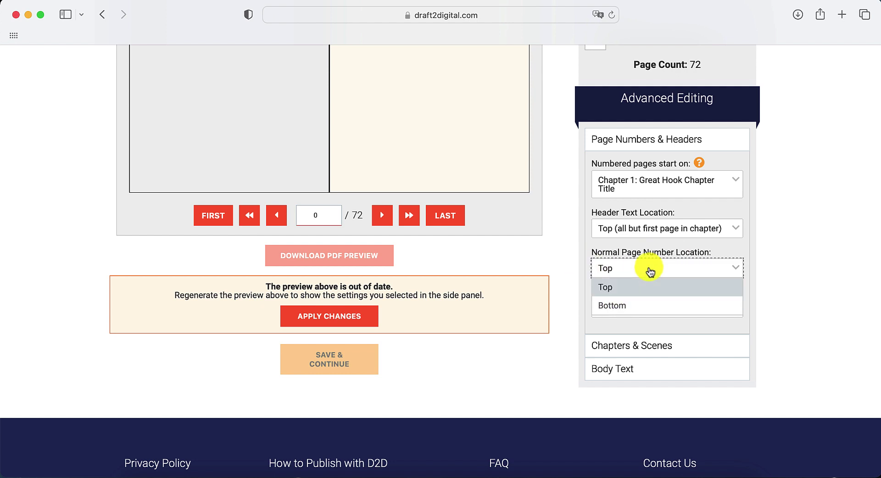
pyautogui.click(630, 314)
pyautogui.scroll(-2, 565, 266)
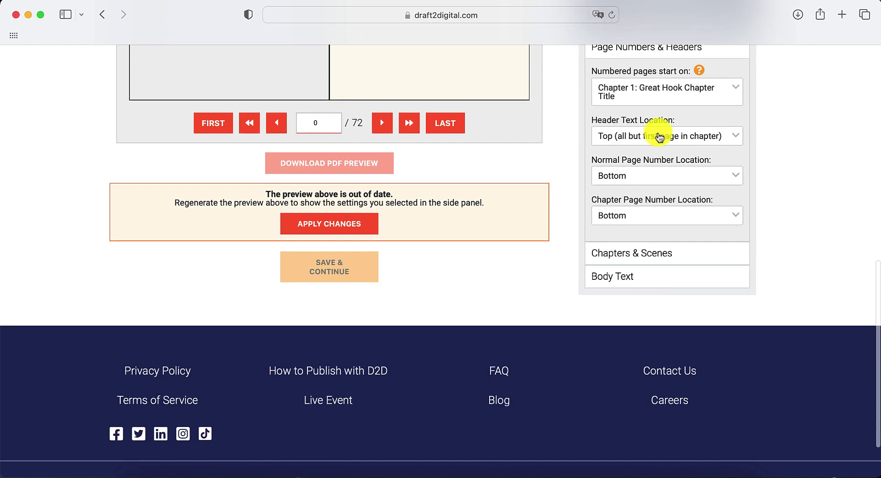
pyautogui.click(631, 215)
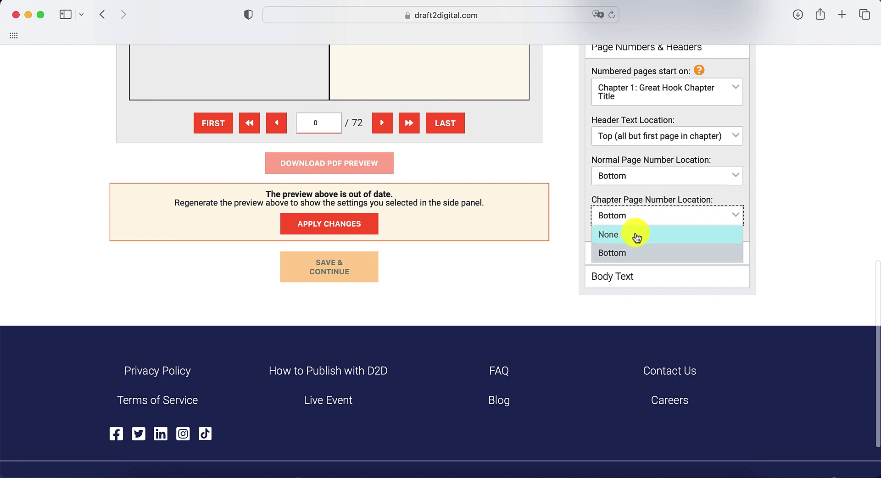
pyautogui.click(634, 258)
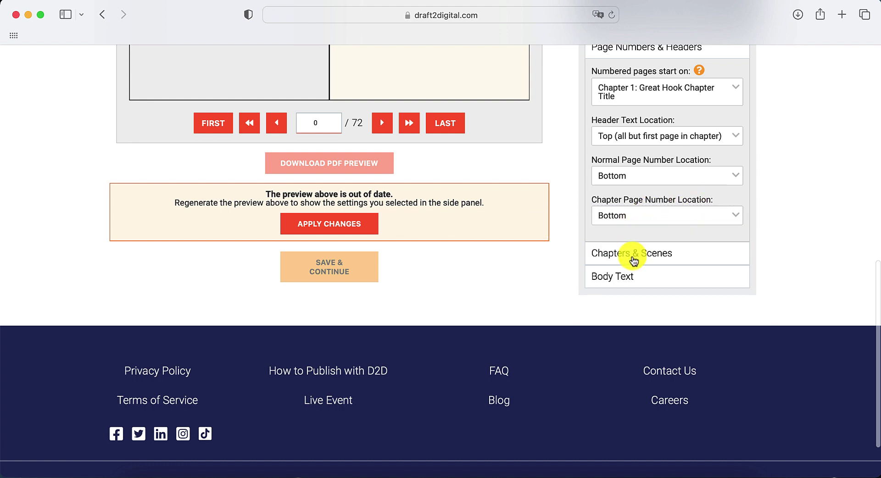
# Try drop cap, phrase cap and no decoration for chapter and scene openings
pyautogui.click(634, 258)
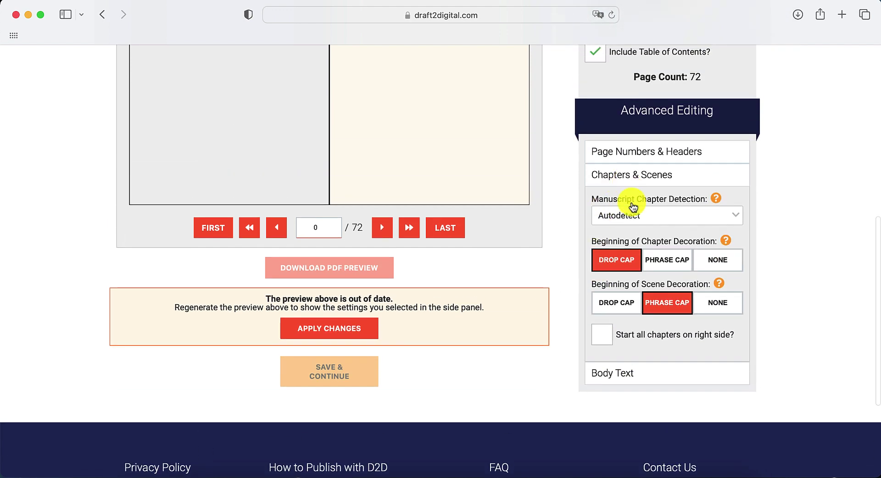
pyautogui.scroll(1, 560, 275)
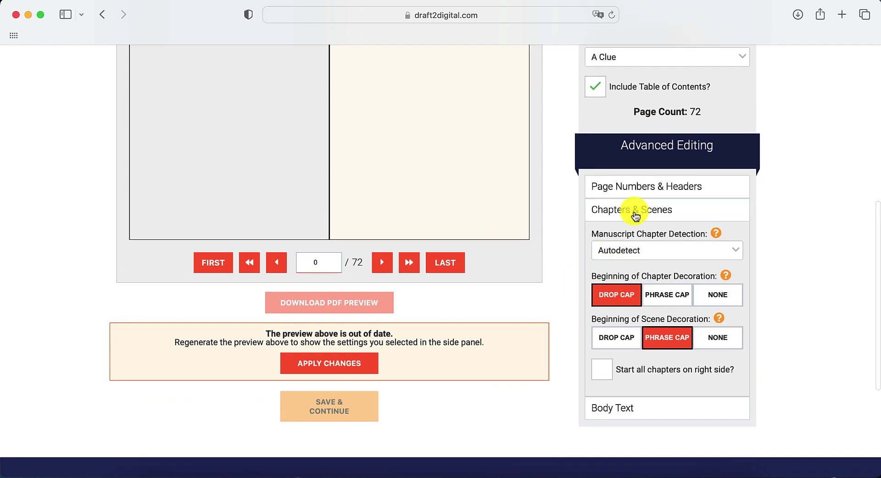
pyautogui.click(599, 302)
pyautogui.scroll(5, 557, 299)
pyautogui.scroll(-2, 426, 261)
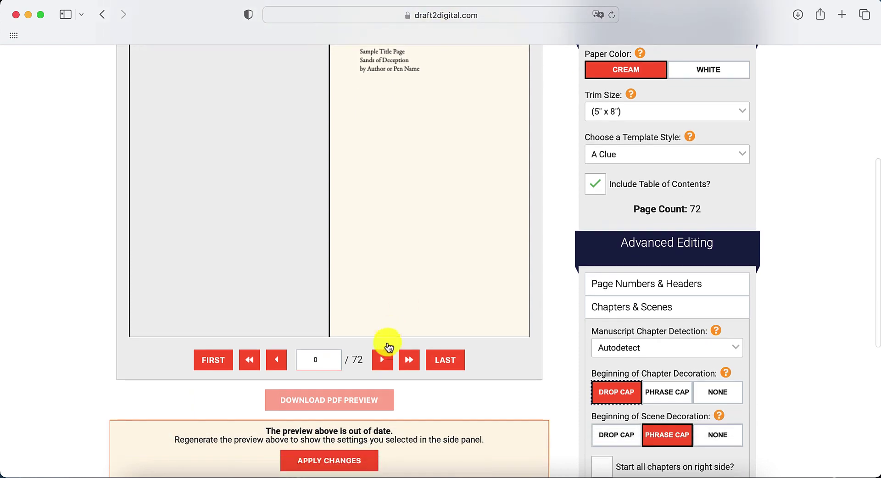
pyautogui.doubleClick(382, 360)
pyautogui.click(381, 360)
pyautogui.click(661, 392)
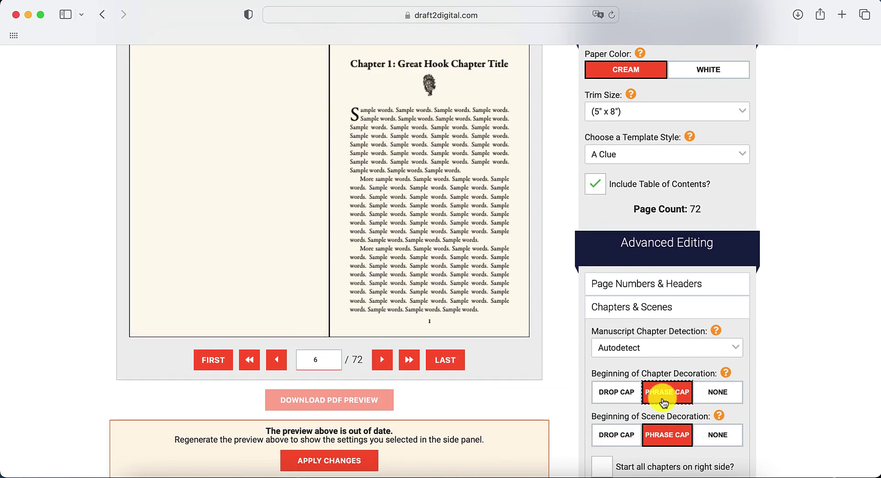
pyautogui.click(714, 389)
pyautogui.click(614, 433)
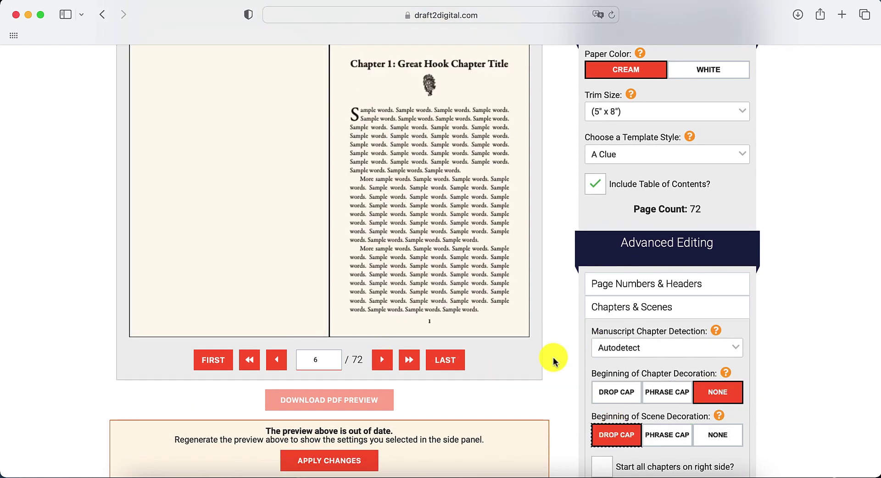
pyautogui.scroll(-2, 552, 357)
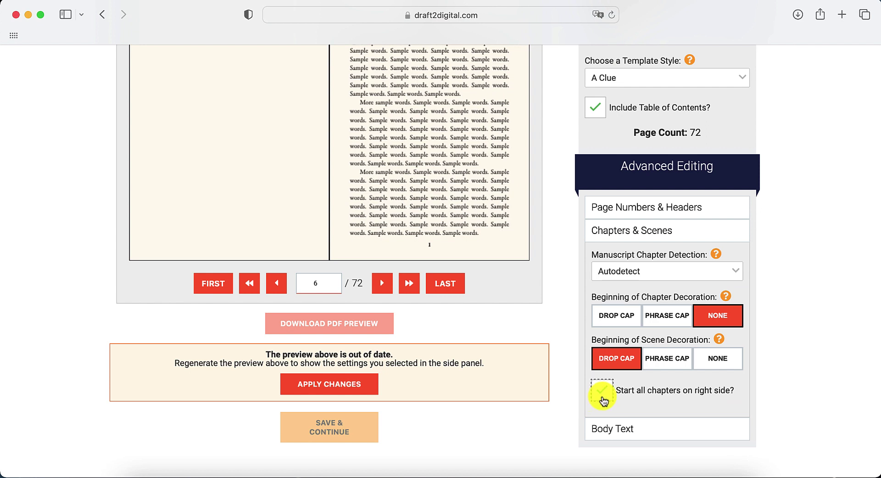
# Start all chapters on the right-hand side and regenerate the preview
pyautogui.click(338, 390)
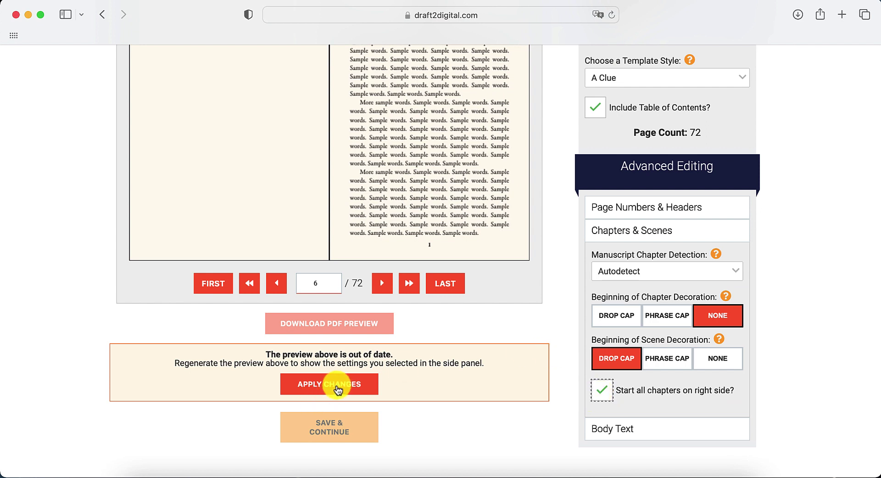
pyautogui.click(672, 358)
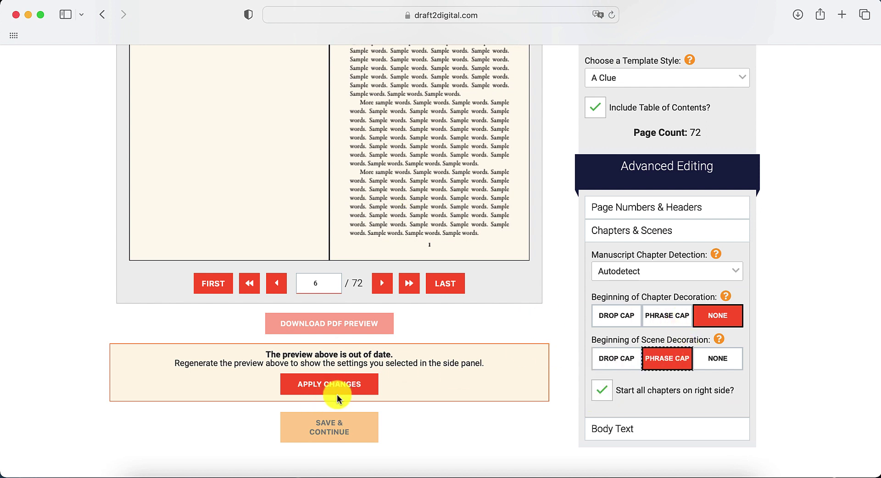
pyautogui.scroll(1, 419, 291)
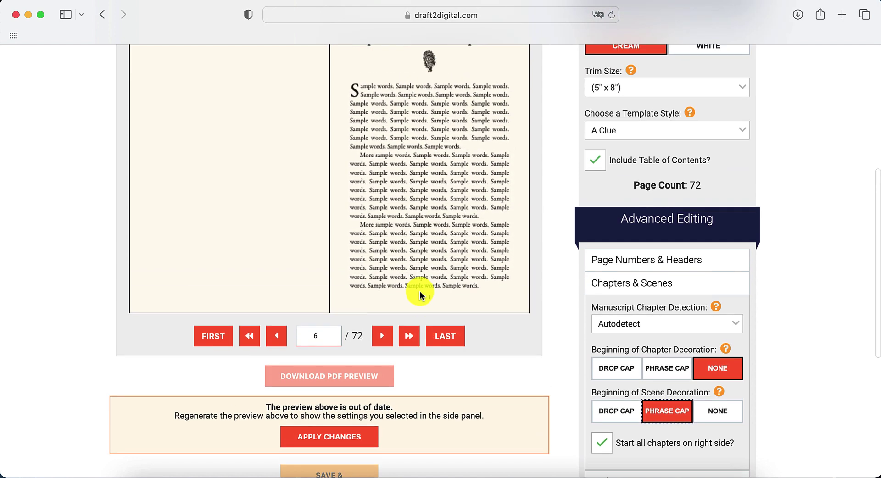
pyautogui.click(332, 440)
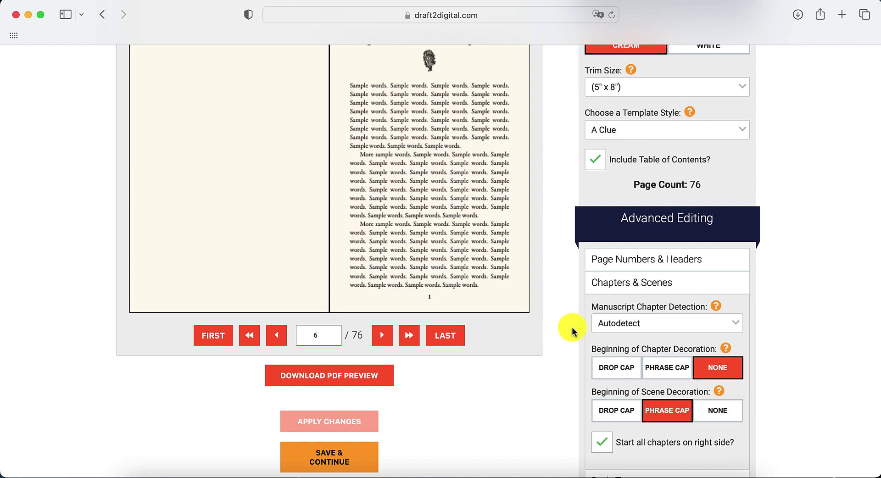
# Set drop caps for both chapter and scene openings and regenerate the preview
pyautogui.scroll(-1, 572, 326)
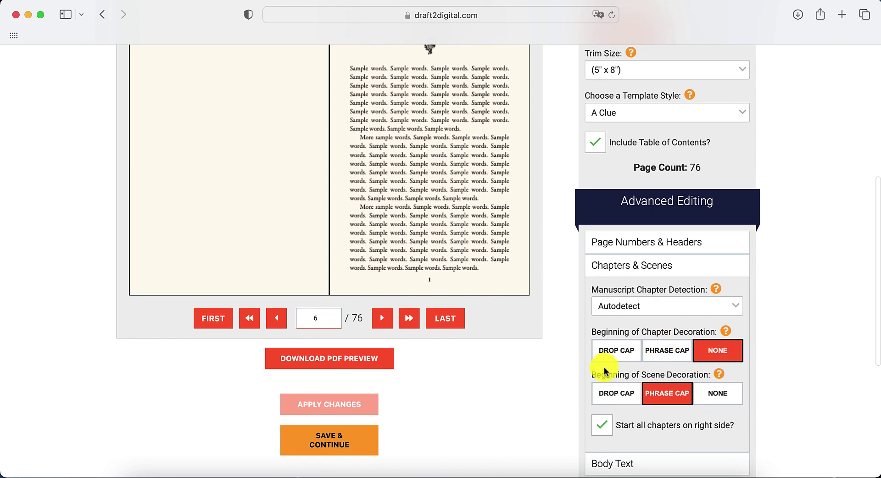
pyautogui.scroll(1, 604, 367)
pyautogui.click(613, 426)
pyautogui.click(610, 382)
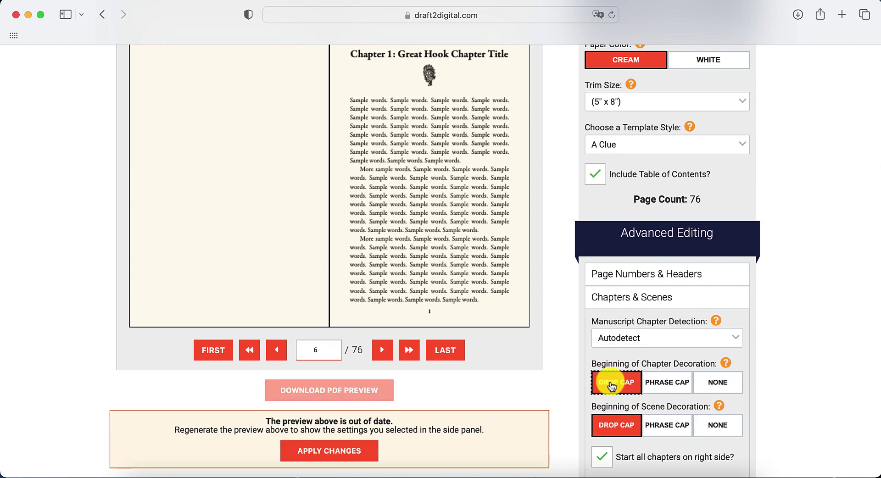
pyautogui.click(366, 451)
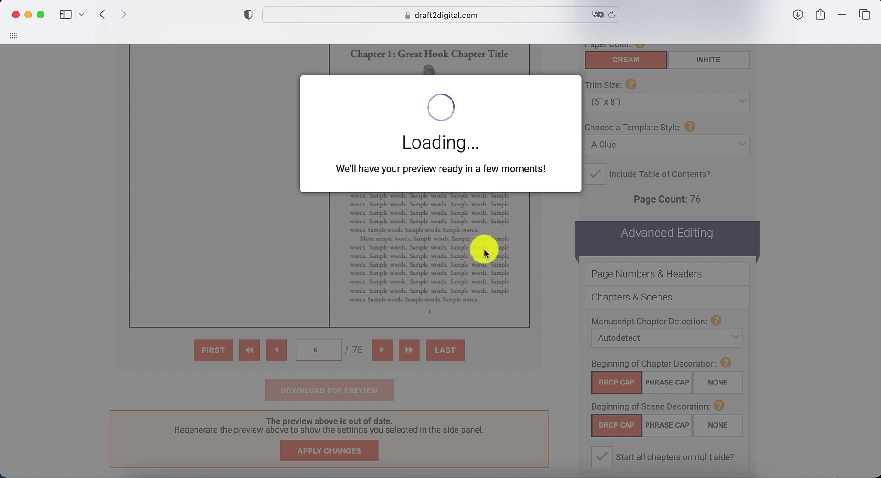
# Page the preview to Chapter 2, then save the 76-page interior
pyautogui.scroll(1, 395, 250)
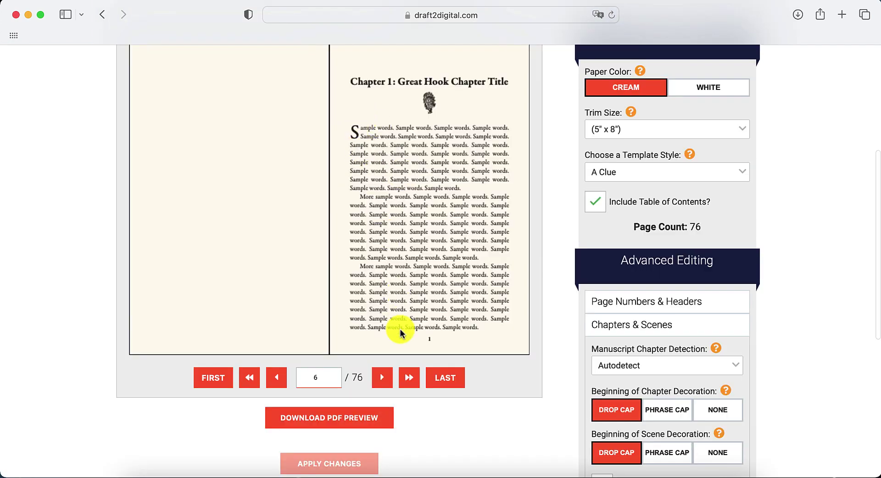
pyautogui.click(384, 379)
pyautogui.click(384, 378)
pyautogui.click(383, 379)
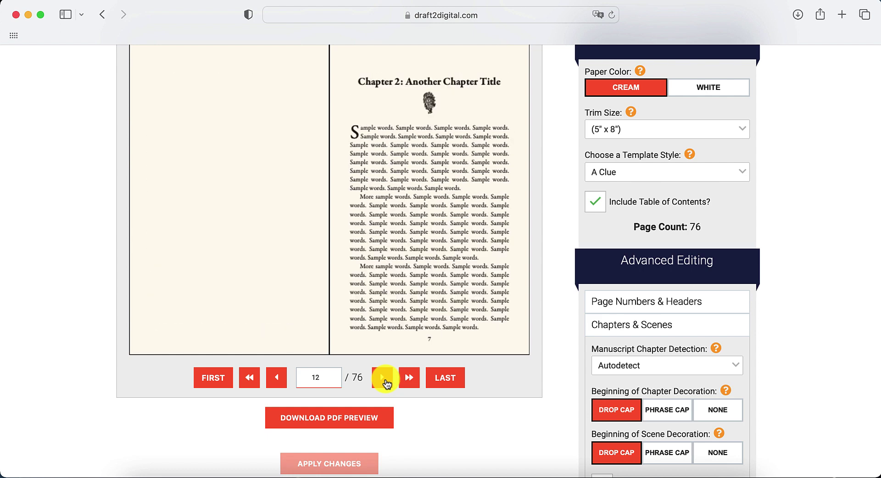
pyautogui.scroll(-6, 394, 206)
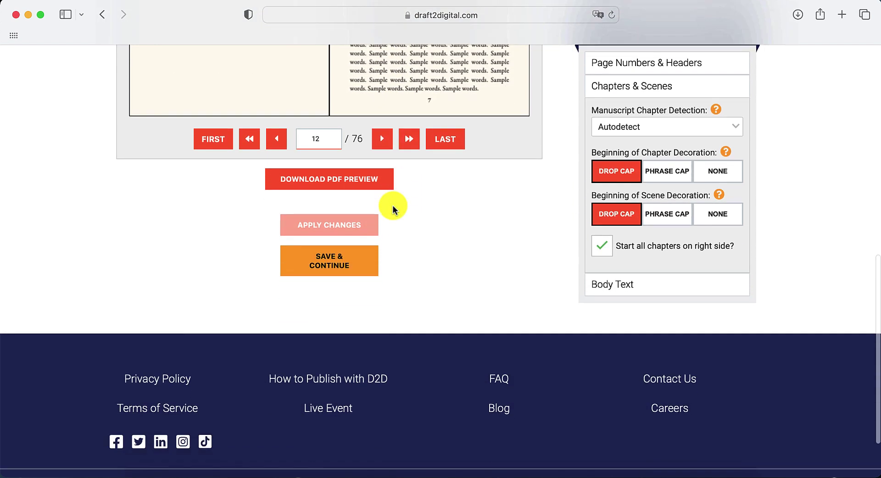
pyautogui.click(326, 255)
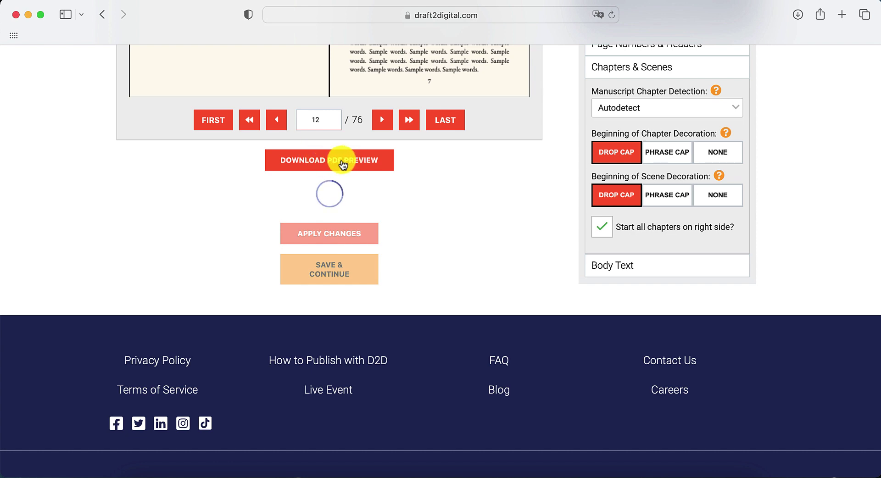
pyautogui.scroll(1, 154, 263)
pyautogui.scroll(3, 138, 259)
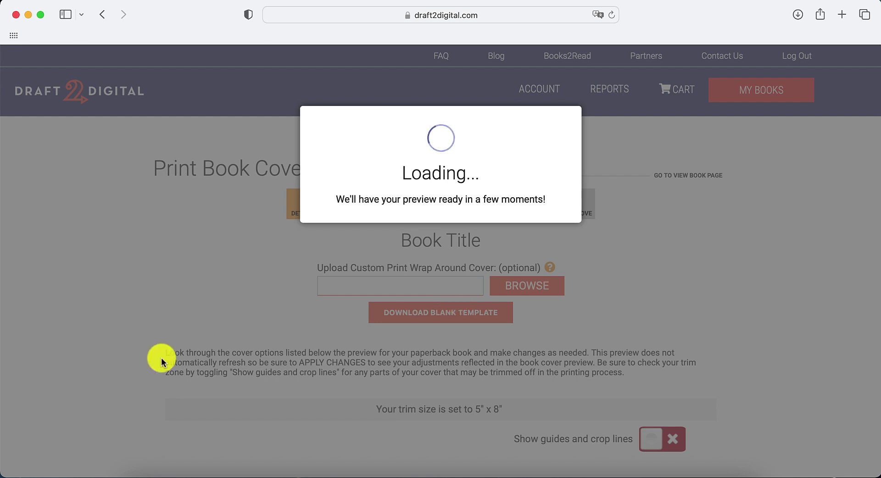
# Turn on guides and crop lines and inspect the wrap cover preview and description
pyautogui.scroll(-6, 158, 295)
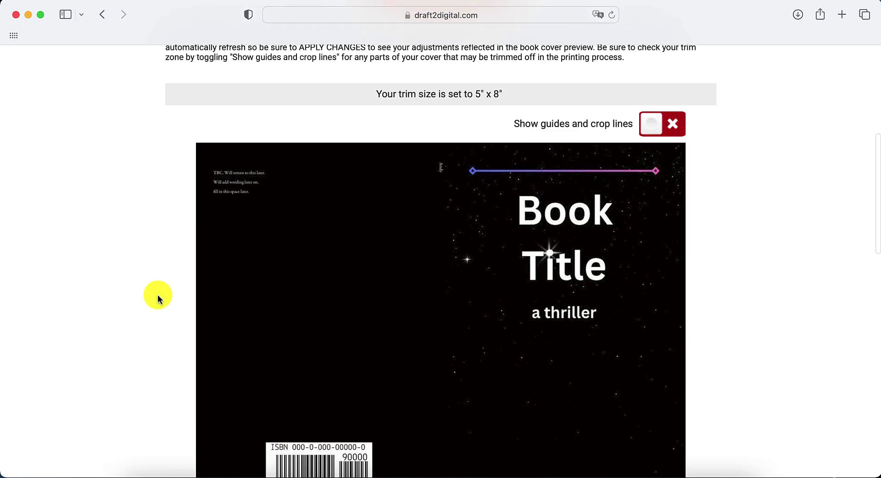
pyautogui.scroll(1, 167, 309)
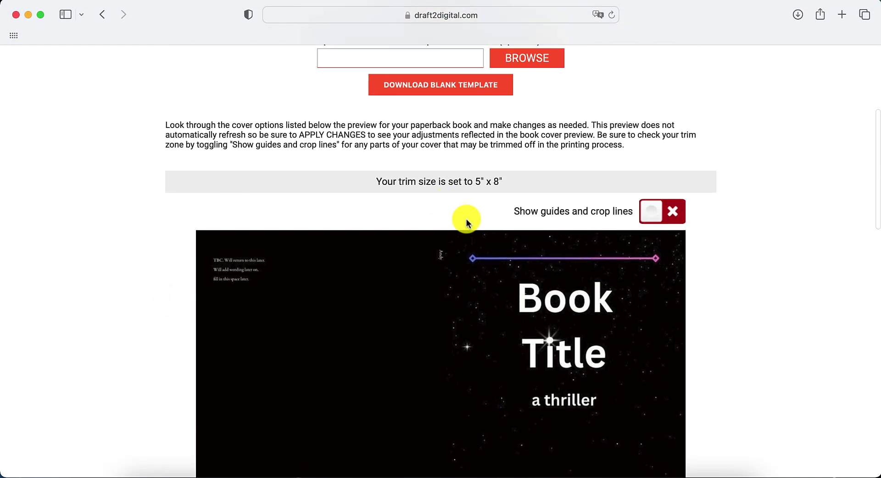
pyautogui.scroll(2, 511, 190)
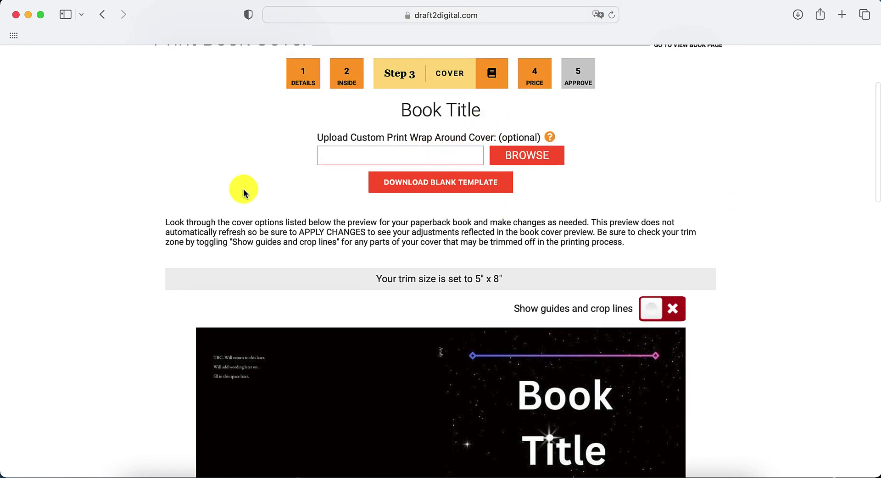
pyautogui.scroll(2, 243, 188)
pyautogui.scroll(1, 244, 188)
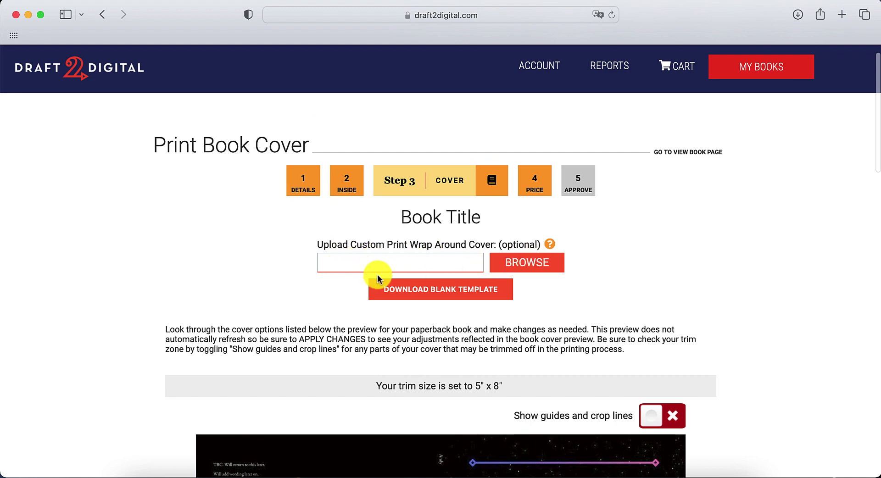
pyautogui.scroll(-5, 324, 287)
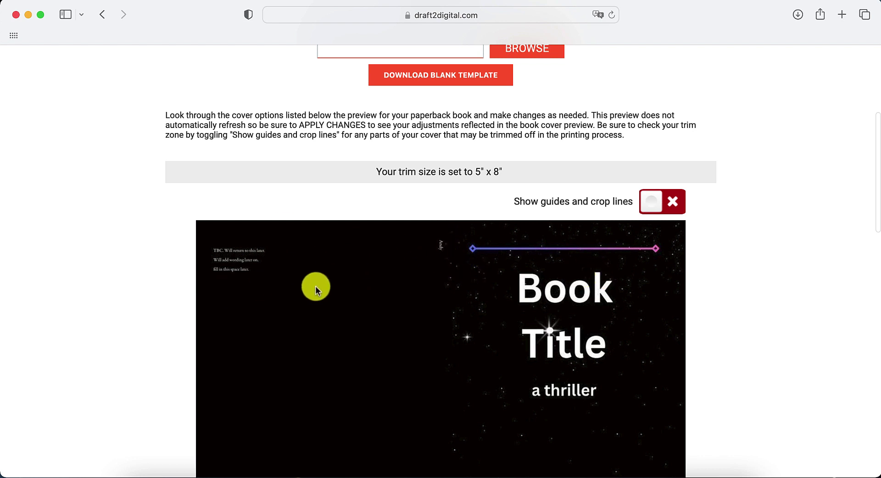
pyautogui.scroll(-3, 315, 286)
pyautogui.click(665, 64)
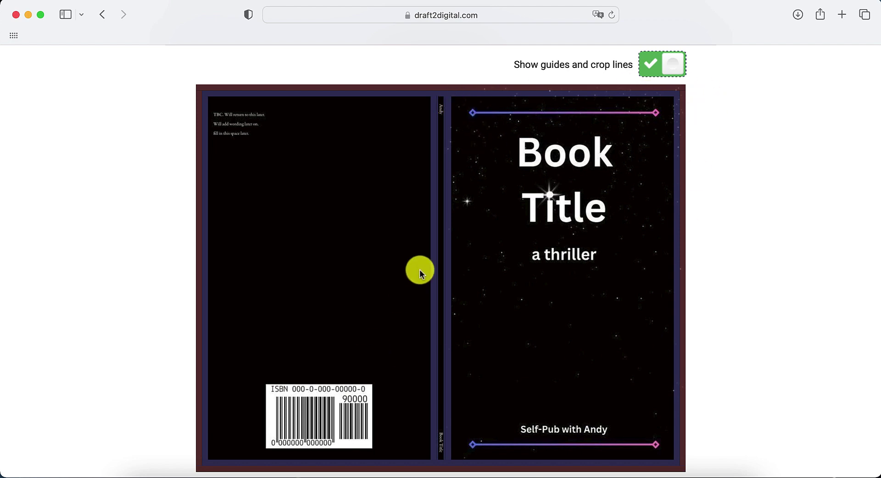
pyautogui.scroll(-1, 419, 269)
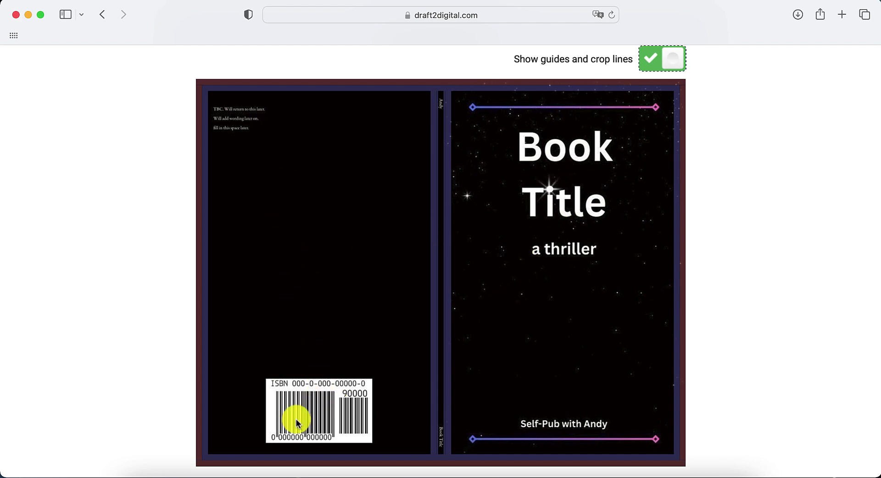
pyautogui.scroll(-2, 247, 126)
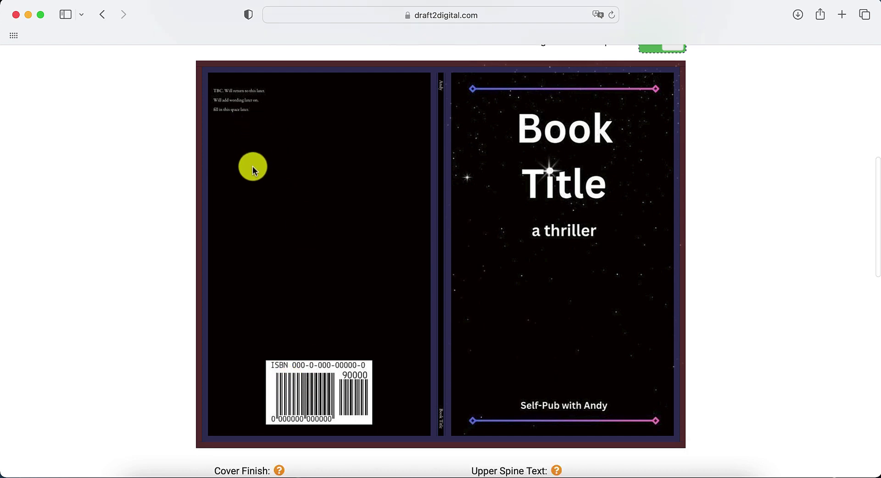
pyautogui.scroll(-10, 253, 166)
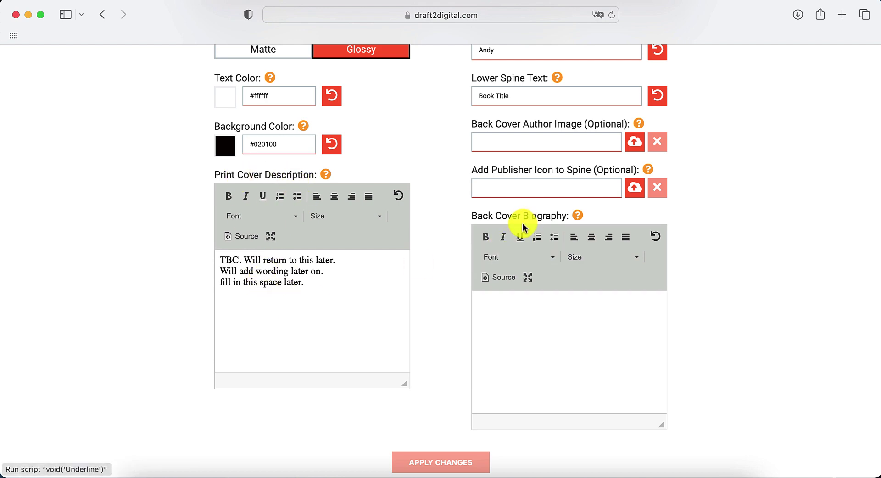
pyautogui.scroll(-3, 445, 317)
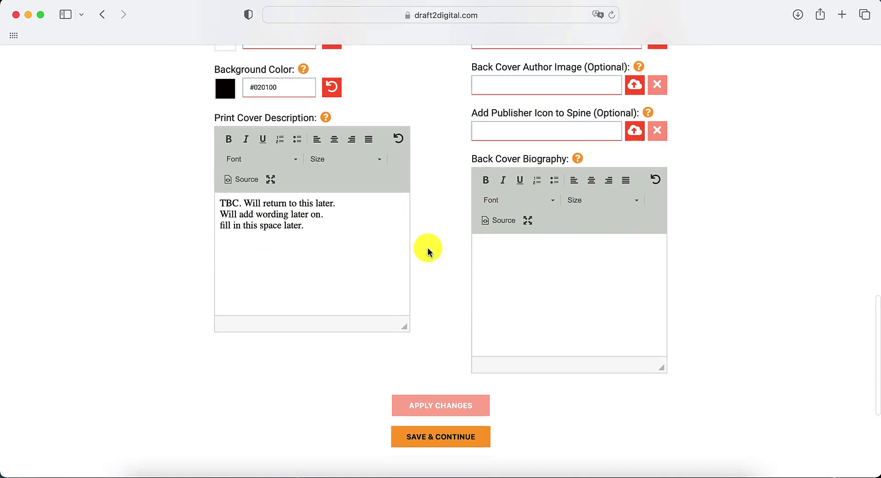
pyautogui.scroll(15, 427, 247)
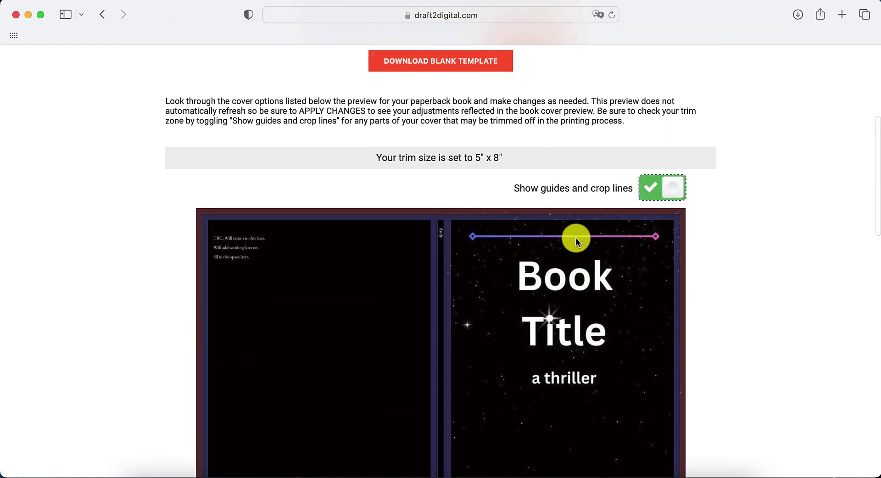
pyautogui.scroll(-5, 526, 324)
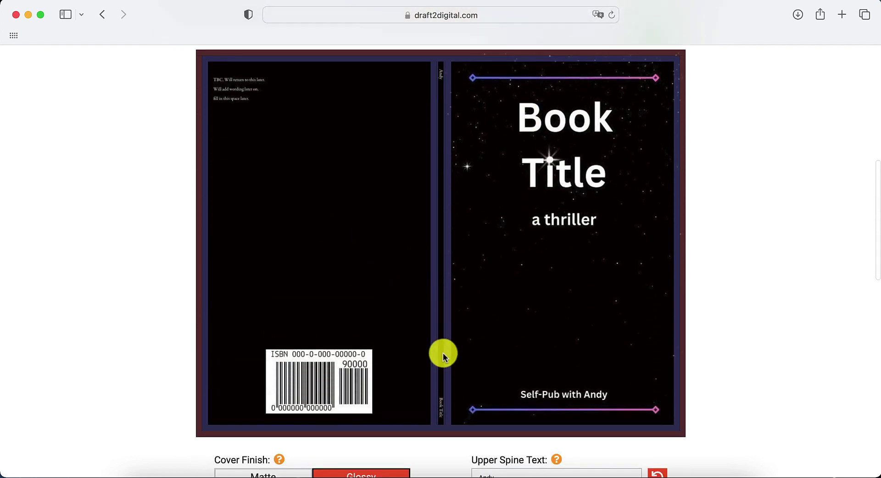
pyautogui.scroll(-12, 443, 353)
# Save the cover and price the print book at $5.99, showing $0.46 projected royalties
pyautogui.click(438, 357)
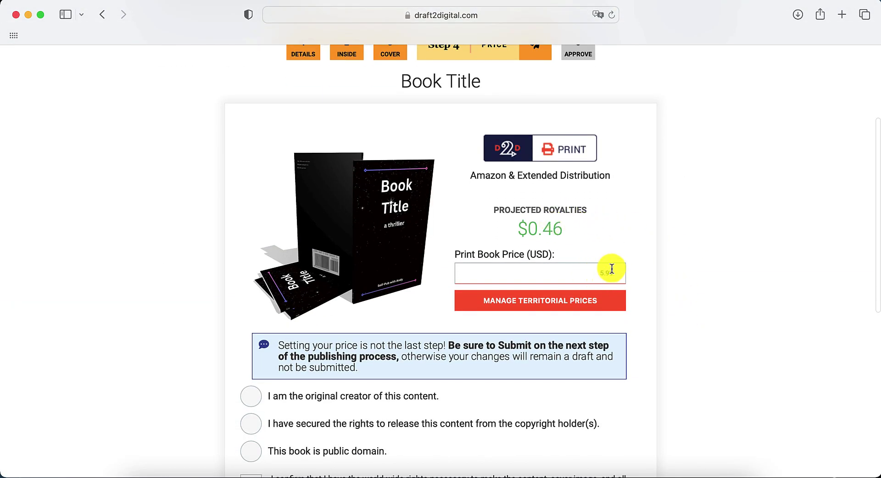
pyautogui.scroll(-2, 222, 349)
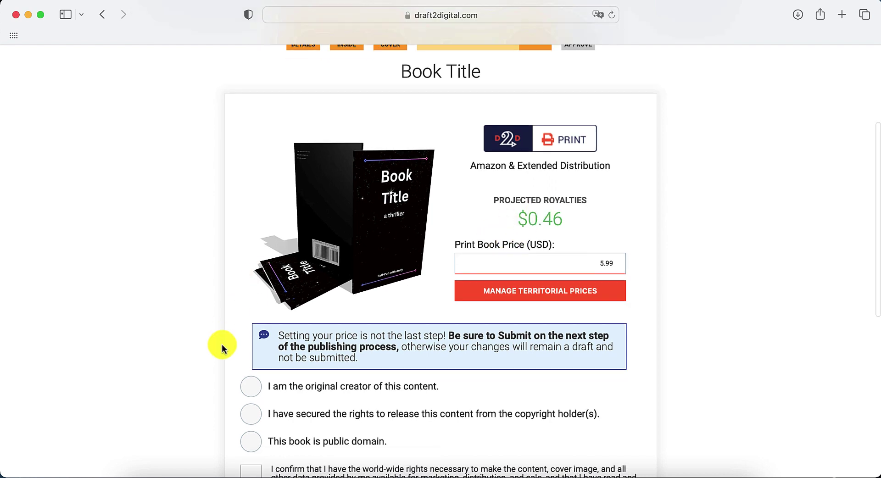
pyautogui.scroll(-5, 223, 349)
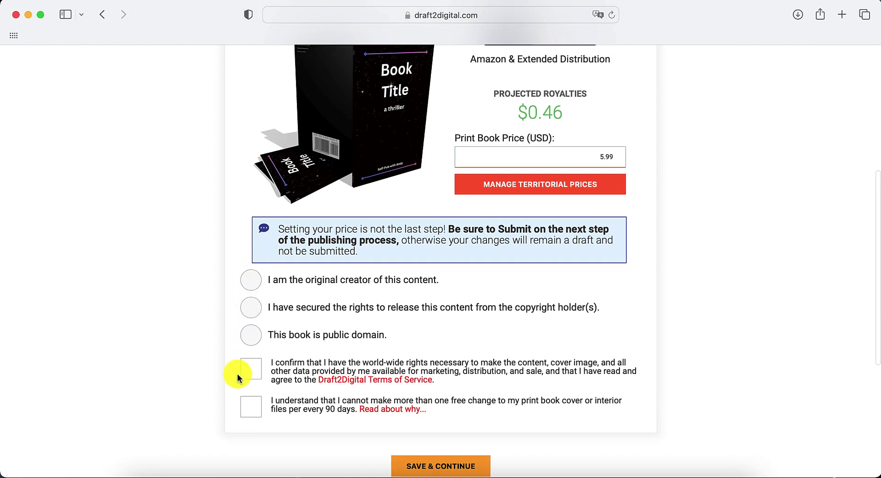
pyautogui.scroll(2, 225, 318)
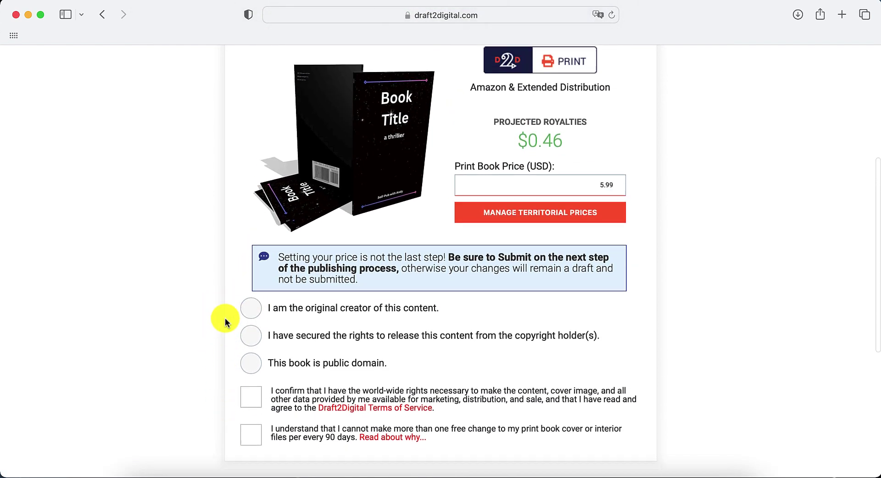
pyautogui.scroll(-3, 225, 318)
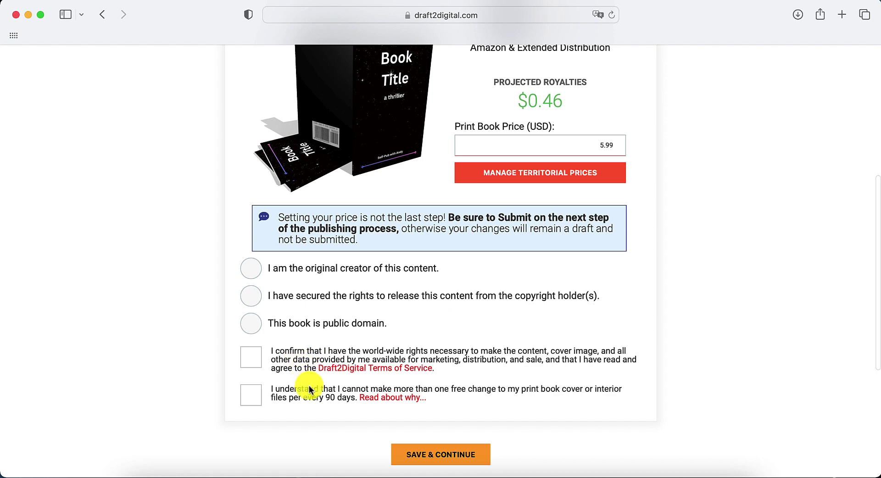
pyautogui.scroll(5, 454, 271)
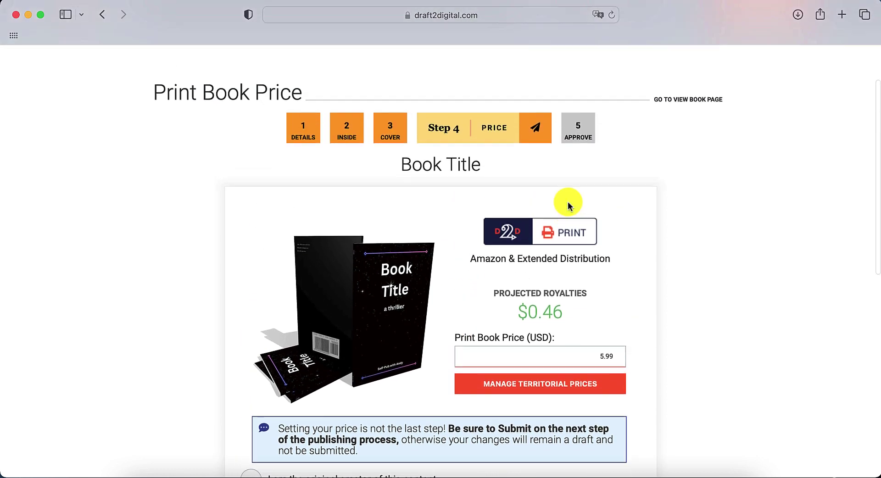
pyautogui.scroll(2, 597, 197)
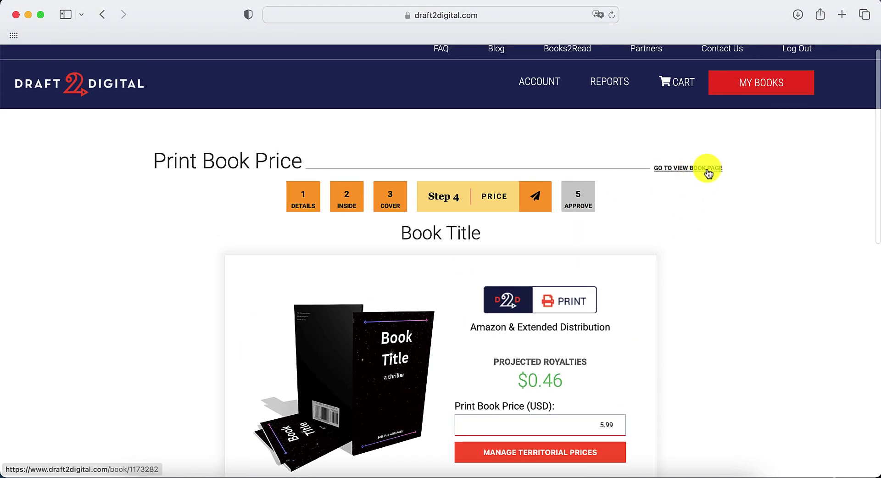
# Confirm Amazon is unchecked in the ebook's Publish store list, then return to View Book
pyautogui.click(708, 173)
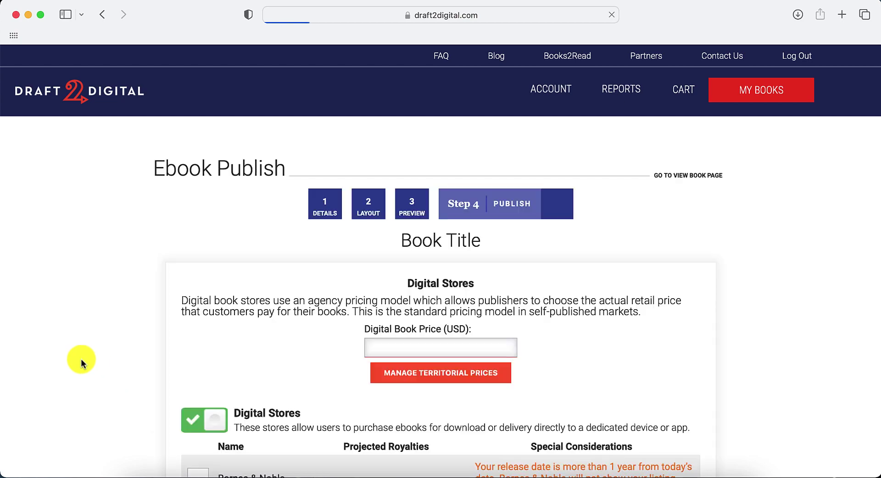
pyautogui.scroll(-9, 78, 356)
pyautogui.scroll(-2, 78, 356)
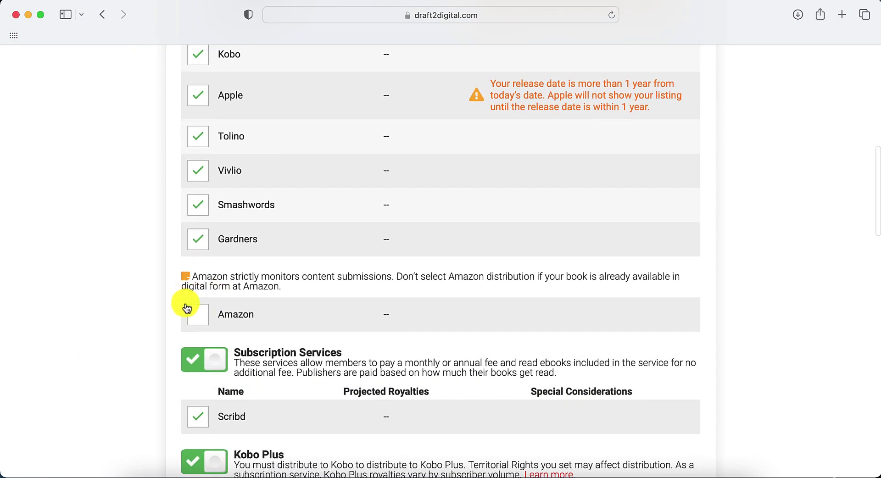
pyautogui.scroll(12, 156, 309)
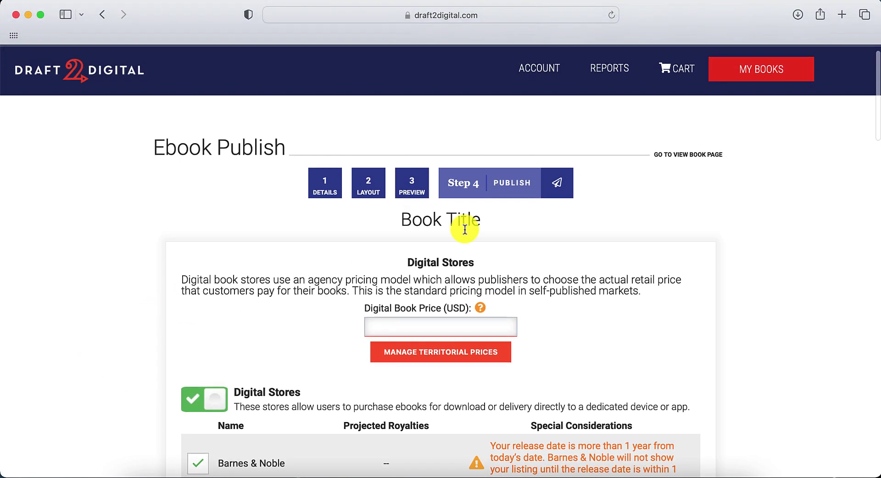
pyautogui.click(700, 155)
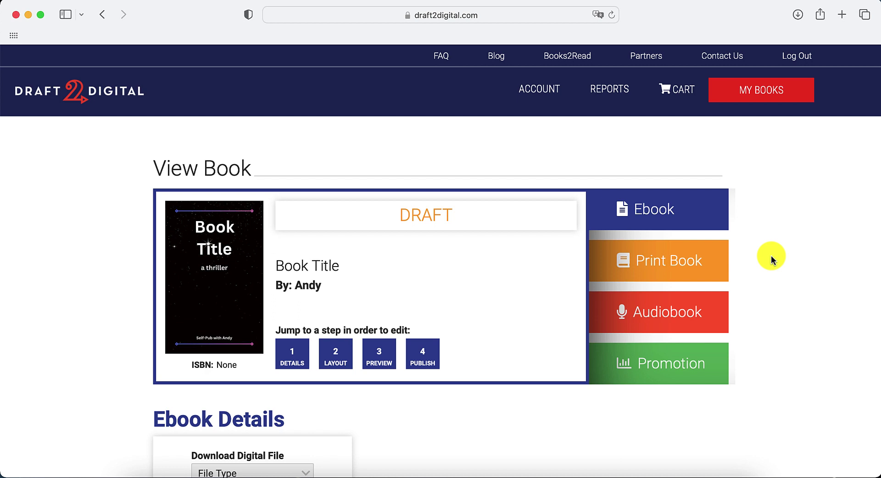
# Show the Print Book tab on View Book and scroll through its five Print Details steps
pyautogui.click(674, 261)
pyautogui.scroll(-1, 158, 347)
pyautogui.scroll(-3, 157, 348)
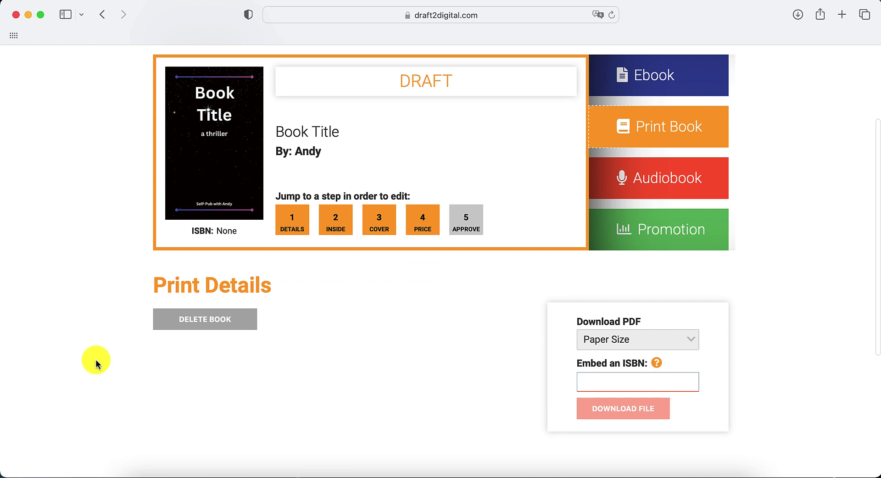
pyautogui.scroll(2, 95, 360)
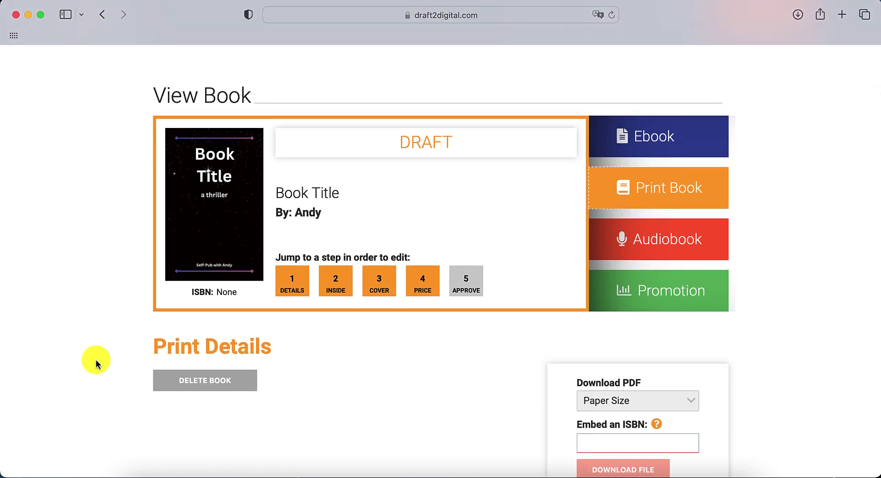
pyautogui.moveTo(230, 195)
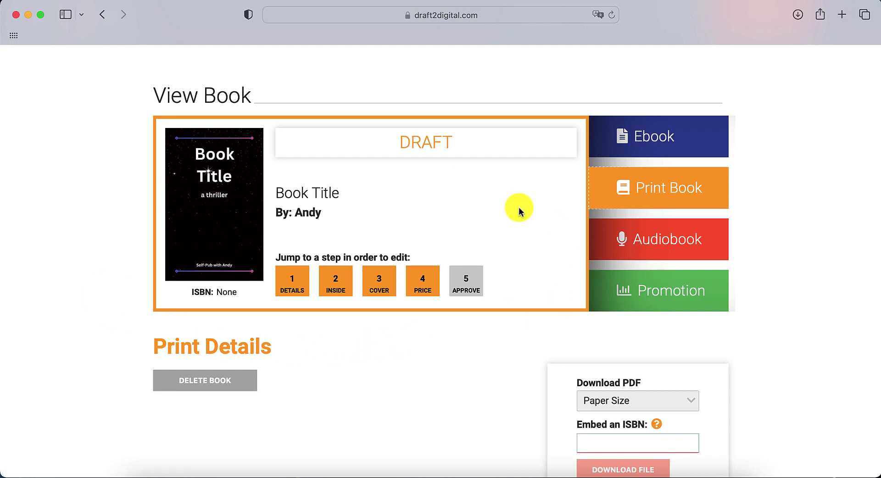
pyautogui.scroll(3, 517, 210)
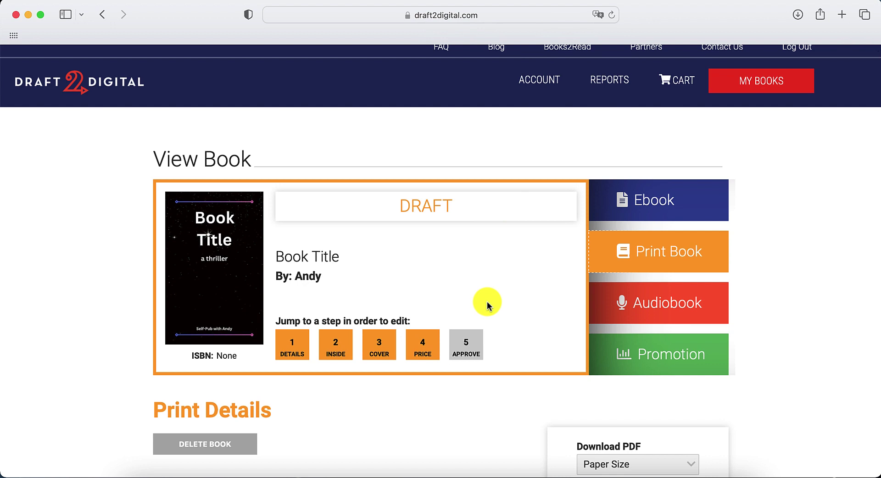
pyautogui.scroll(-1, 770, 294)
pyautogui.scroll(2, 770, 294)
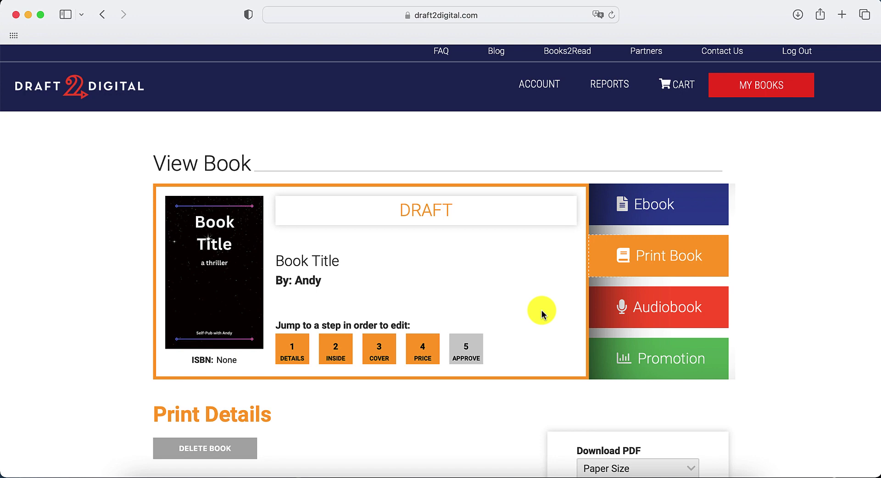
pyautogui.scroll(-2, 542, 330)
pyautogui.scroll(3, 542, 331)
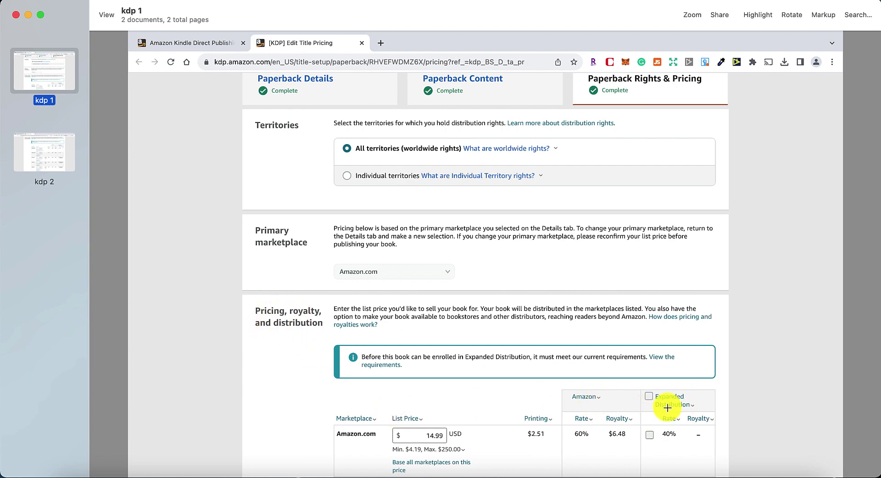
# Display the kdp 2 screenshot listing 14.99 prices and royalties per Amazon marketplace
pyautogui.click(17, 147)
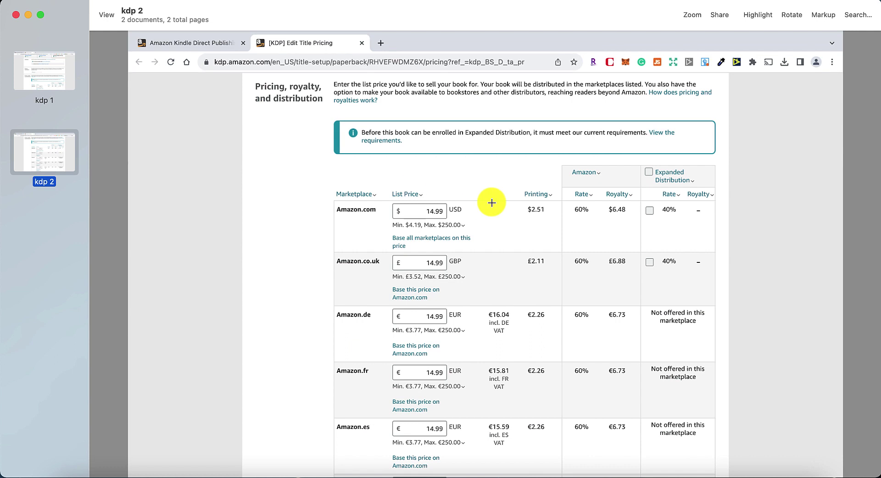